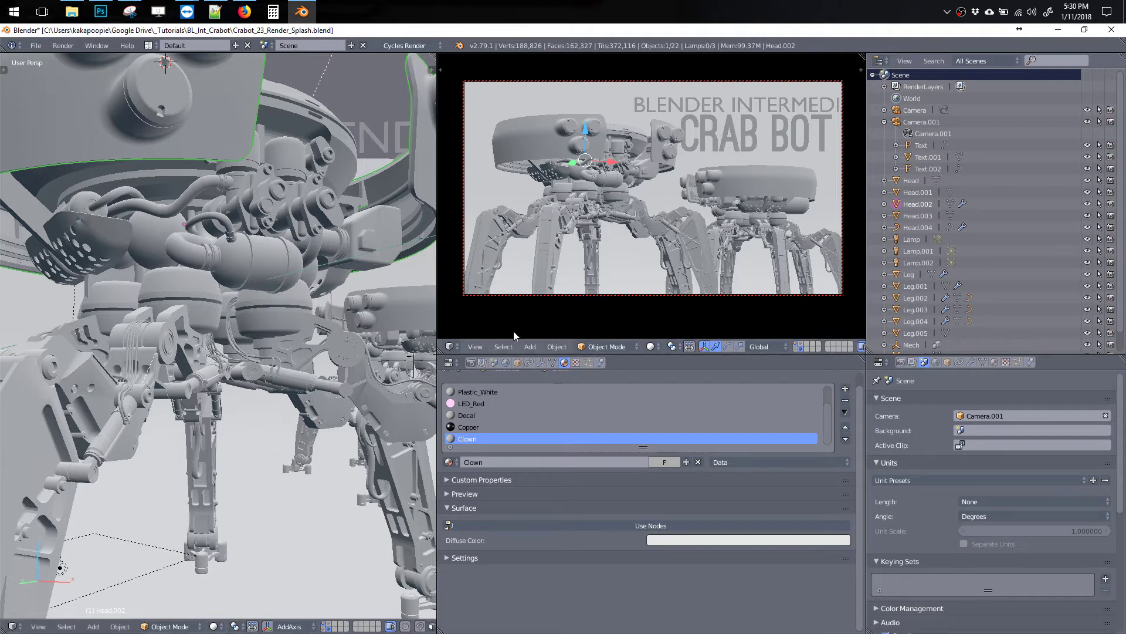
- Clear the render layer's material override, then assign the Floor material as the override
middle_click_drag(410, 329, 361, 356)
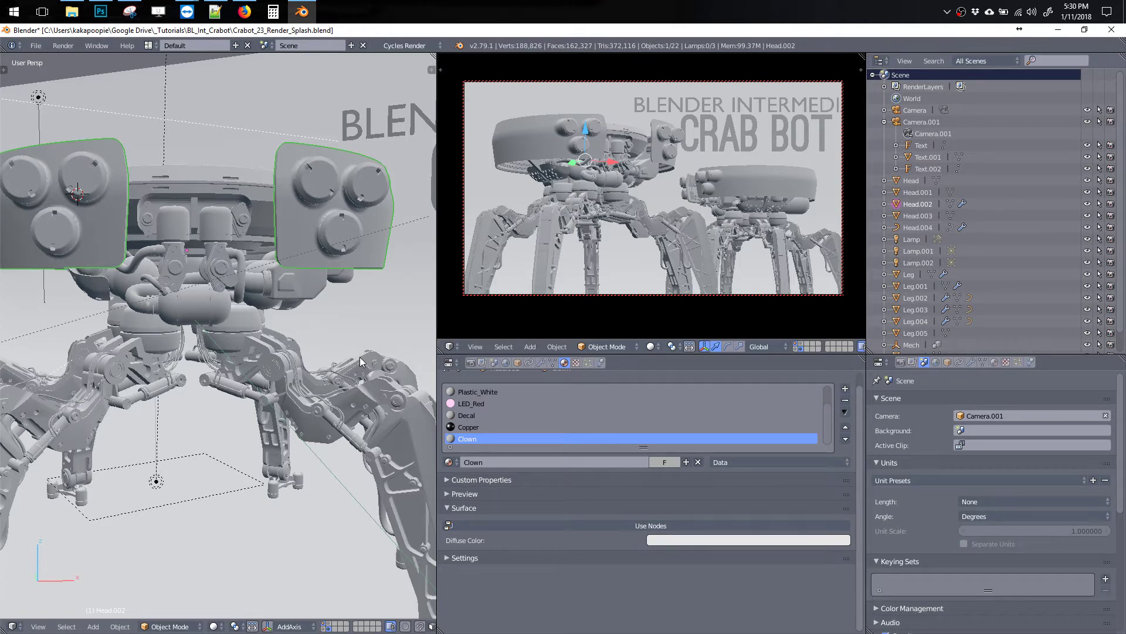
middle_click_drag(405, 340, 331, 260)
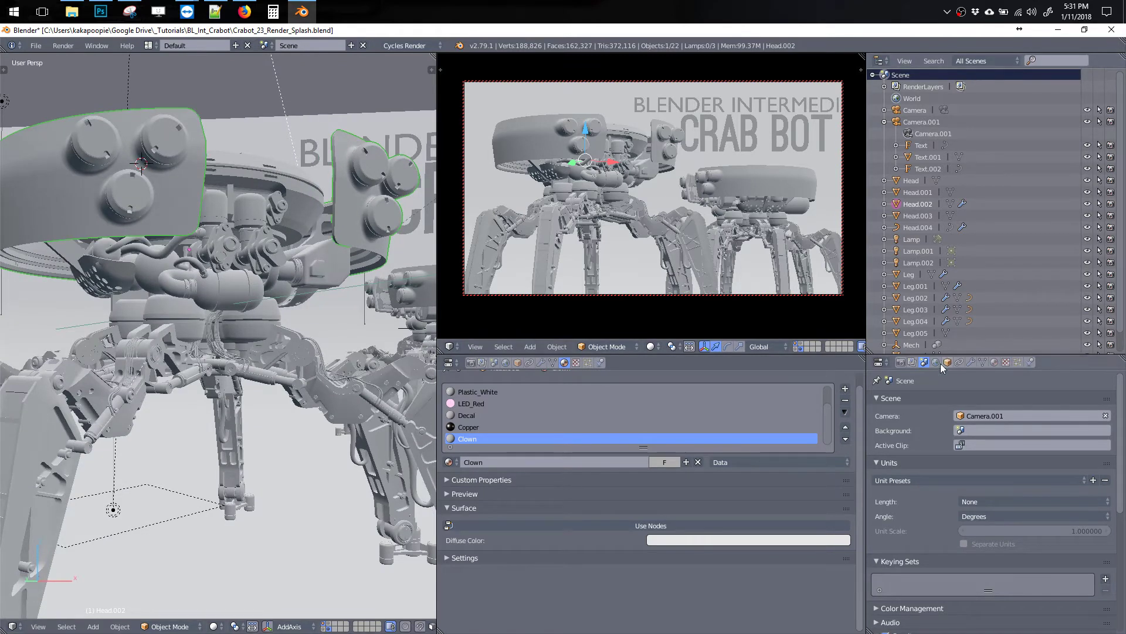
left_click(911, 363)
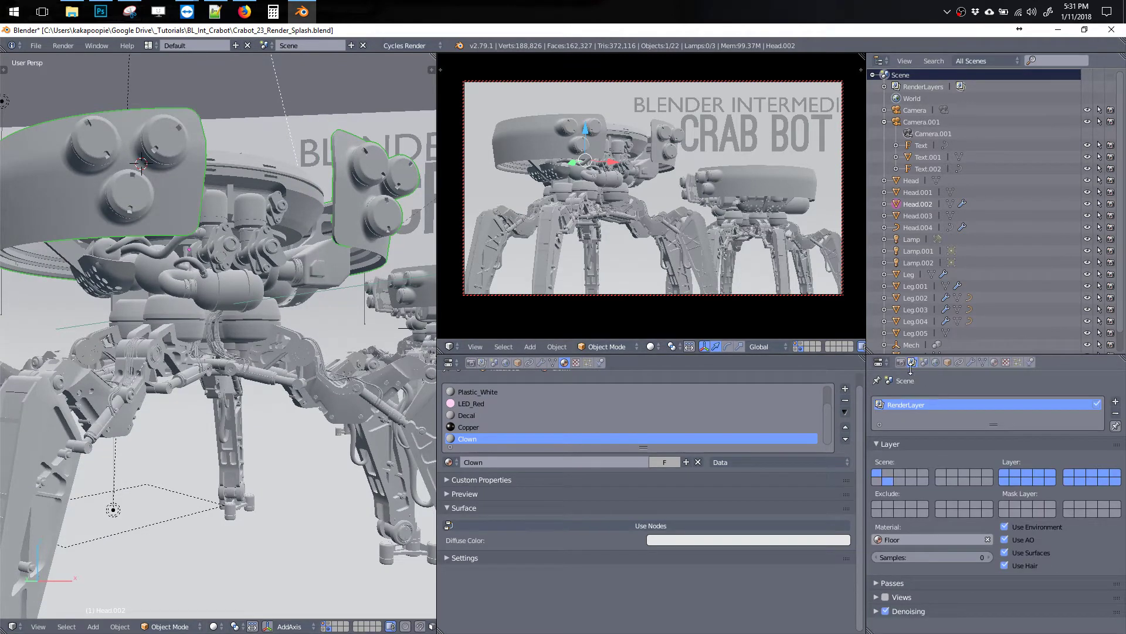
left_click(902, 364)
left_click(914, 363)
left_click(987, 538)
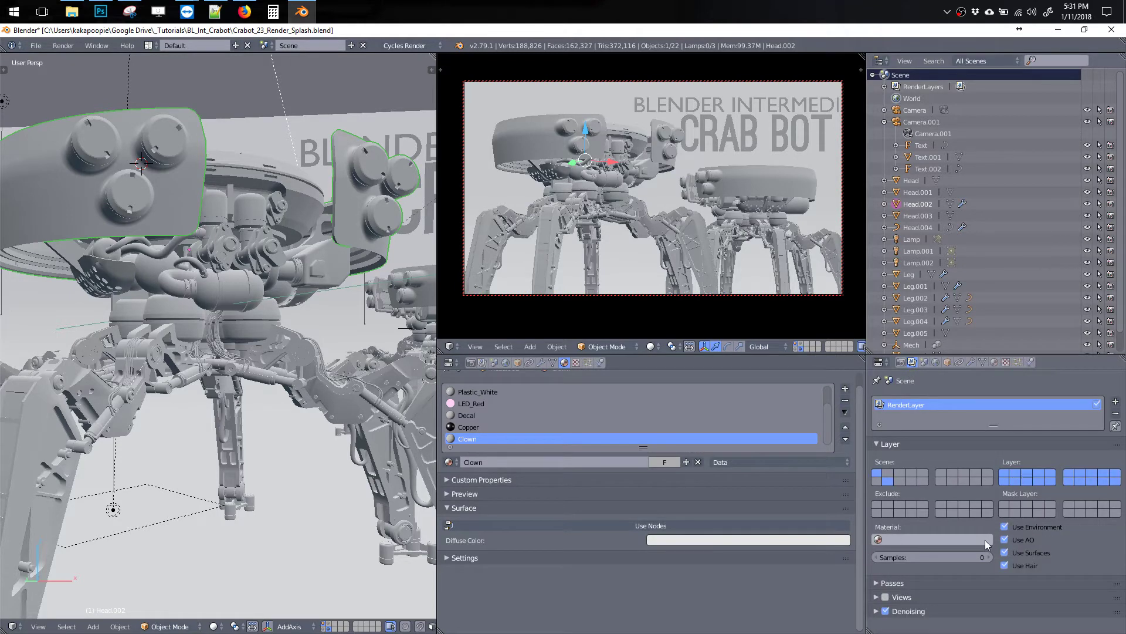
left_click(878, 539)
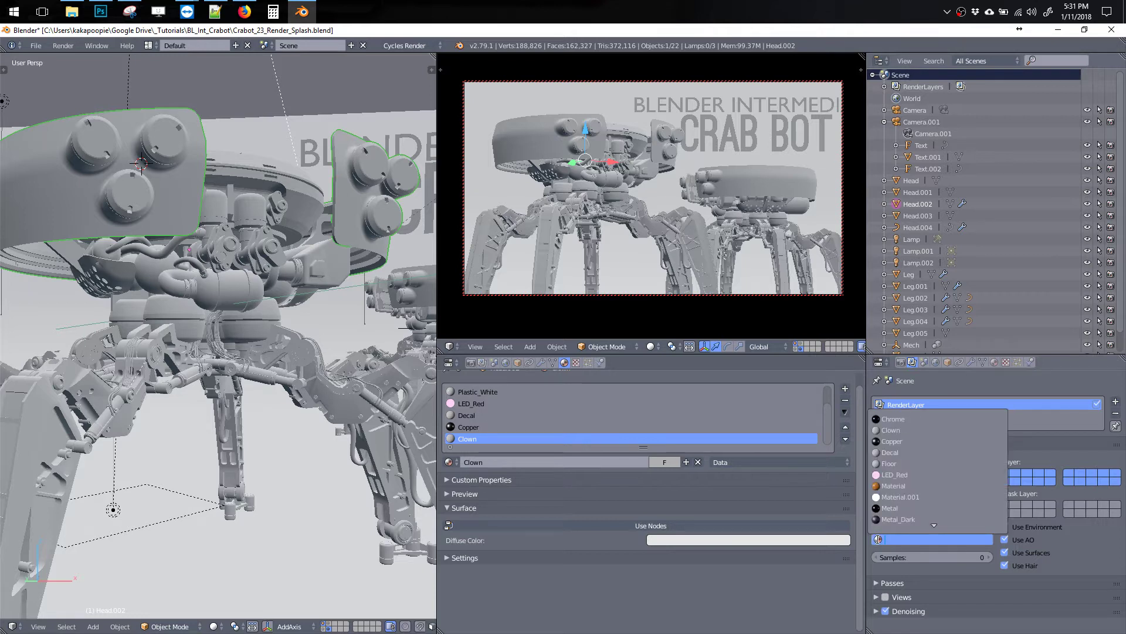
left_click(887, 464)
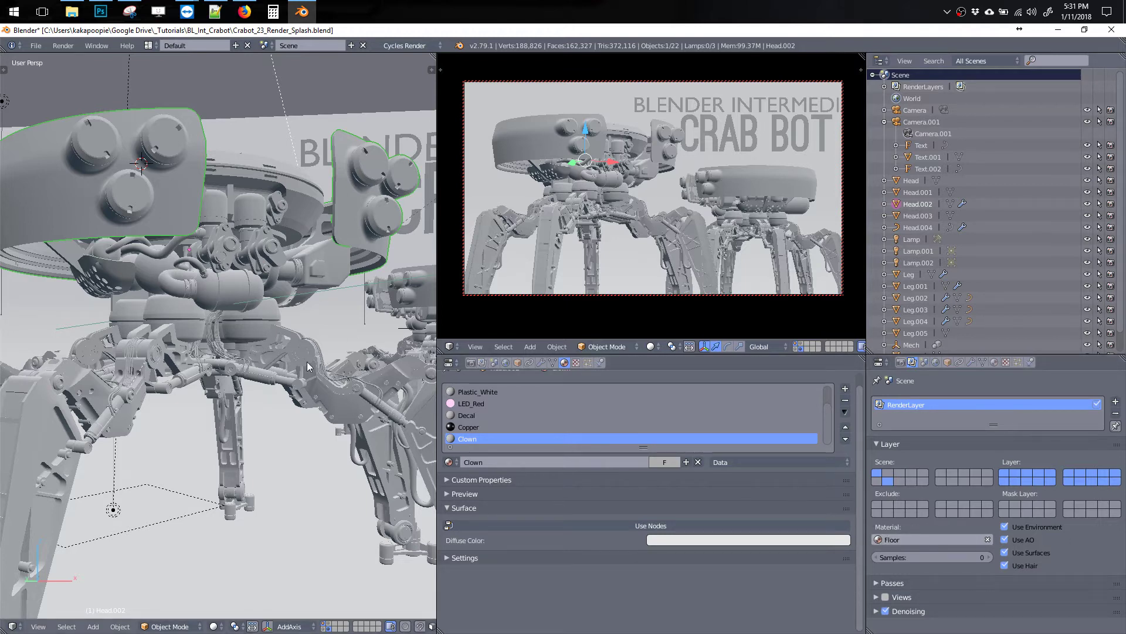
- Show the first scene layer together with the first two layers of the lower row in the 3D view
scroll(311, 376, "down", 6)
middle_click_drag(334, 416, 311, 546)
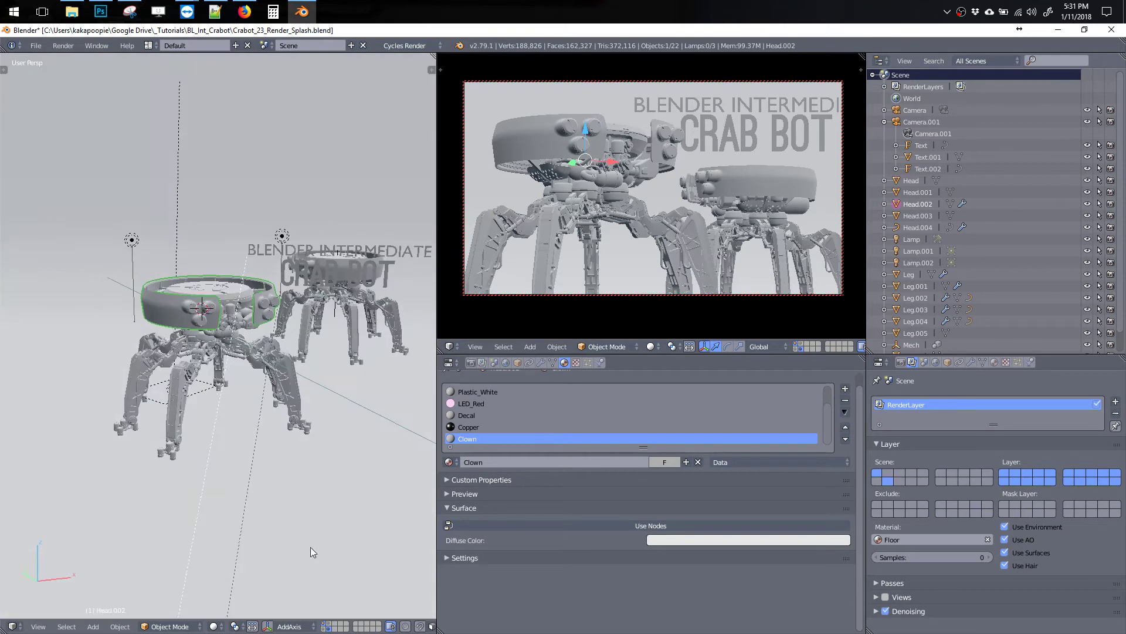
left_click(327, 629)
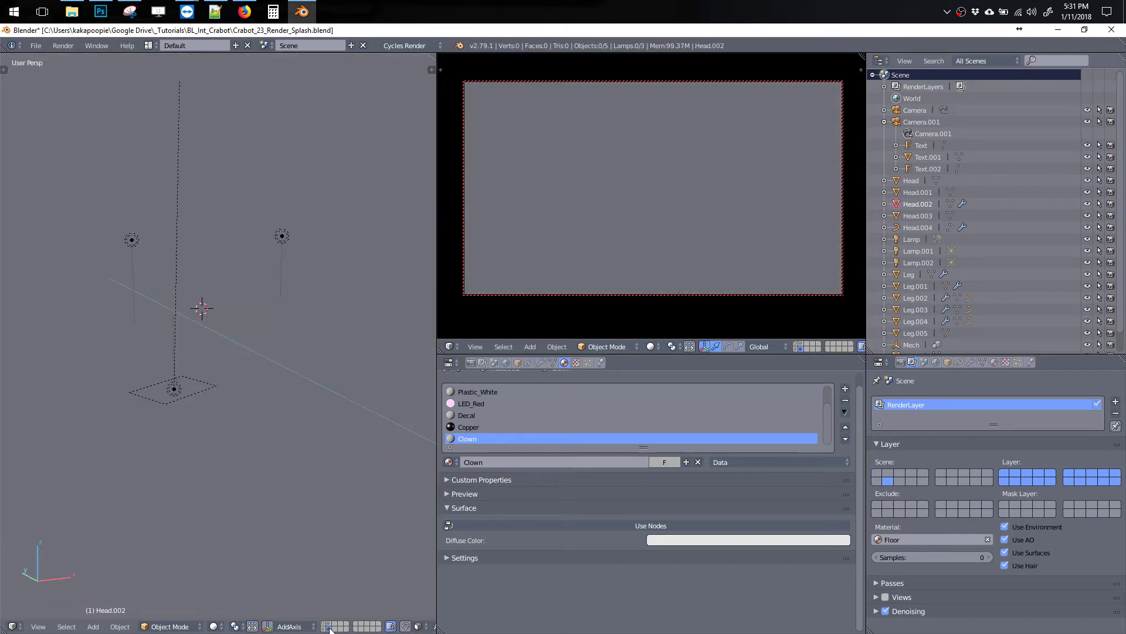
left_click(328, 624, "shift")
left_click(328, 624, "shift")
left_click(323, 630, "shift")
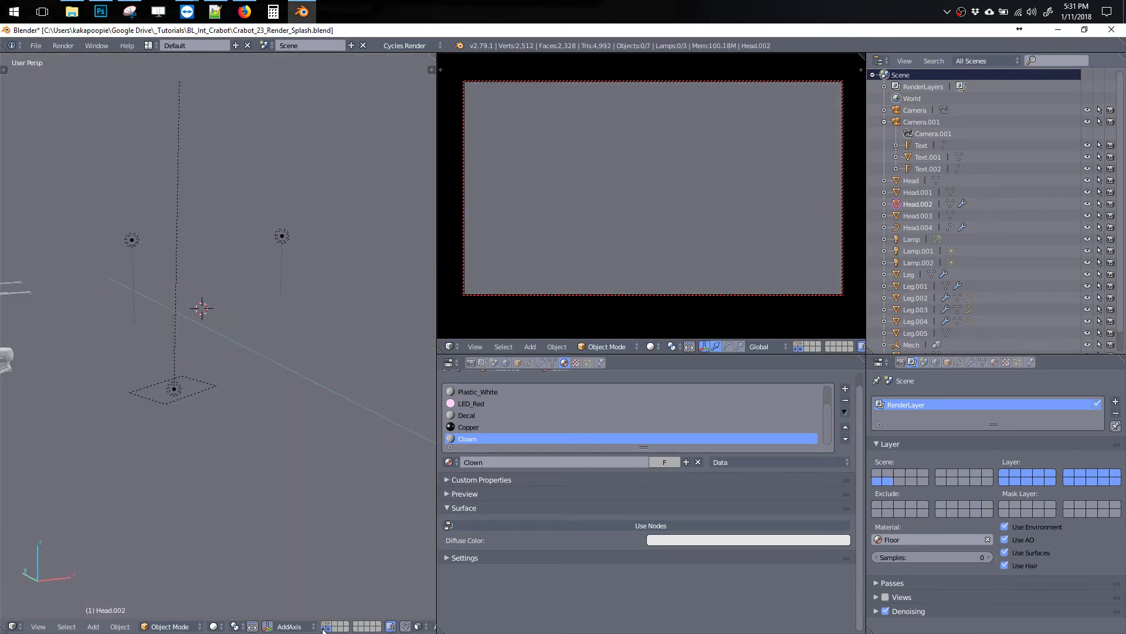
left_click(323, 629, "shift")
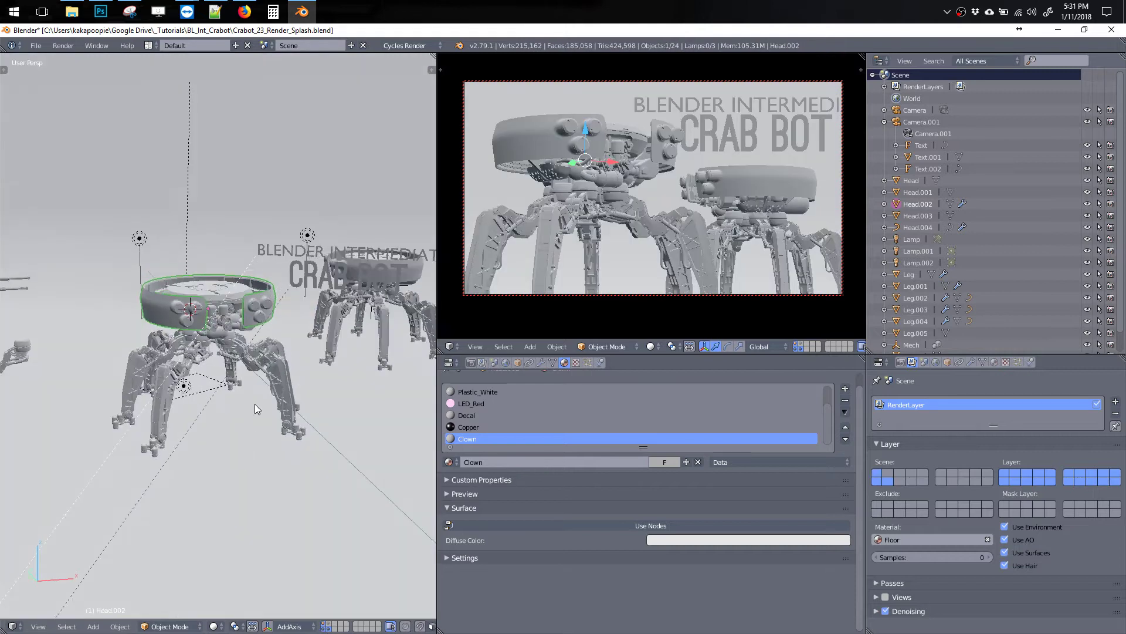
scroll(254, 404, "up", 3)
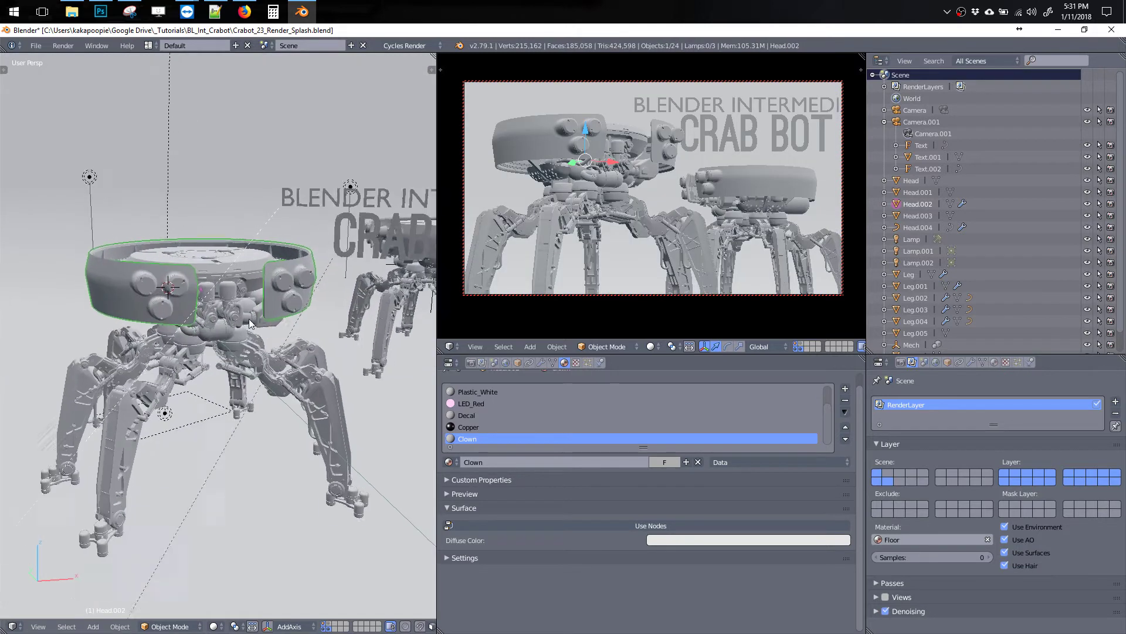
- Set the render resolution percentage to 25% in the render dimensions
left_click(901, 362)
scroll(942, 470, "down", 3)
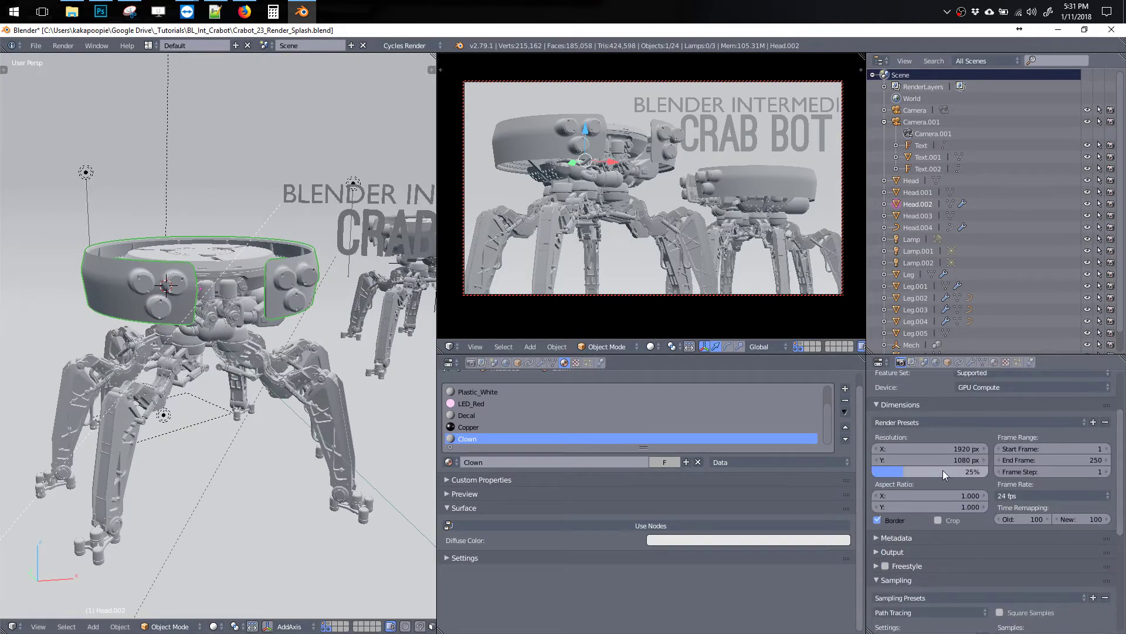
left_click_drag(944, 471, 1041, 473)
left_click(947, 472)
type("2")
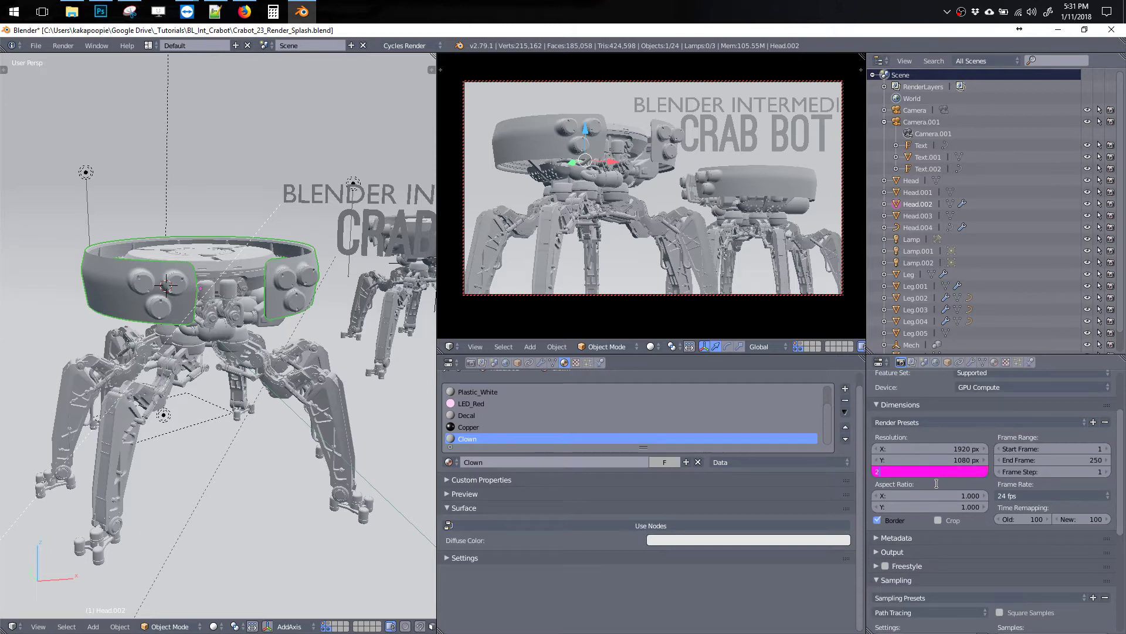
type("5")
key("Return")
- Keep the render samples at 10 and render a still with the Floor material override
scroll(1124, 517, "down", 2)
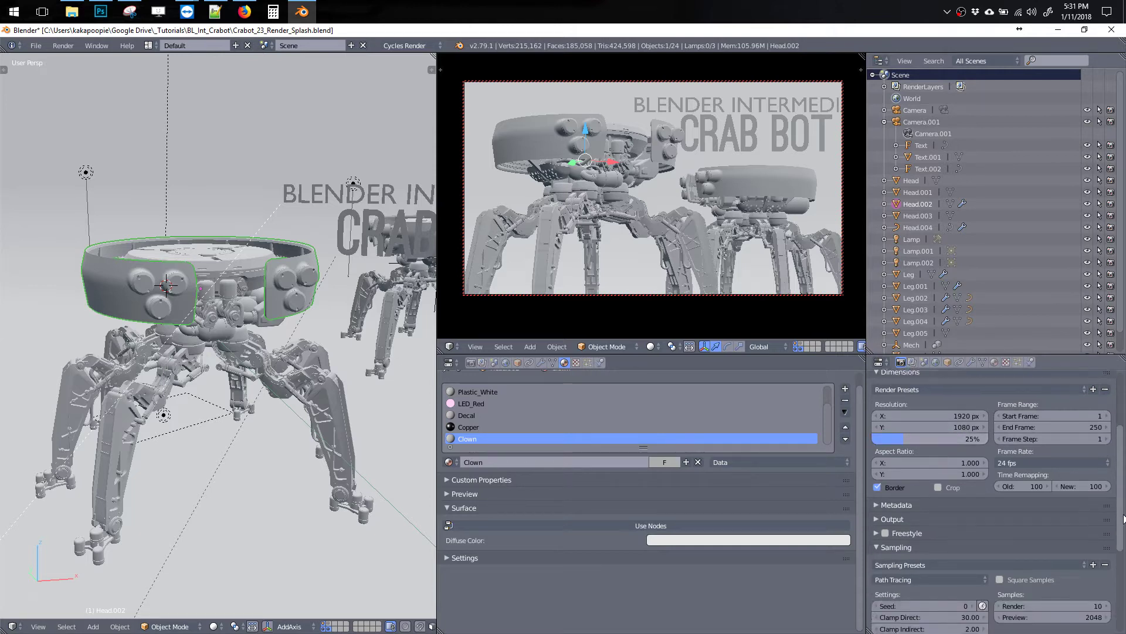
scroll(1124, 518, "down", 5)
left_click(1065, 473)
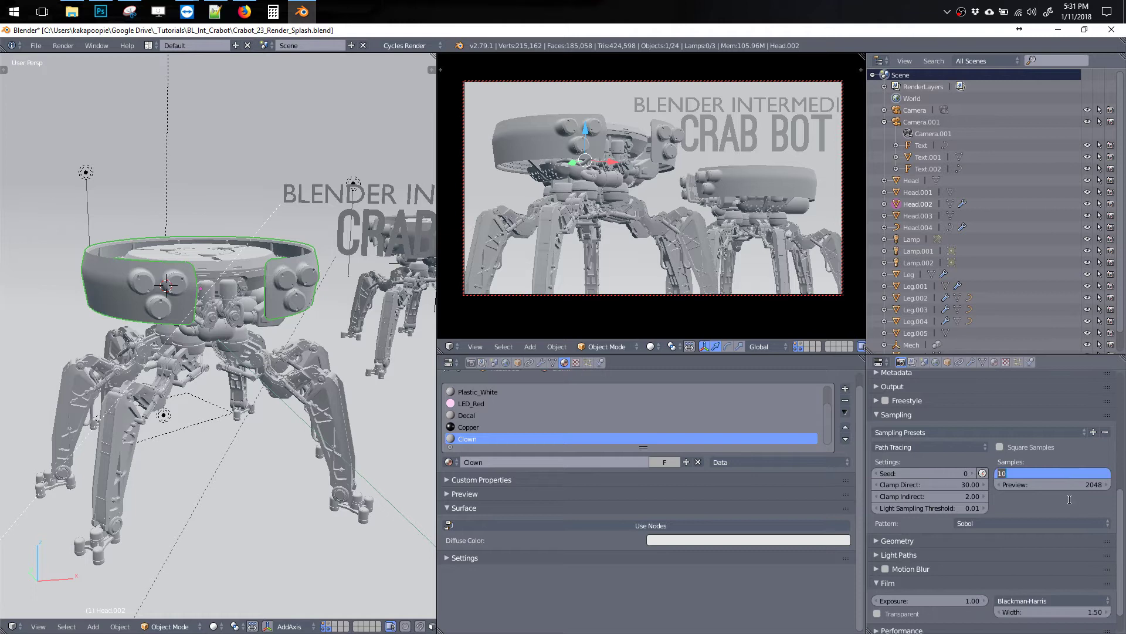
key("Return")
scroll(1123, 549, "up", 6)
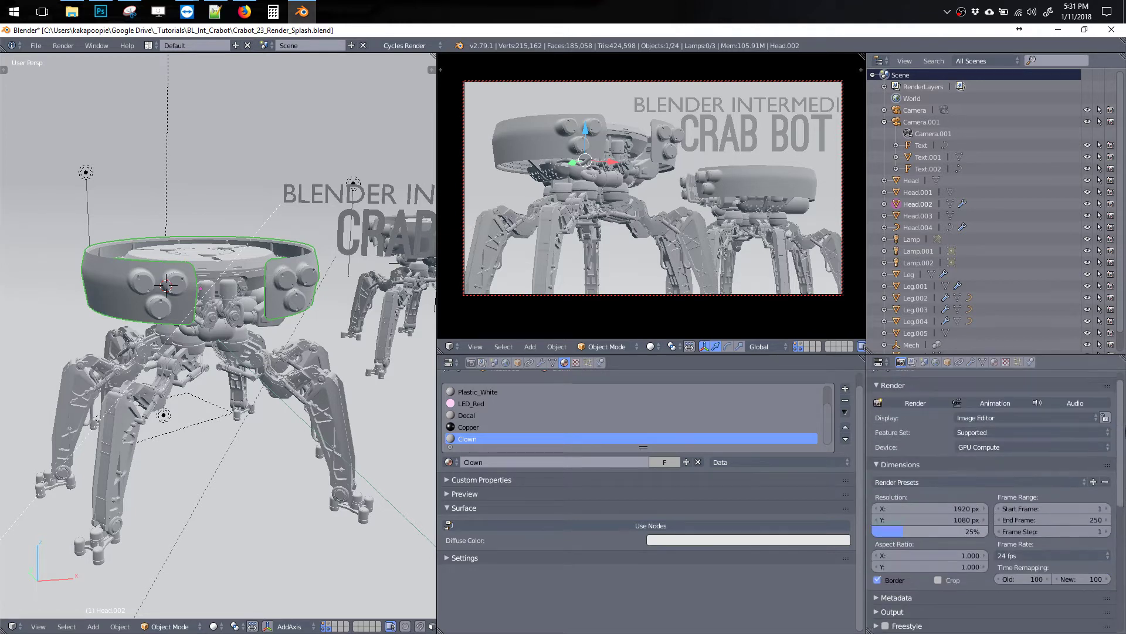
scroll(998, 504, "up", 1)
left_click(917, 416)
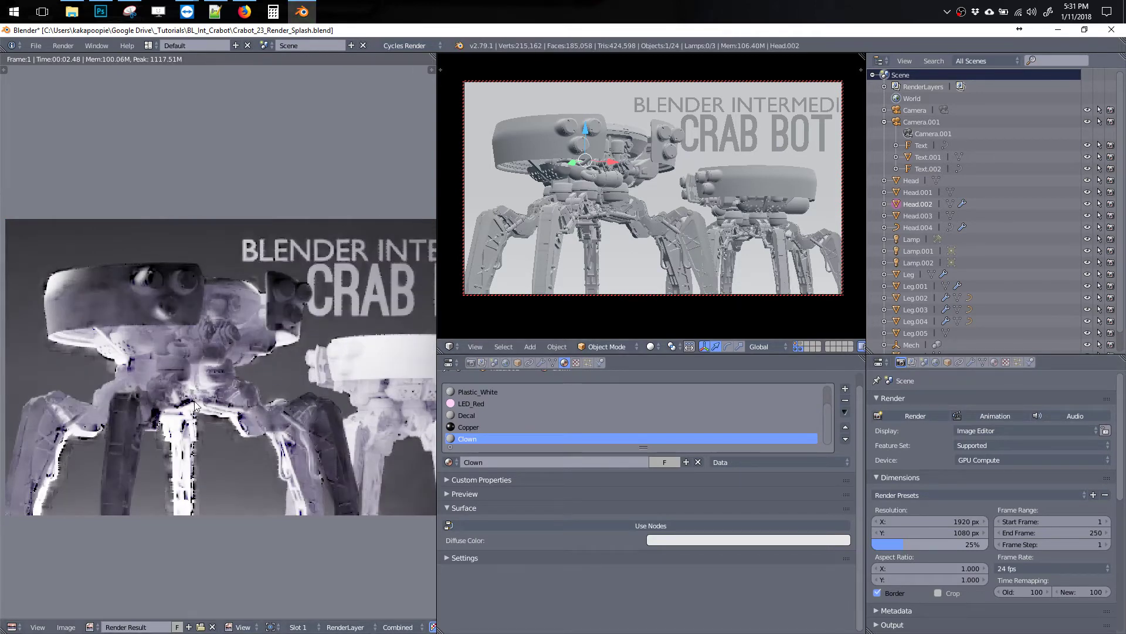
- Remove the Clown material slot from the selected head object and return from the render to the 3D view
left_click(913, 362)
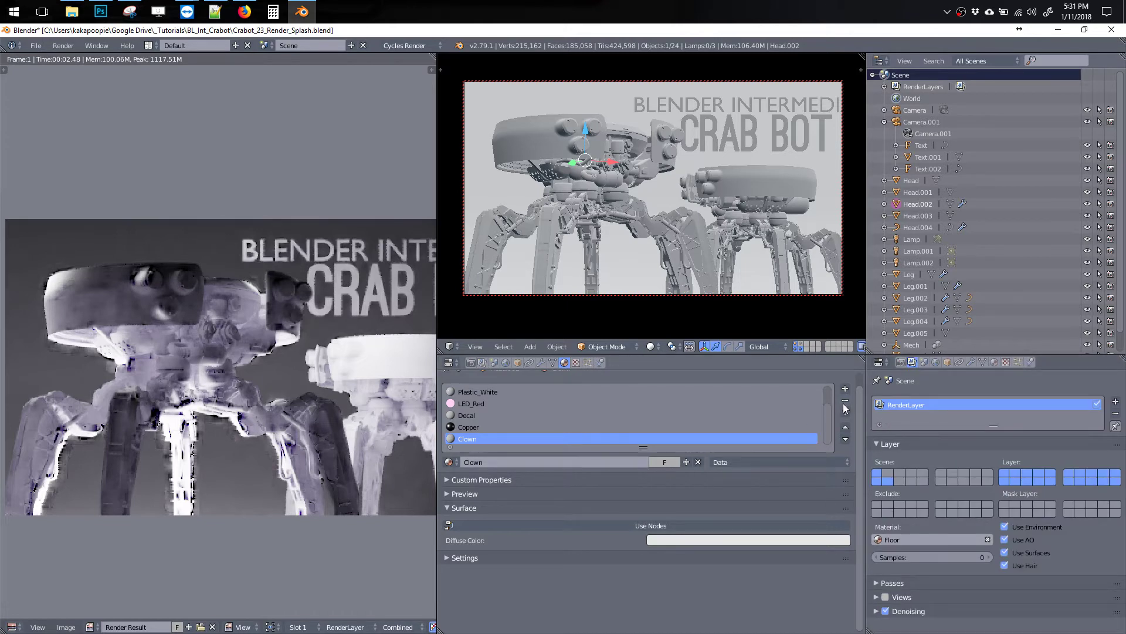
scroll(825, 410, "up", 1, "ctrl")
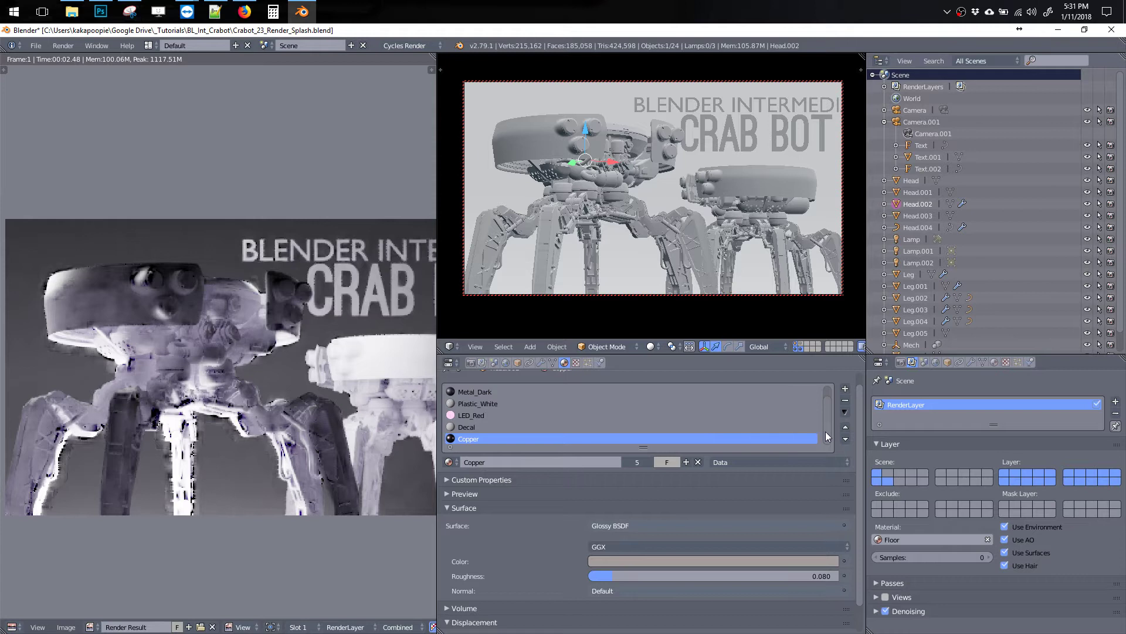
left_click_drag(825, 431, 823, 411)
middle_click_drag(244, 330, 276, 314)
key("Escape")
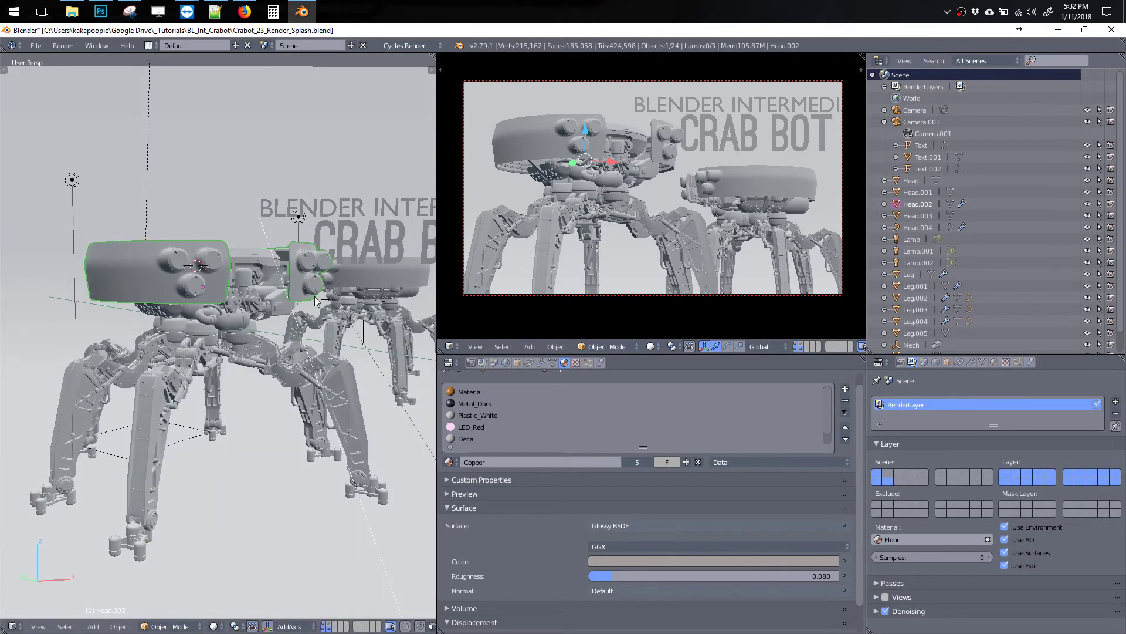
- Create a new material named Clown on the selected head object and choose Clown as the render layer's material override
key("m")
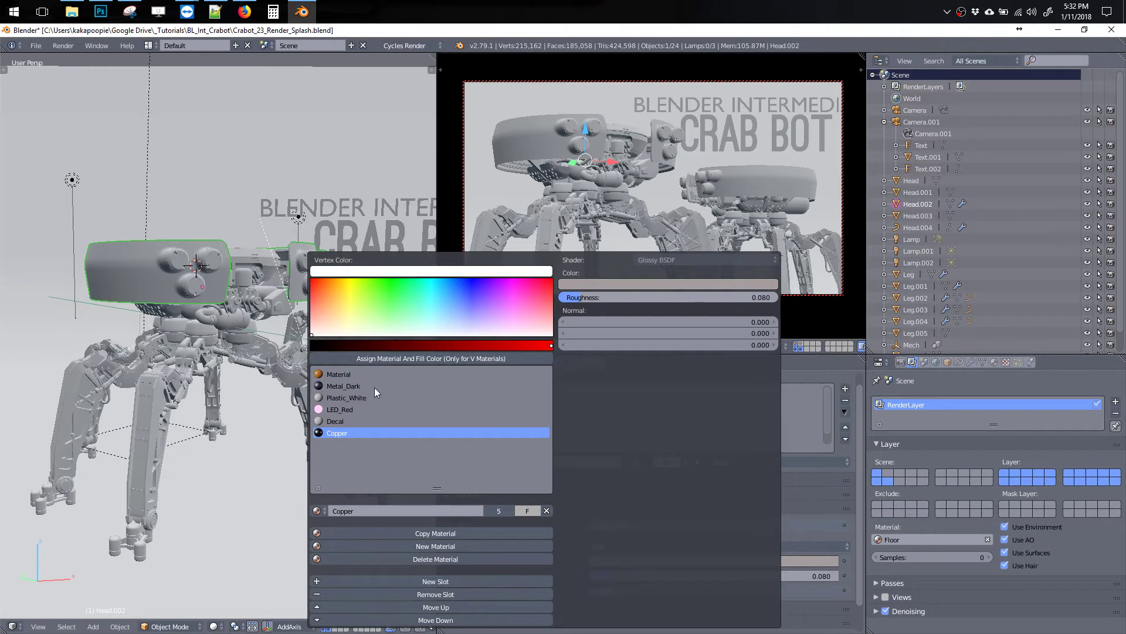
left_click(361, 420)
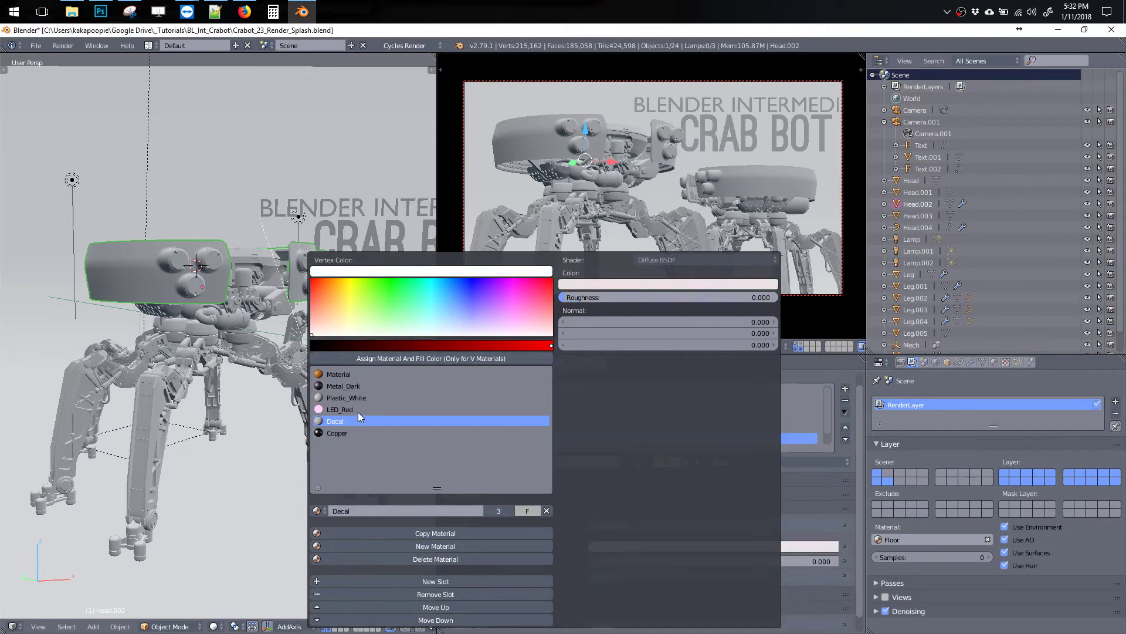
left_click(432, 544)
double_click(389, 510)
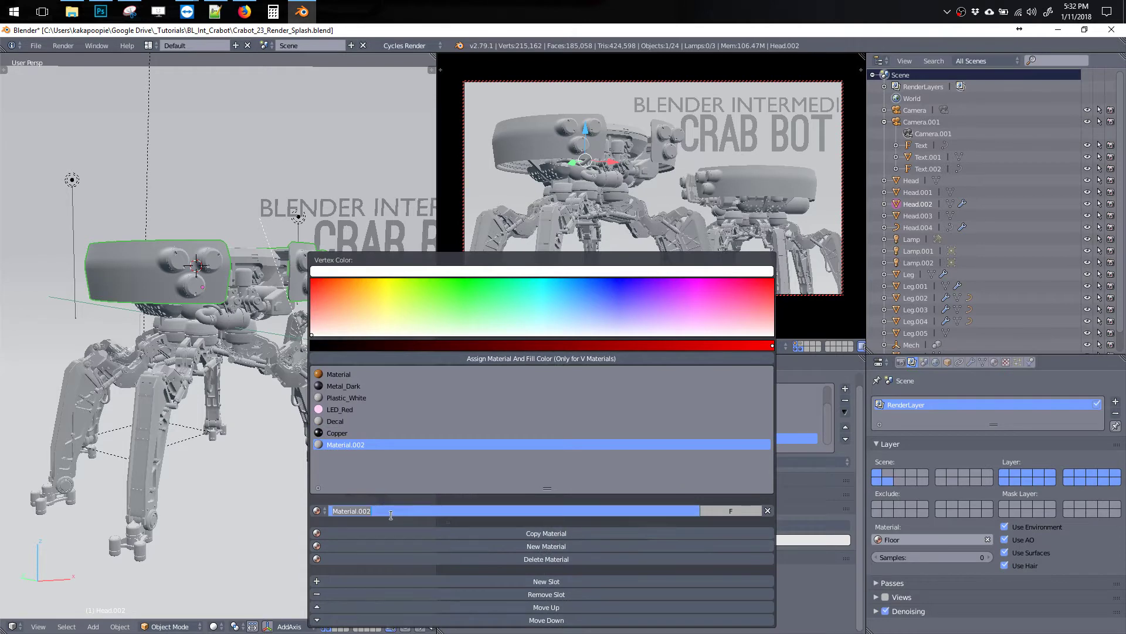
type("Clown")
key("Return")
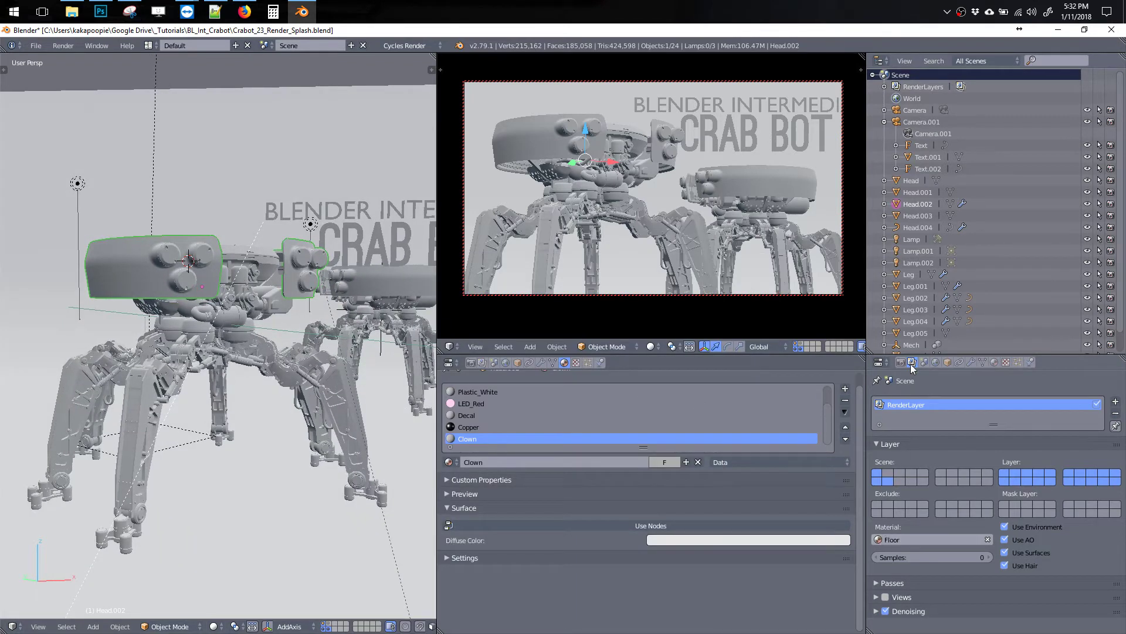
left_click(878, 539)
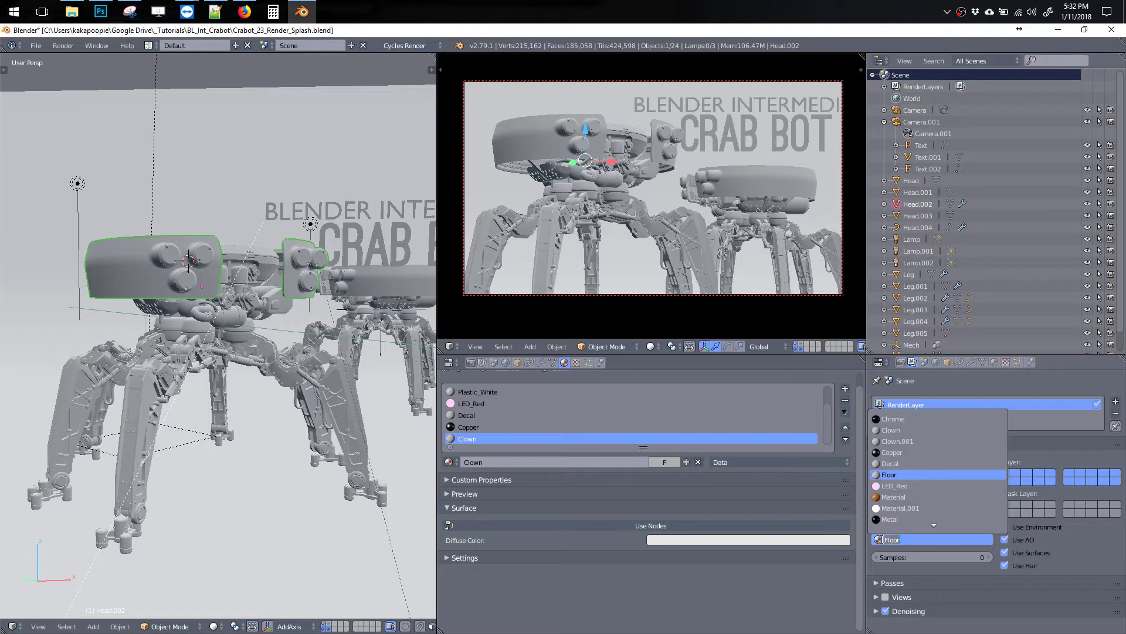
left_click(885, 431)
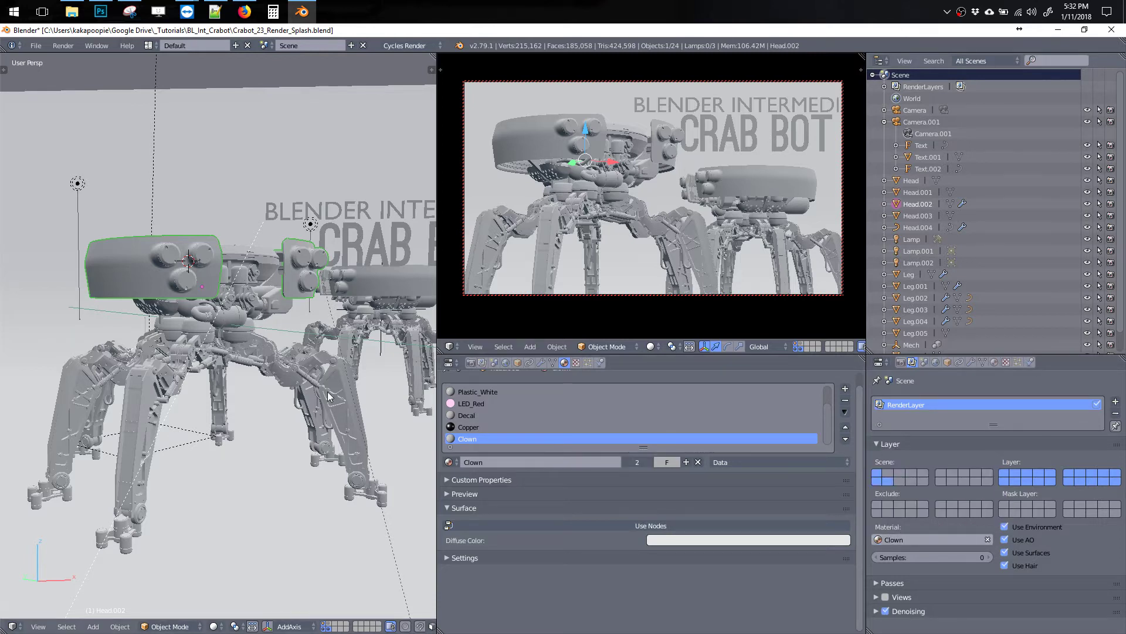
- Enable nodes for the Clown material and set its Diffuse BSDF color to pink
middle_click_drag(347, 374, 363, 368)
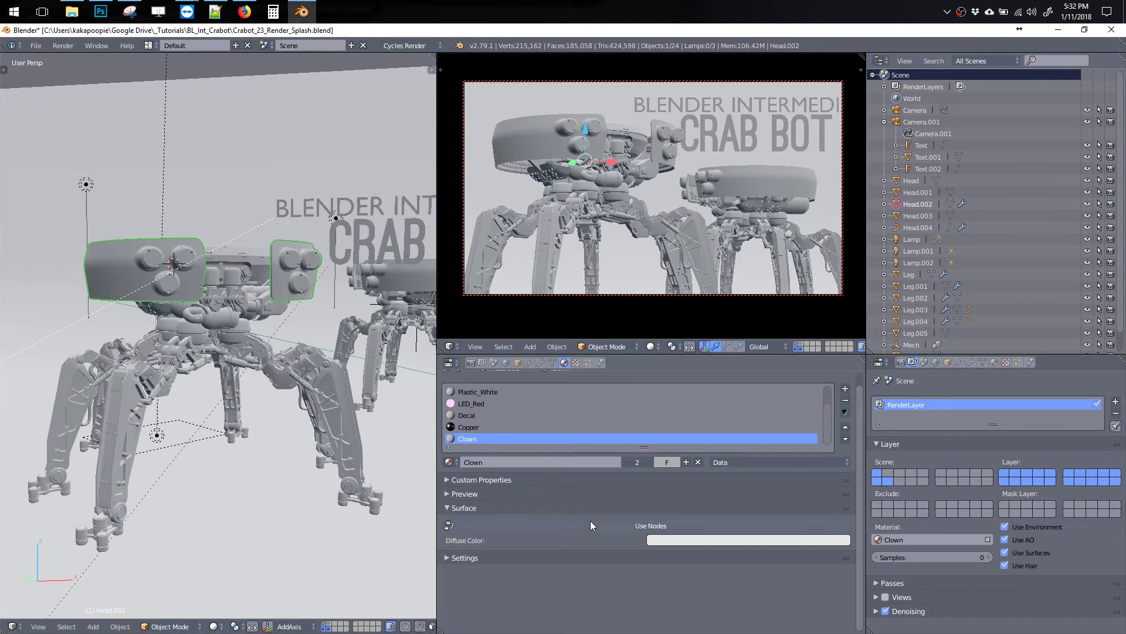
left_click(635, 526)
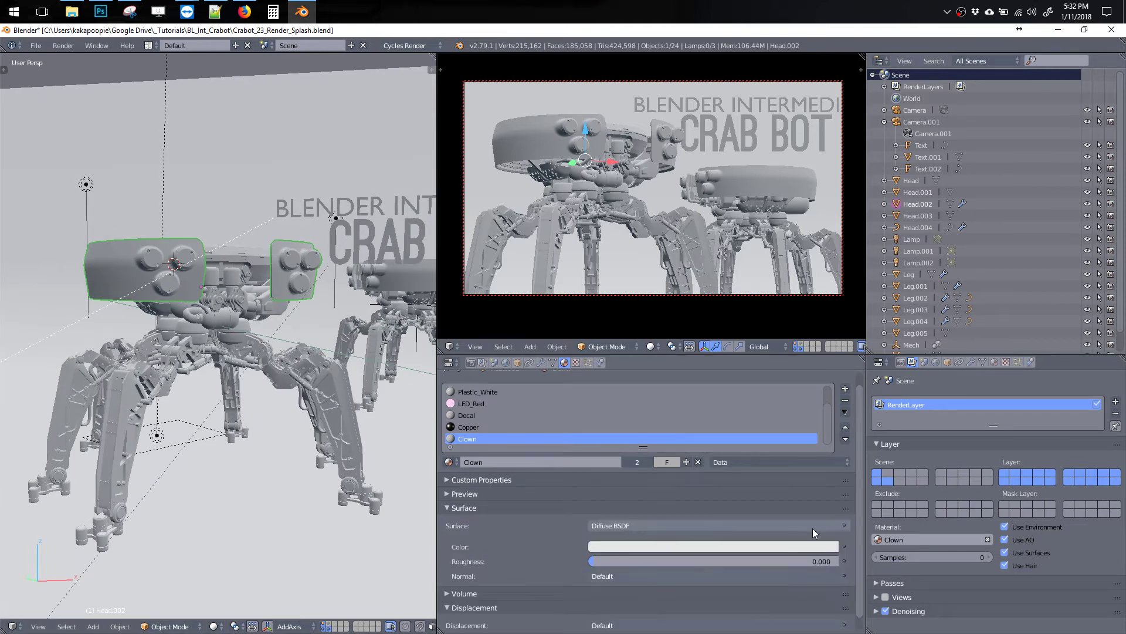
scroll(833, 535, "down", 1)
left_click(797, 531)
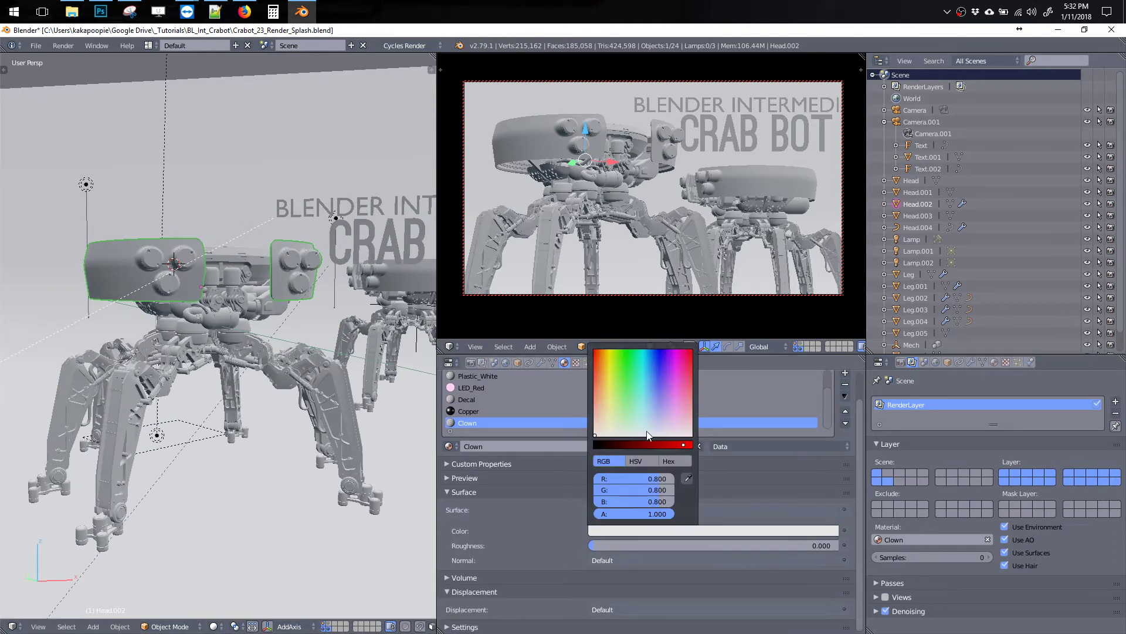
left_click_drag(672, 398, 681, 389)
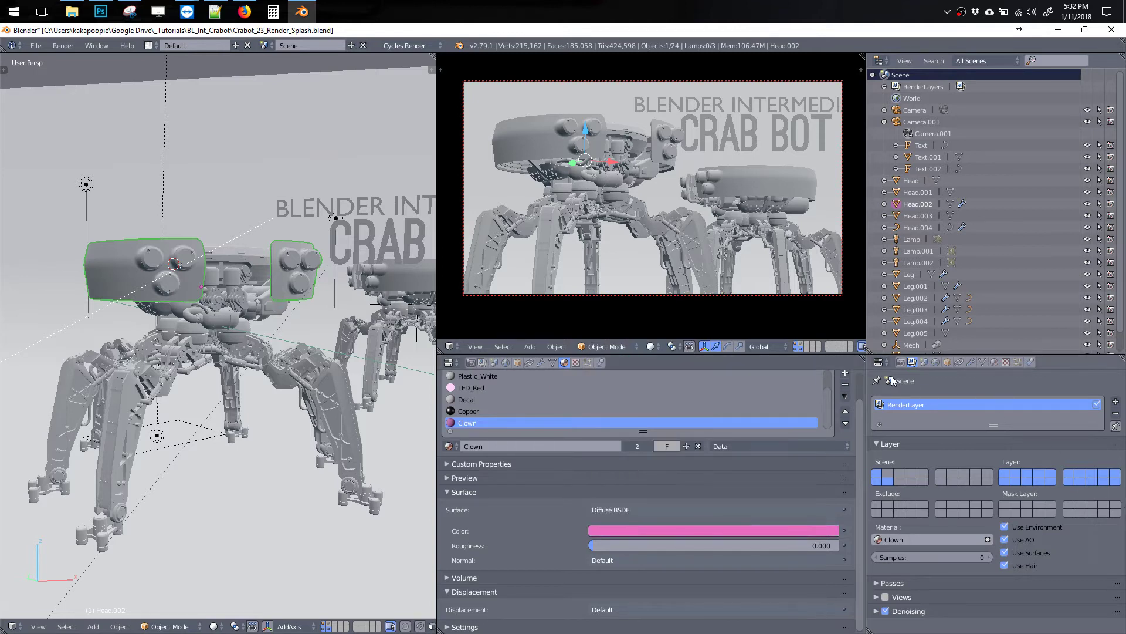
- Render a still to preview the pink Clown override, then return to the 3D view
left_click(901, 362)
left_click(911, 417)
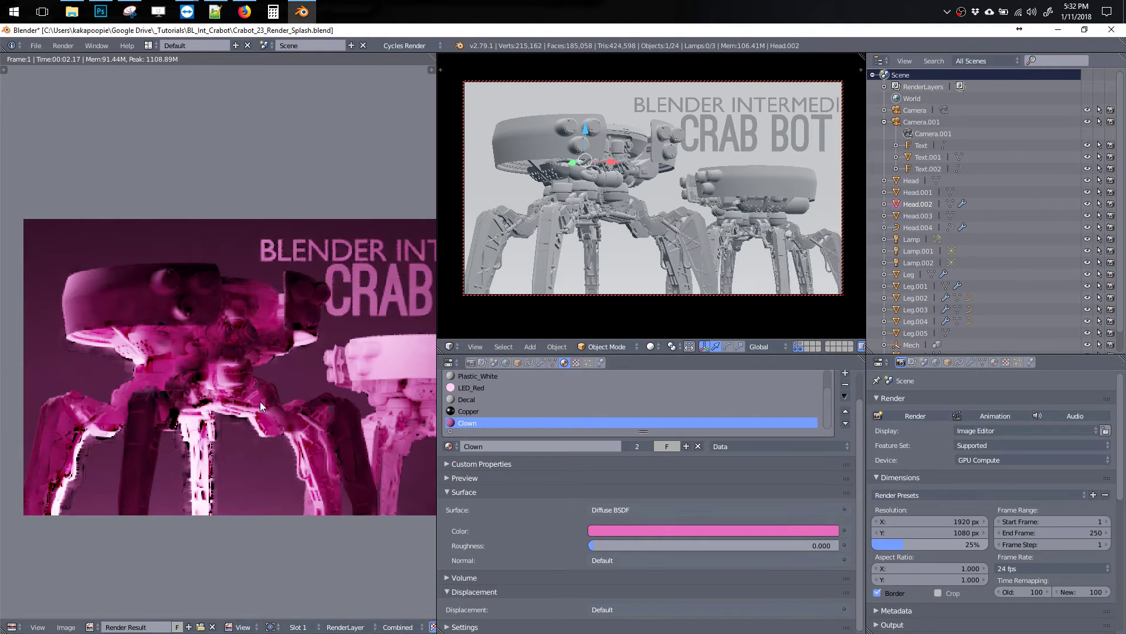
key("Escape")
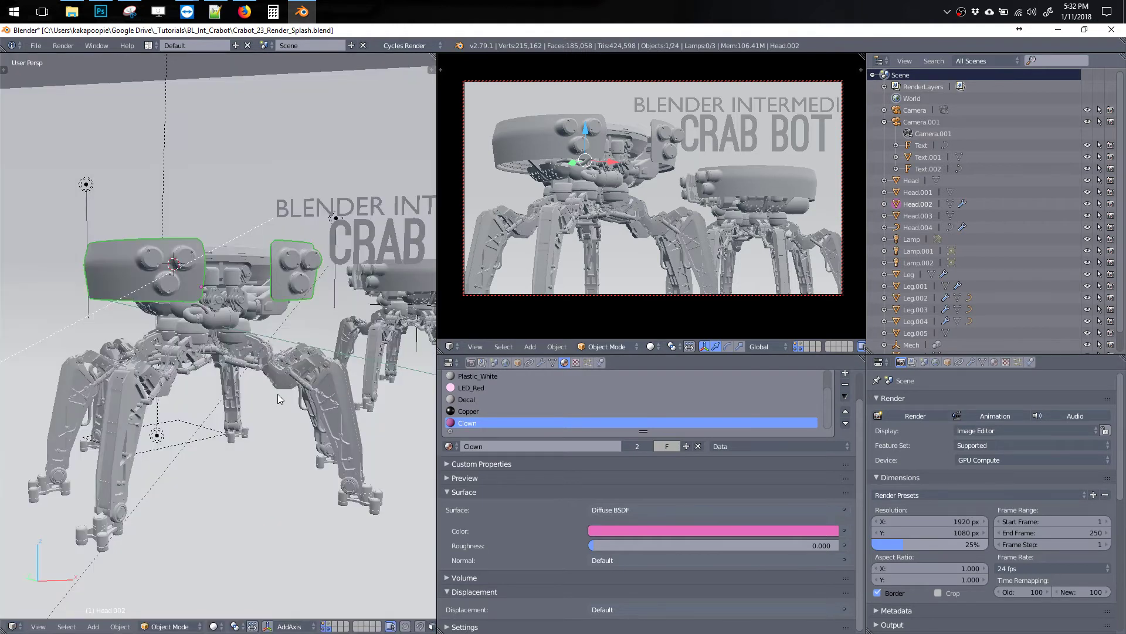
- Switch the large 3D view area to the Node Editor to show the Clown material's nodes
left_click(13, 627)
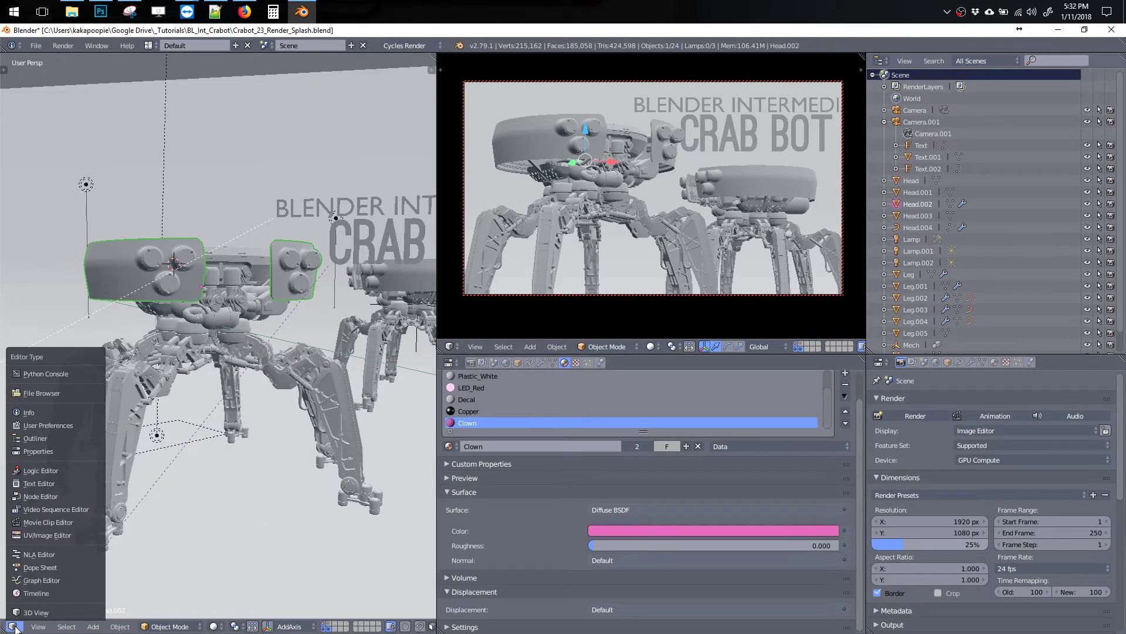
left_click(13, 626)
left_click(13, 626)
left_click(29, 497)
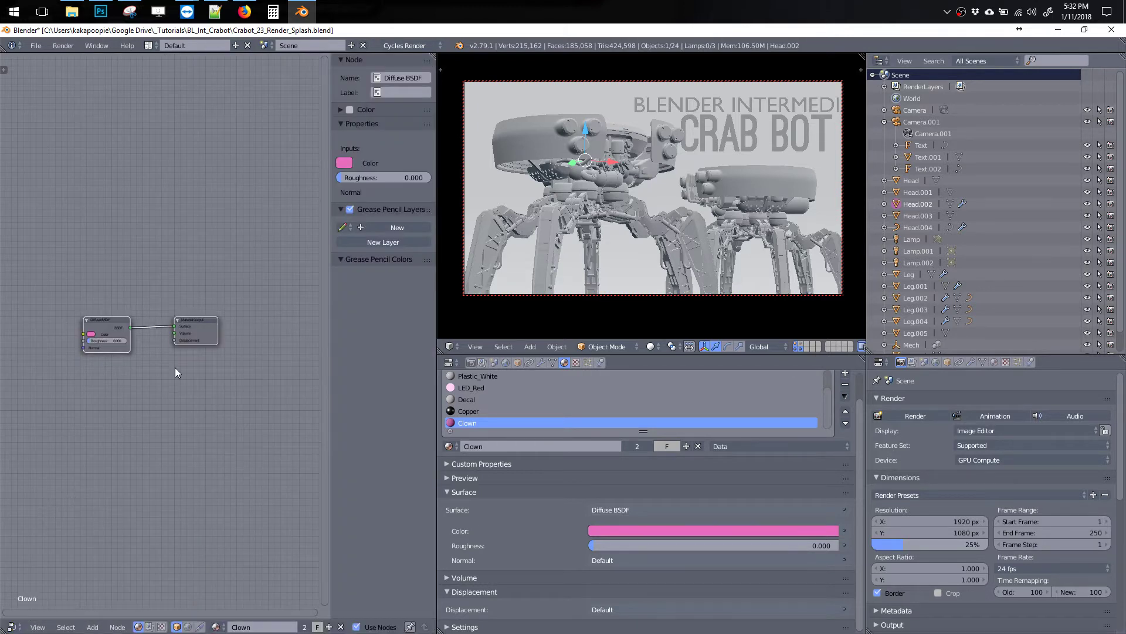
- Frame the Clown material's two nodes and hide the node properties sidebar to free working space
scroll(164, 347, "up", 10)
scroll(152, 343, "down", 10)
middle_click_drag(177, 339, 189, 329)
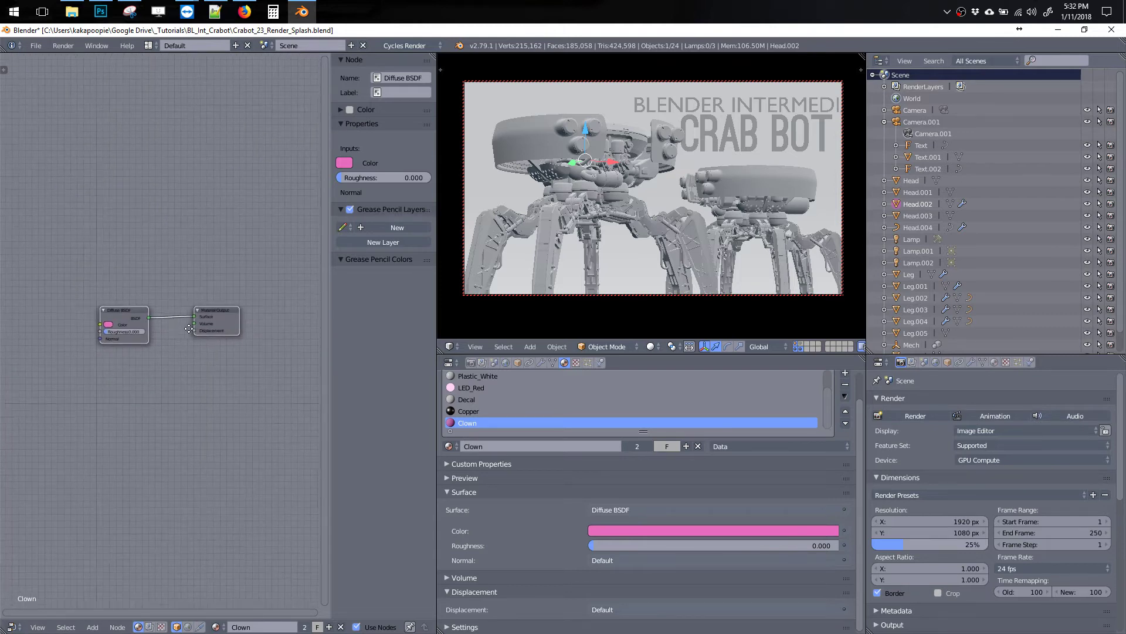
scroll(189, 329, "up", 2)
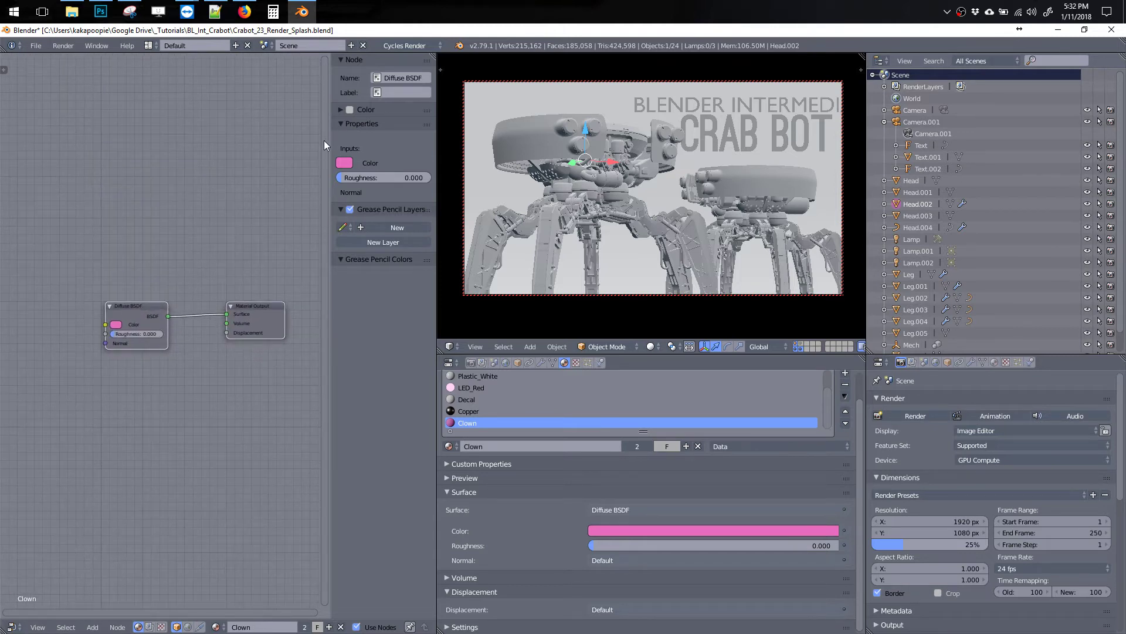
key("n")
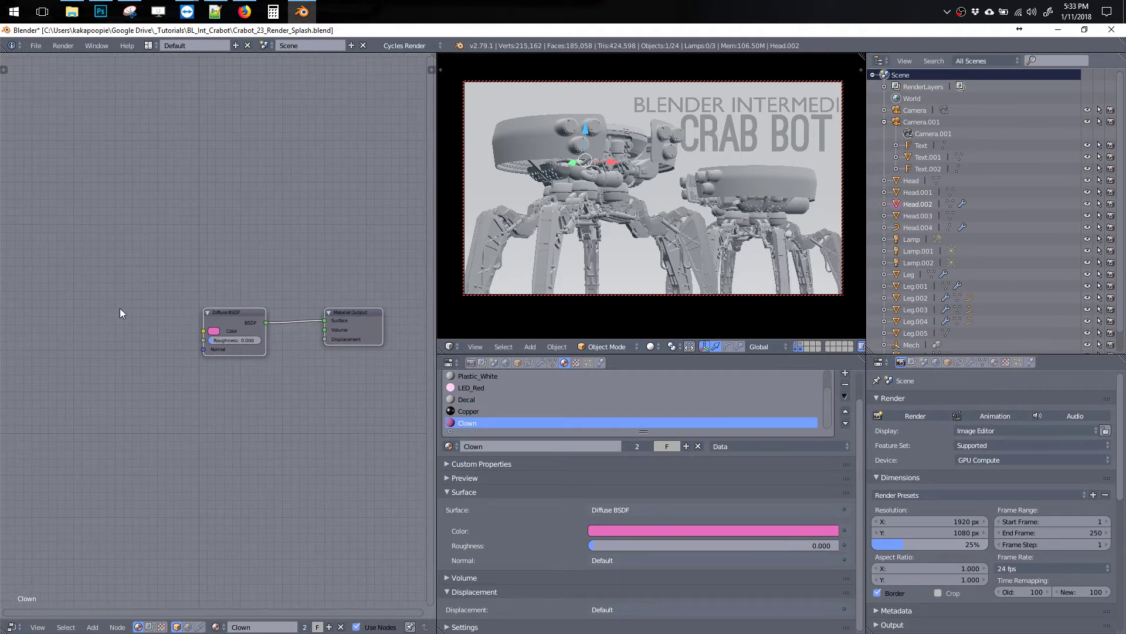
key("shift+a")
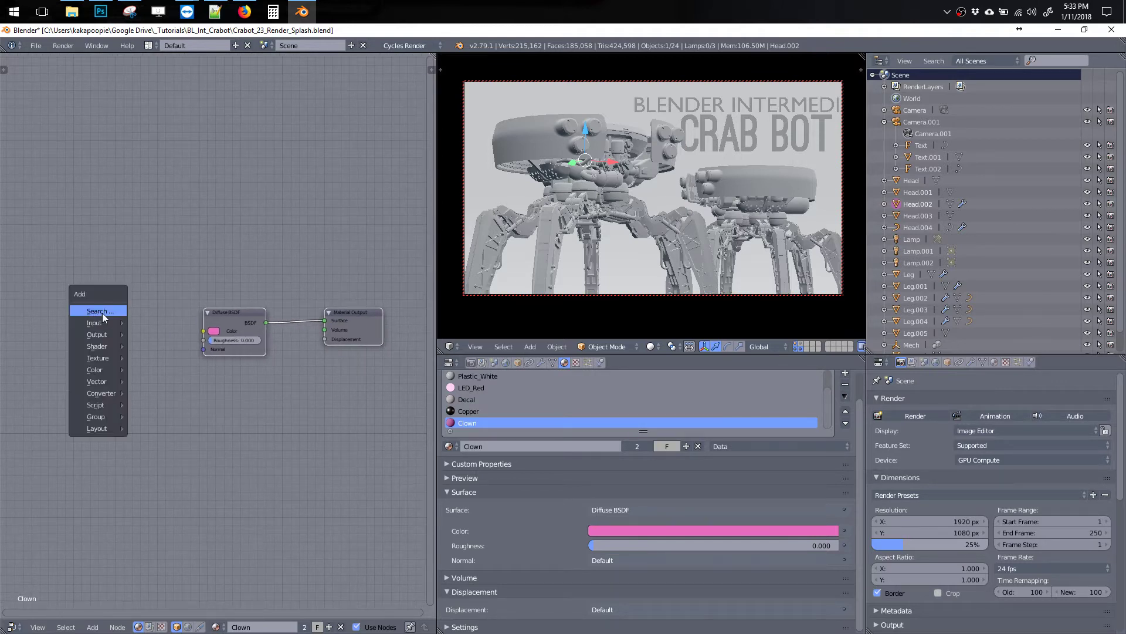
left_click(94, 311)
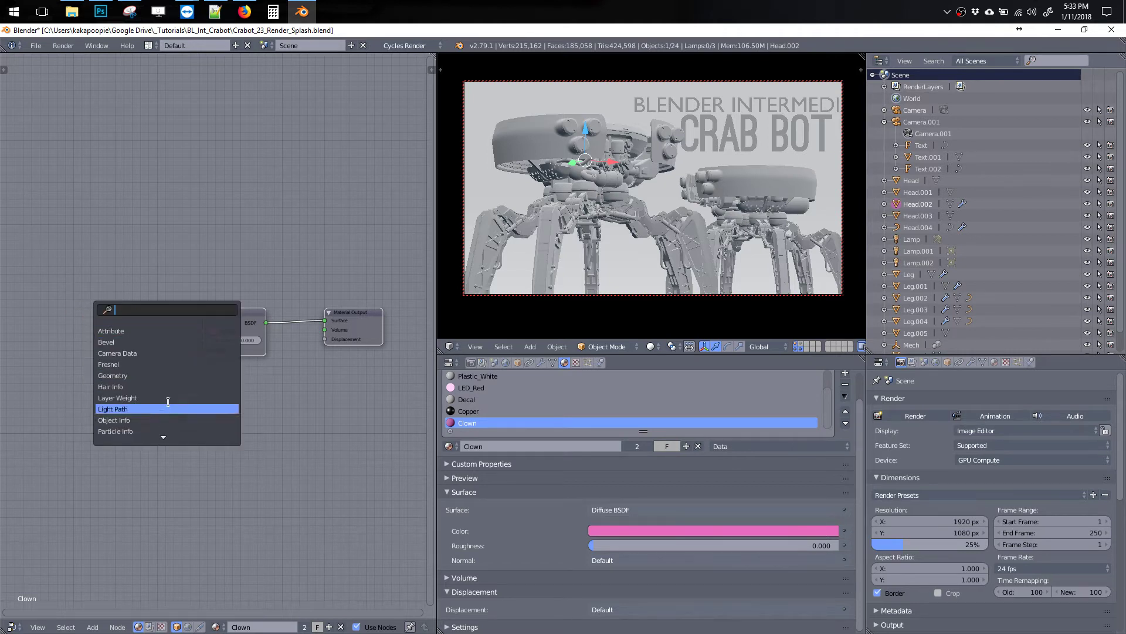
left_click(136, 376)
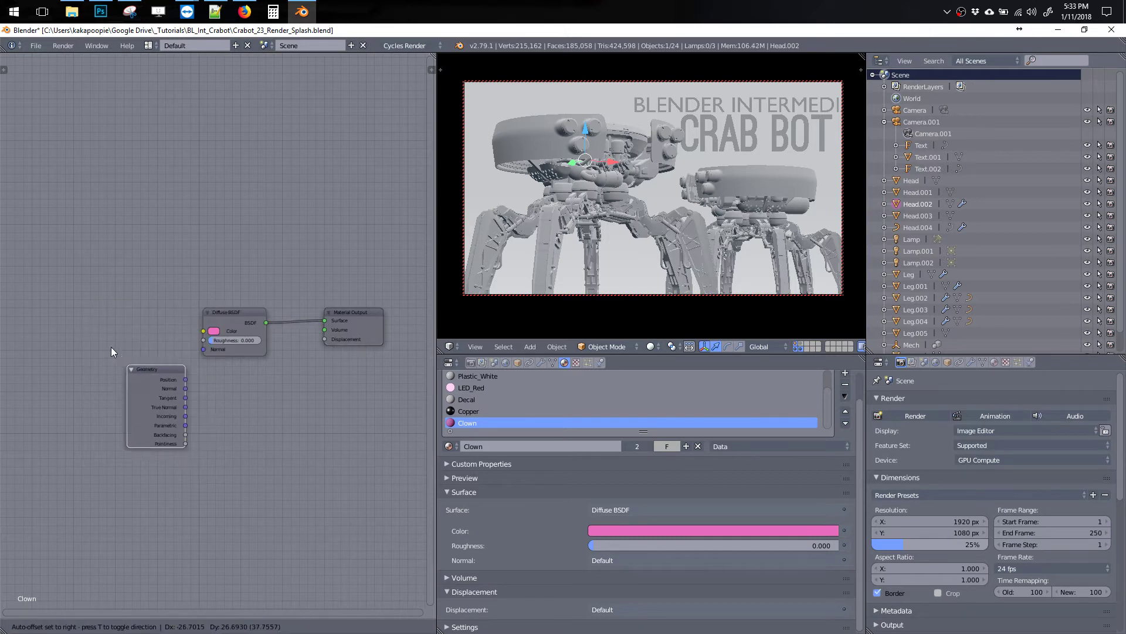
left_click(82, 303)
key("x")
- Add an Object Info node and place it well to the left of the Diffuse BSDF node
key("shift+a")
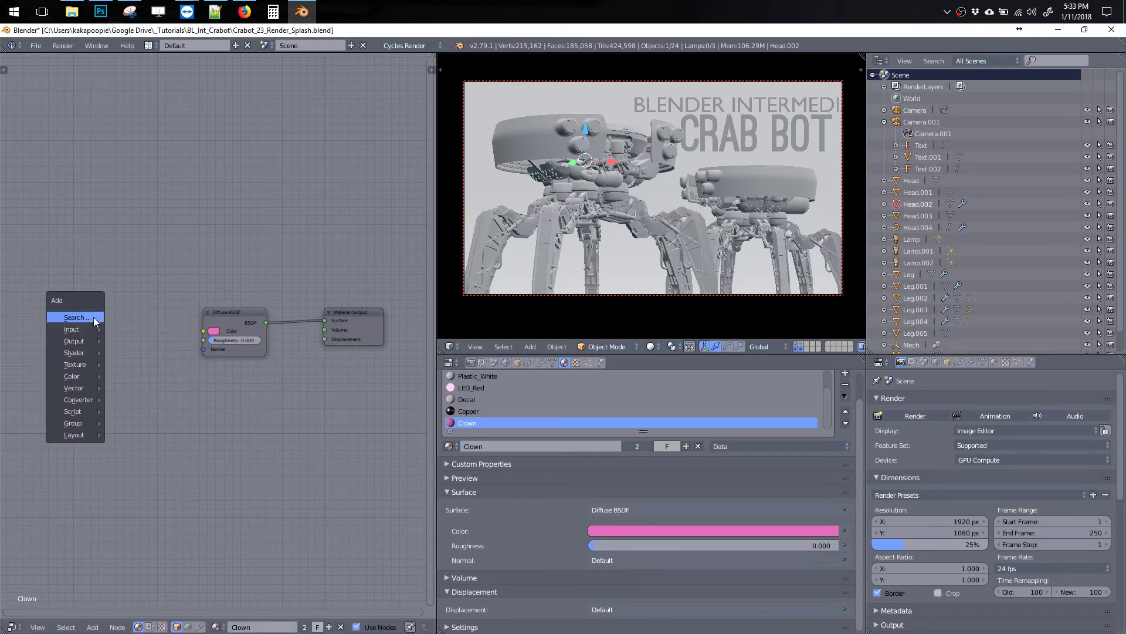
left_click(94, 317)
type("obj")
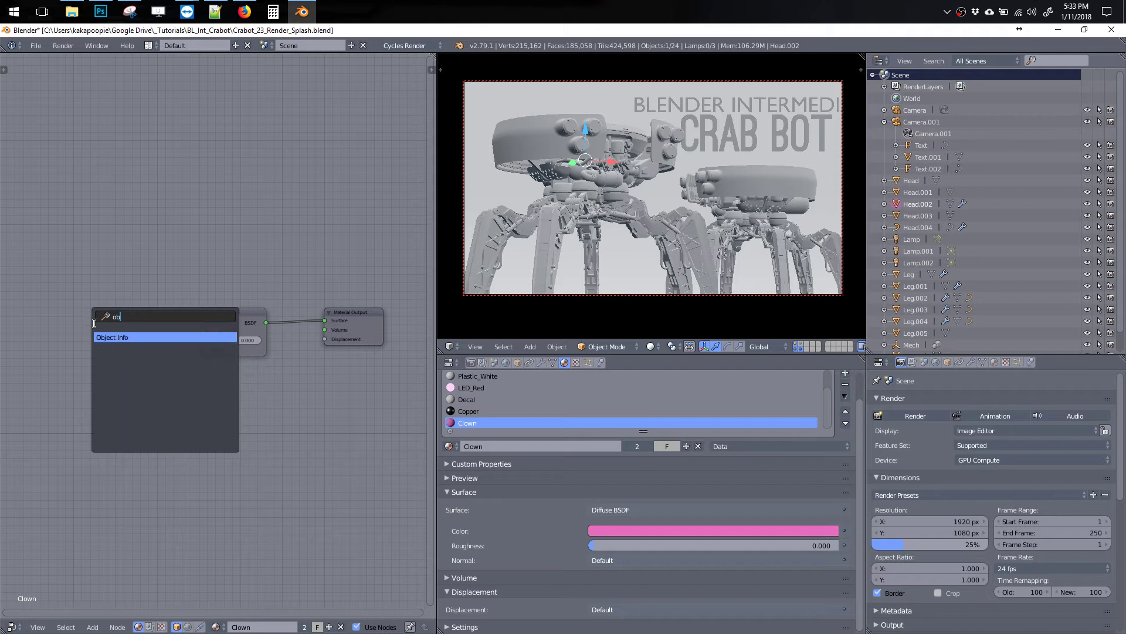
key("Return")
left_click(54, 316)
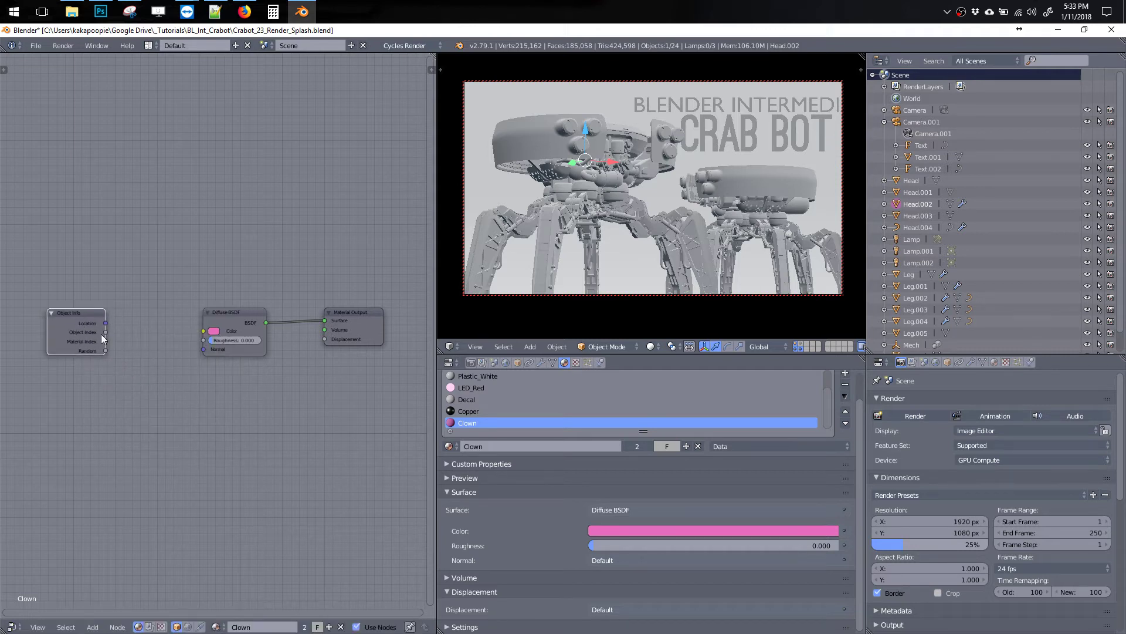
left_click_drag(84, 320, 58, 317)
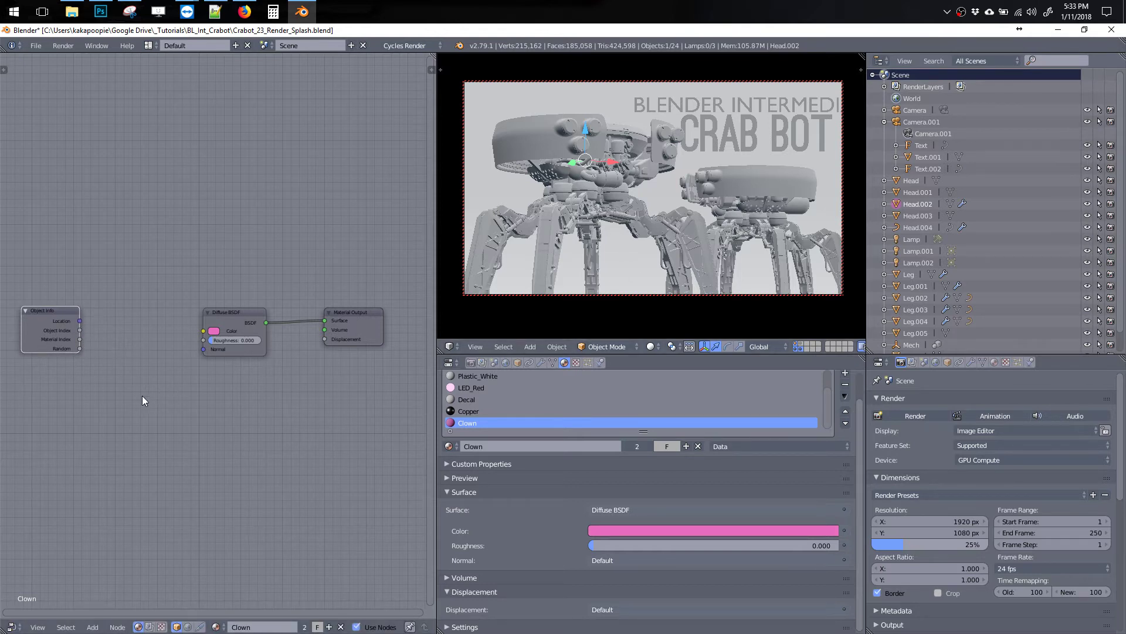
- Add a ColorRamp node between Object Info and Diffuse BSDF, and spread the shader and output nodes to make room
key("shift+a")
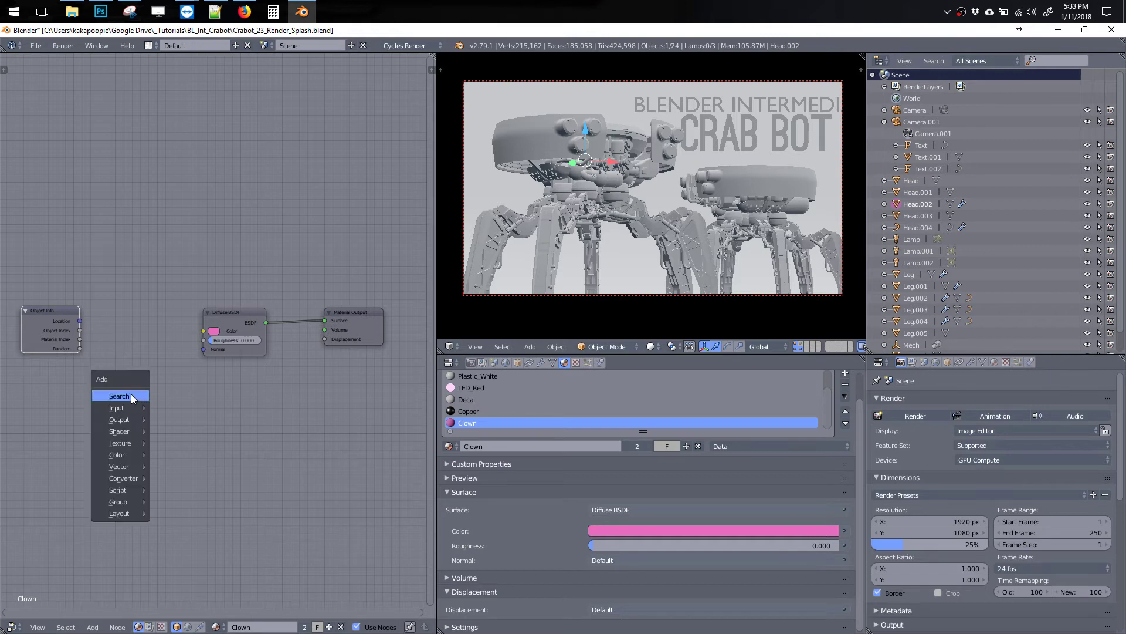
left_click(124, 396)
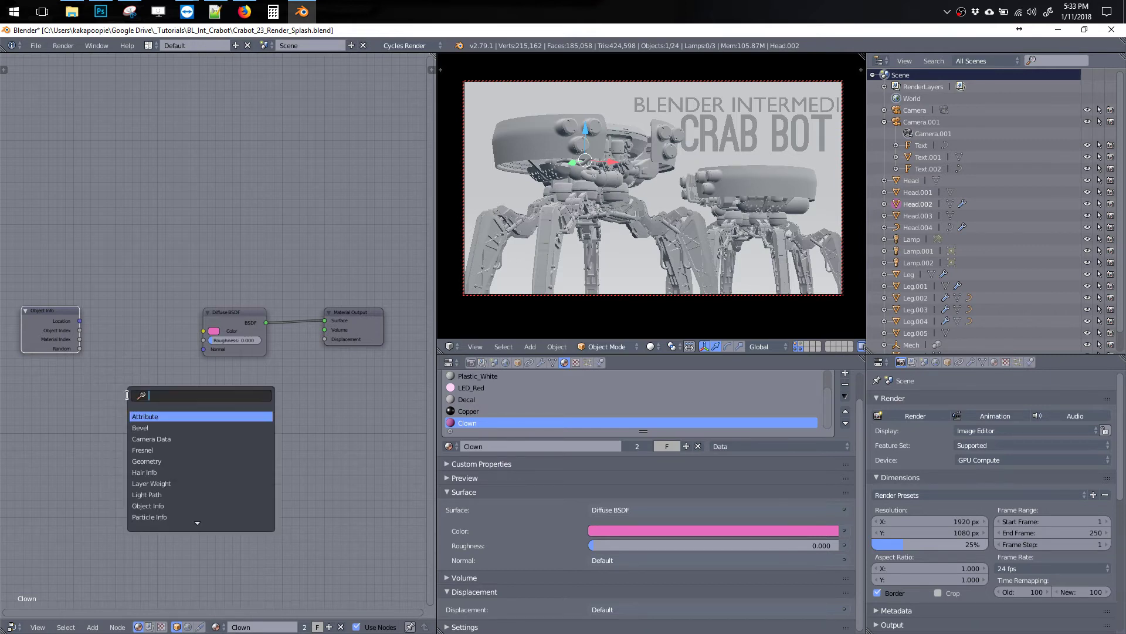
type("colo")
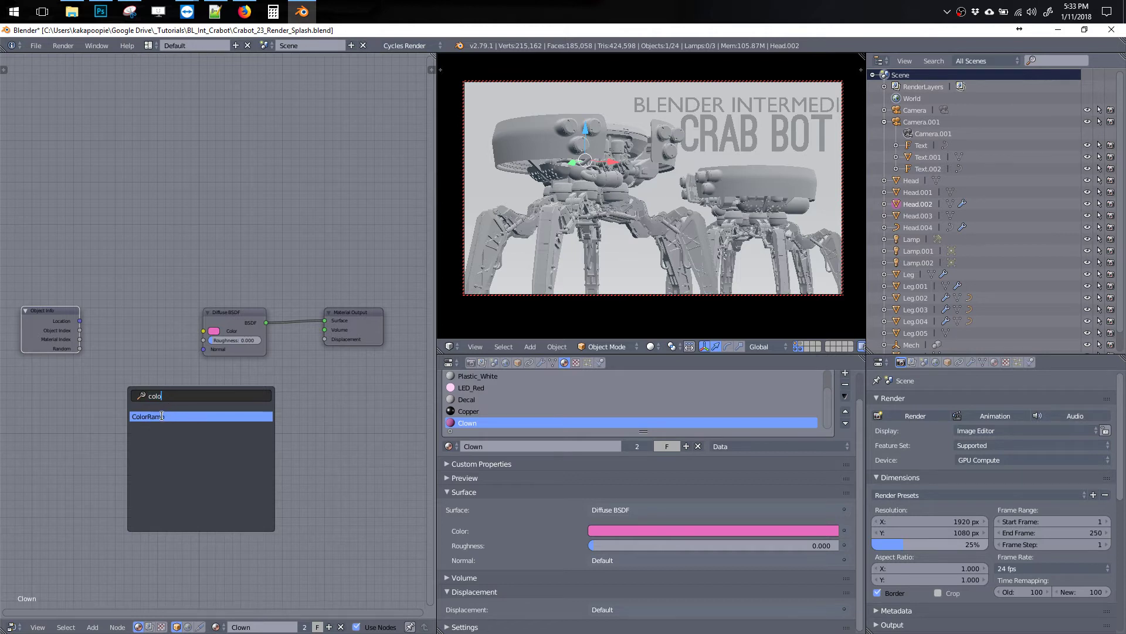
left_click(167, 417)
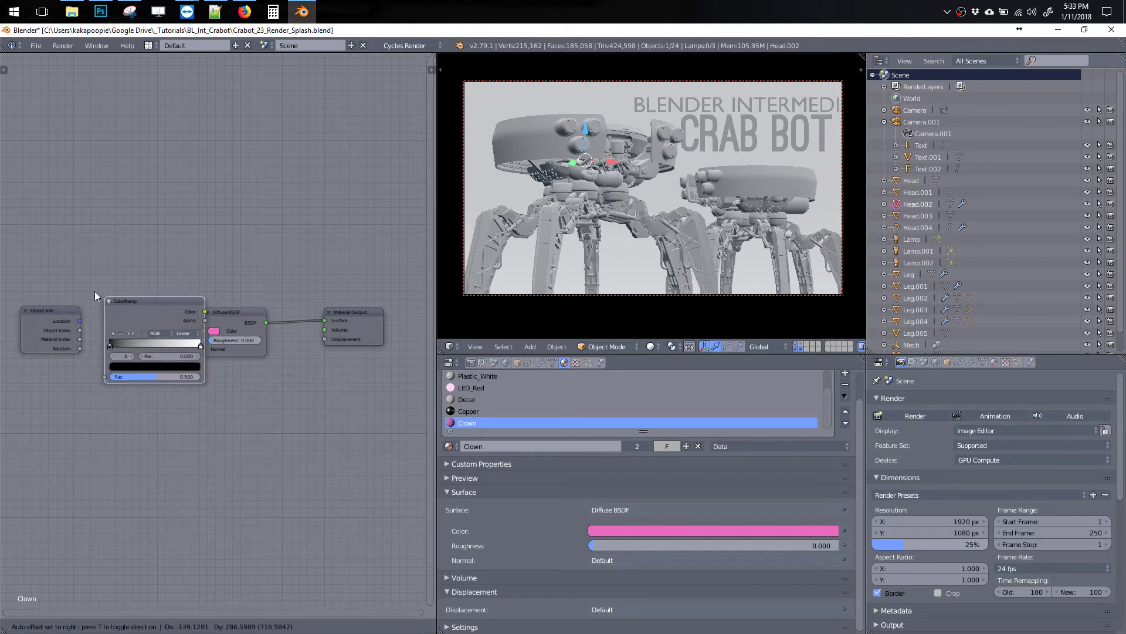
left_click(95, 291)
left_click_drag(224, 304, 279, 289)
left_click_drag(362, 319, 393, 304)
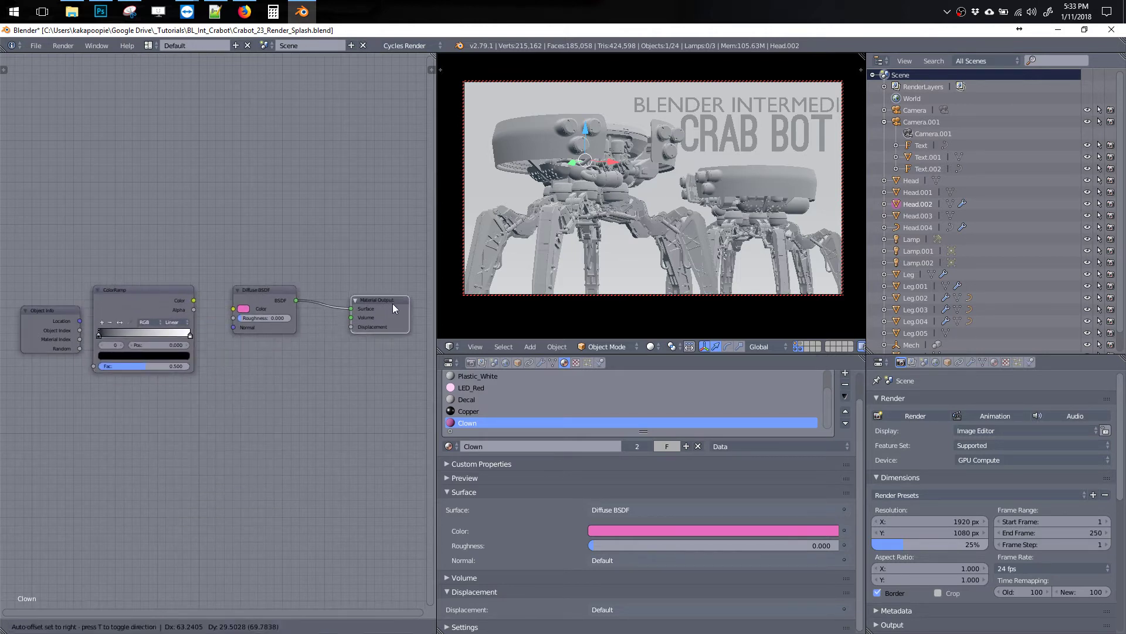
left_click(261, 296)
left_click_drag(149, 293, 194, 274)
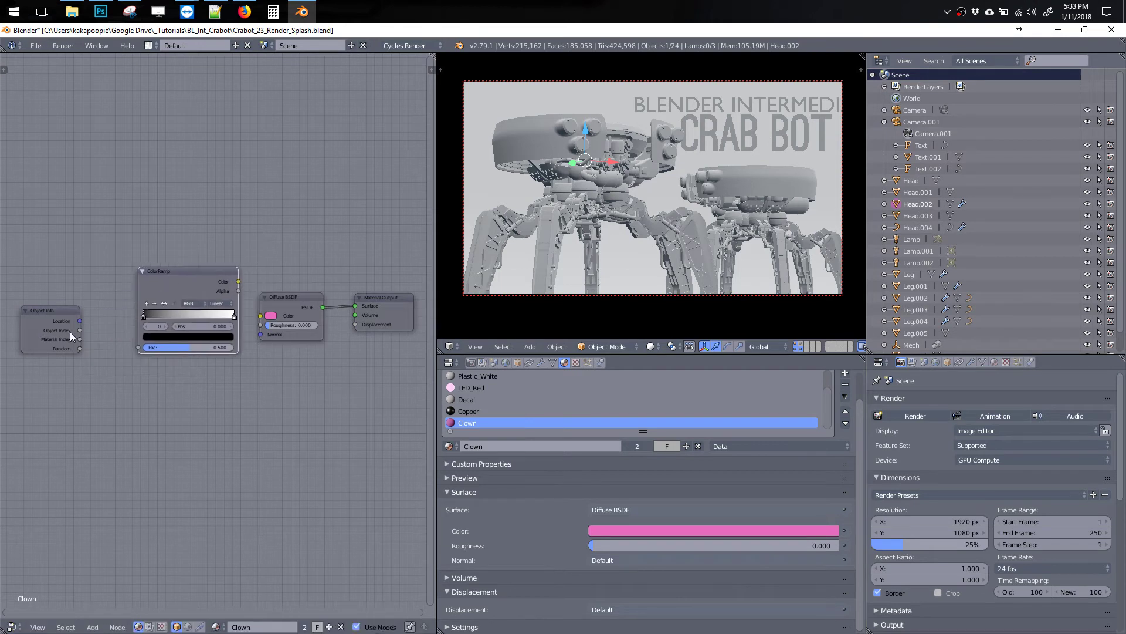
- Link Object Info's Random output to the ColorRamp's Fac, and the ColorRamp's Color to the Diffuse BSDF's Color
left_click_drag(79, 349, 138, 347)
left_click_drag(154, 275, 127, 280)
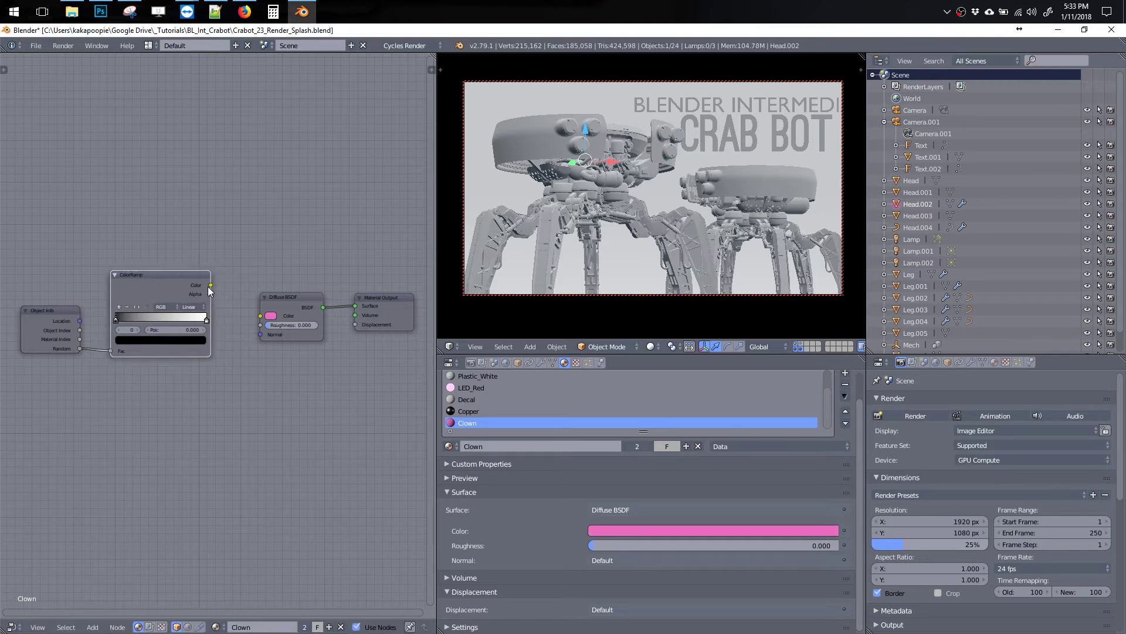
left_click_drag(210, 286, 261, 315)
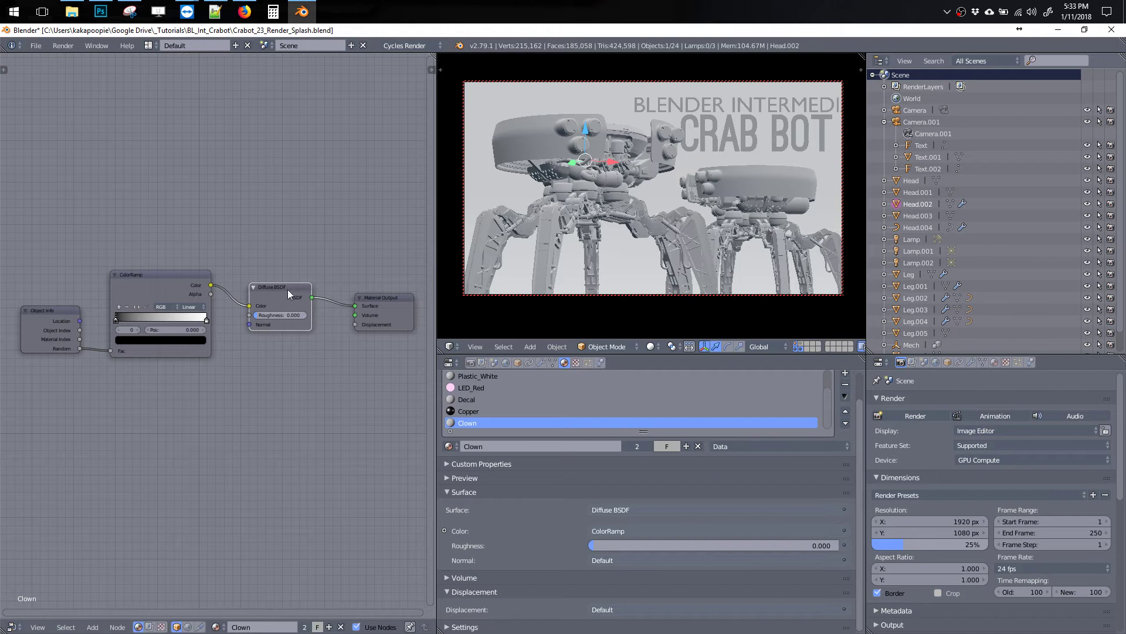
- Replace the Diffuse BSDF with an Emission shader linked between the ColorRamp's Color output and the Material Output's Surface
left_click_drag(287, 293, 291, 407)
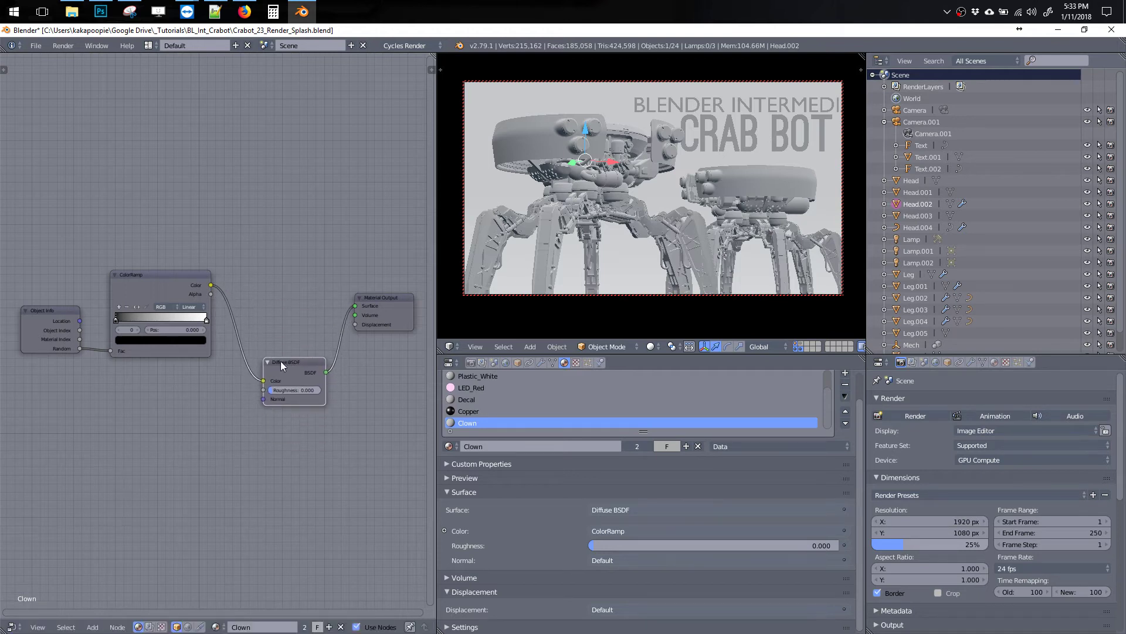
key("x")
key("shift+a")
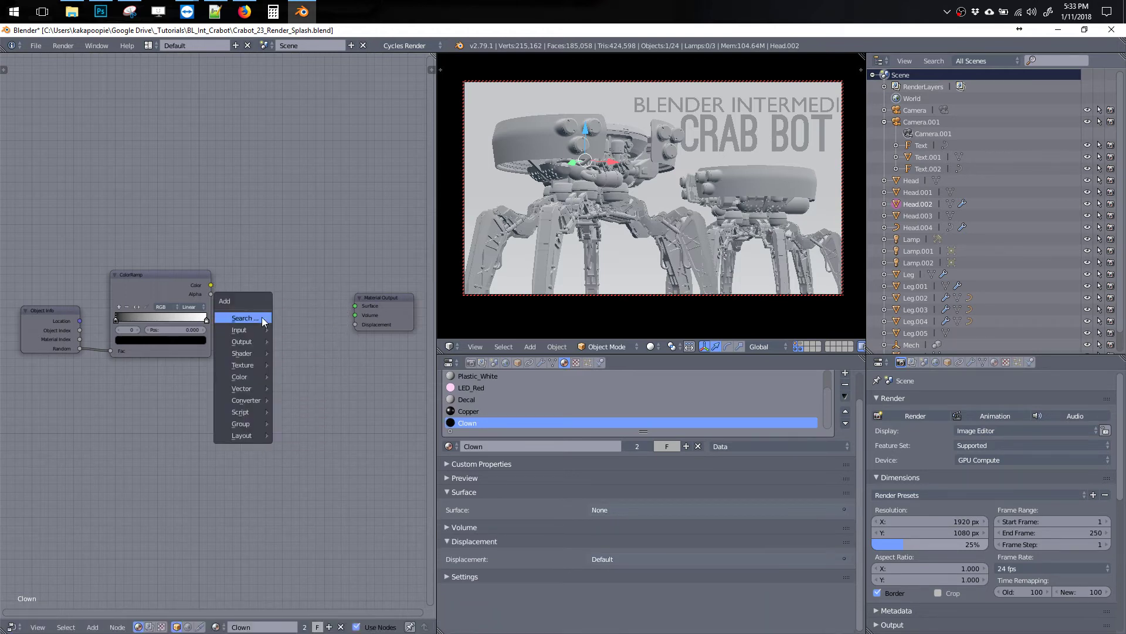
left_click(258, 317)
type("em")
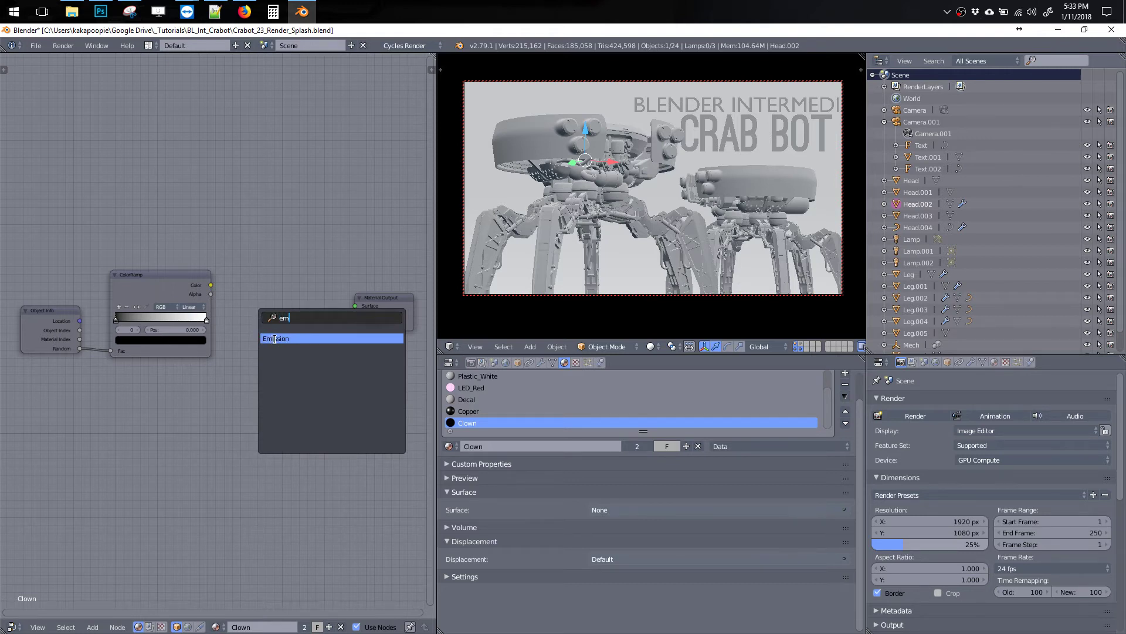
left_click(262, 339)
left_click(255, 276)
left_click_drag(210, 285, 354, 305)
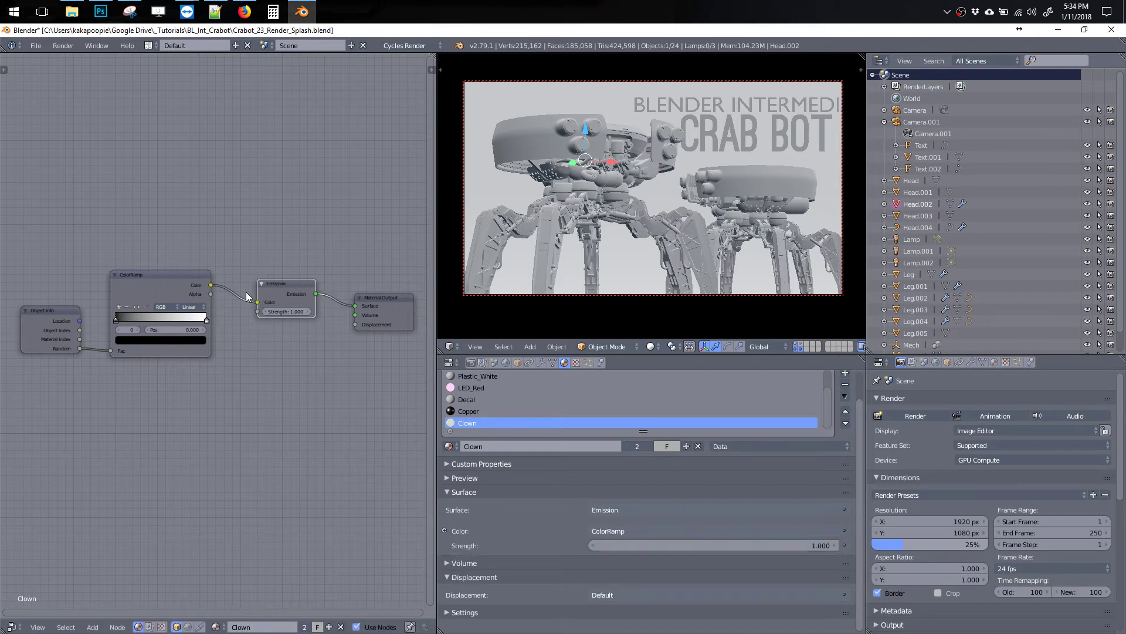
- Reposition the ColorRamp and Emission nodes so the chain from Object Info to Material Output is neatly spaced
left_click_drag(287, 286, 287, 278)
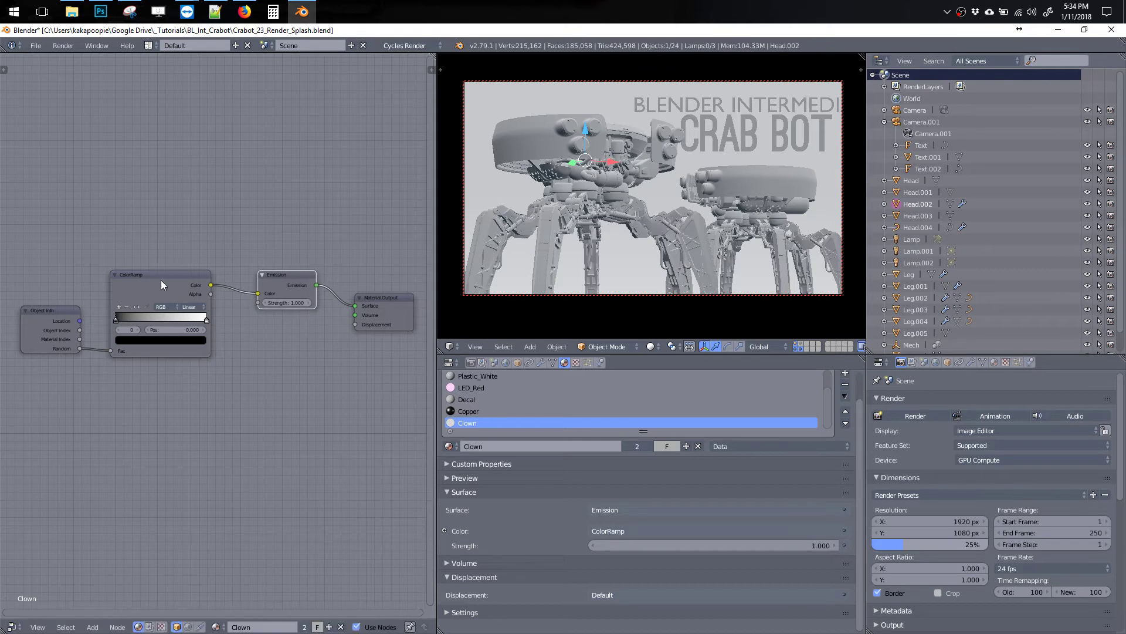
mouse_move(145, 278)
left_mouse_down()
mouse_move(173, 285)
mouse_move(163, 285)
left_mouse_up()
left_click_drag(294, 281, 295, 279)
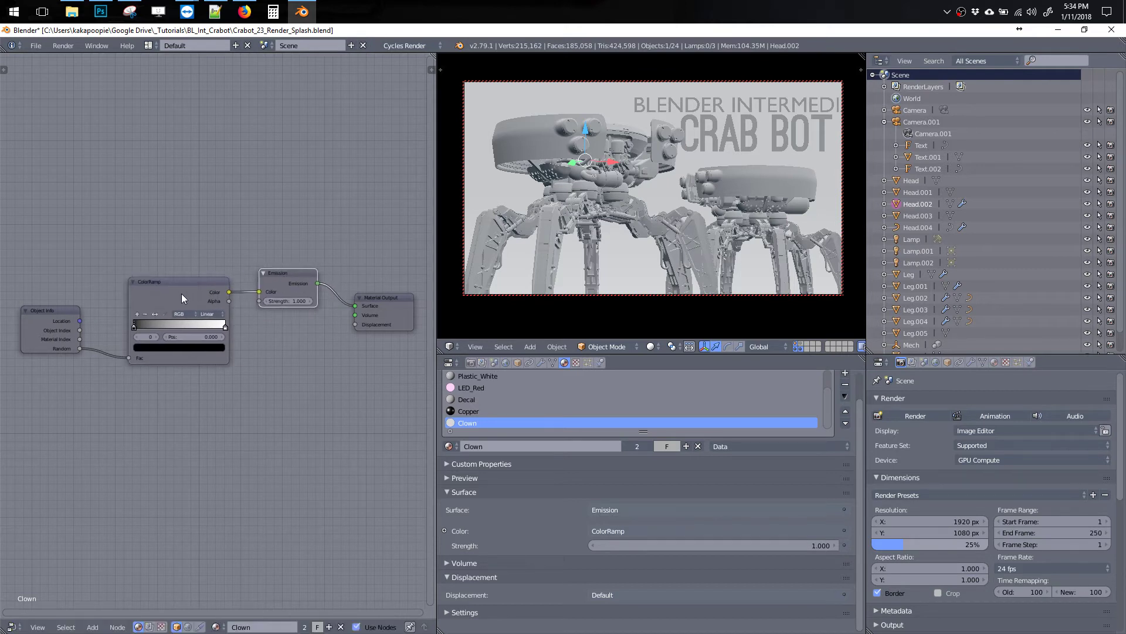
left_click_drag(162, 284, 159, 283)
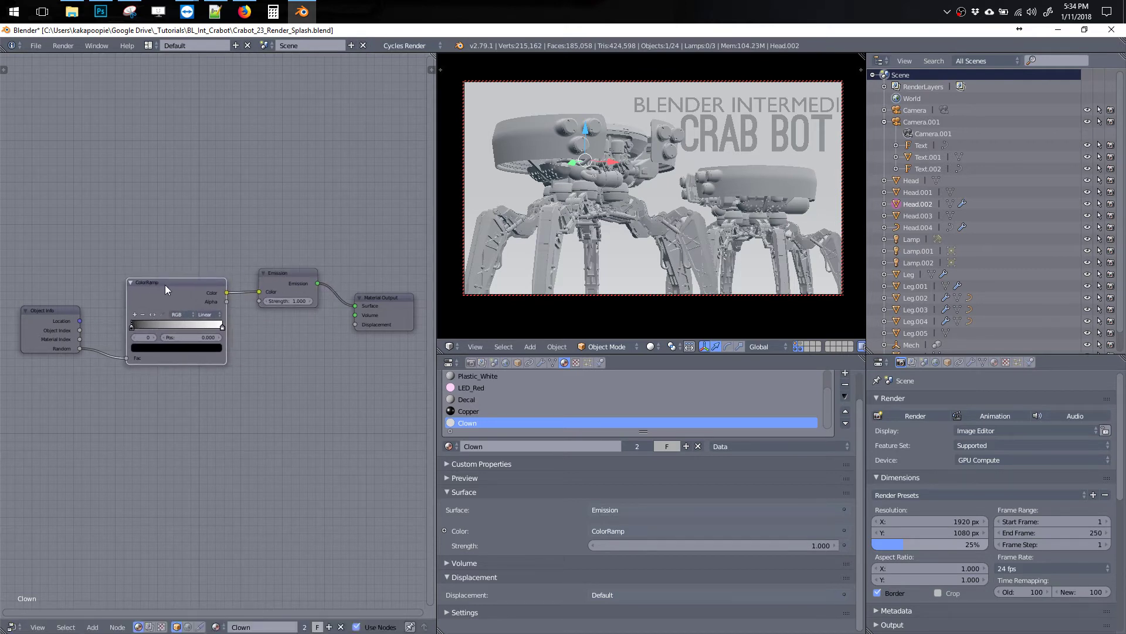
- Render a still to preview the random grayscale object shading, then return to the Clown material's nodes
left_click(905, 413)
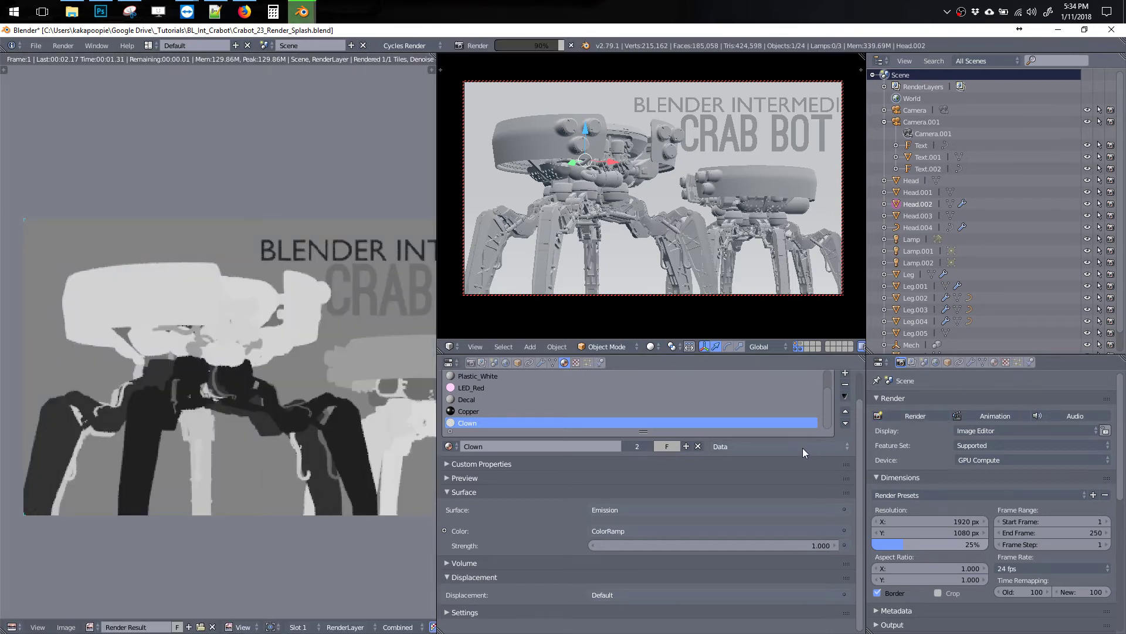
middle_click_drag(305, 373, 183, 326)
scroll(183, 352, "down", 1)
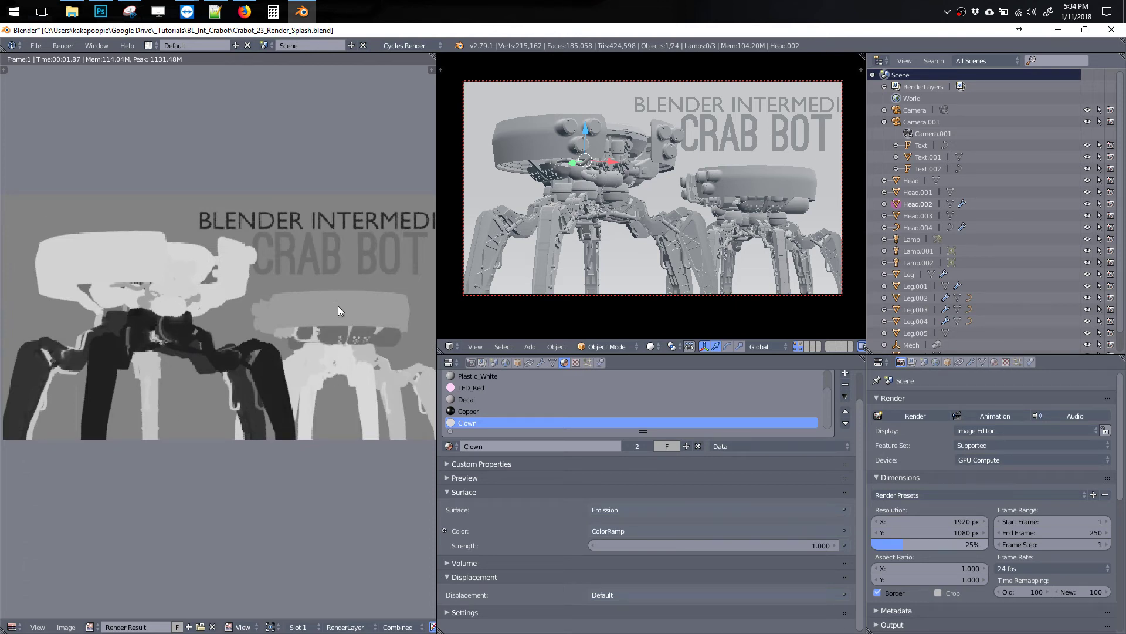
key("shift+F3")
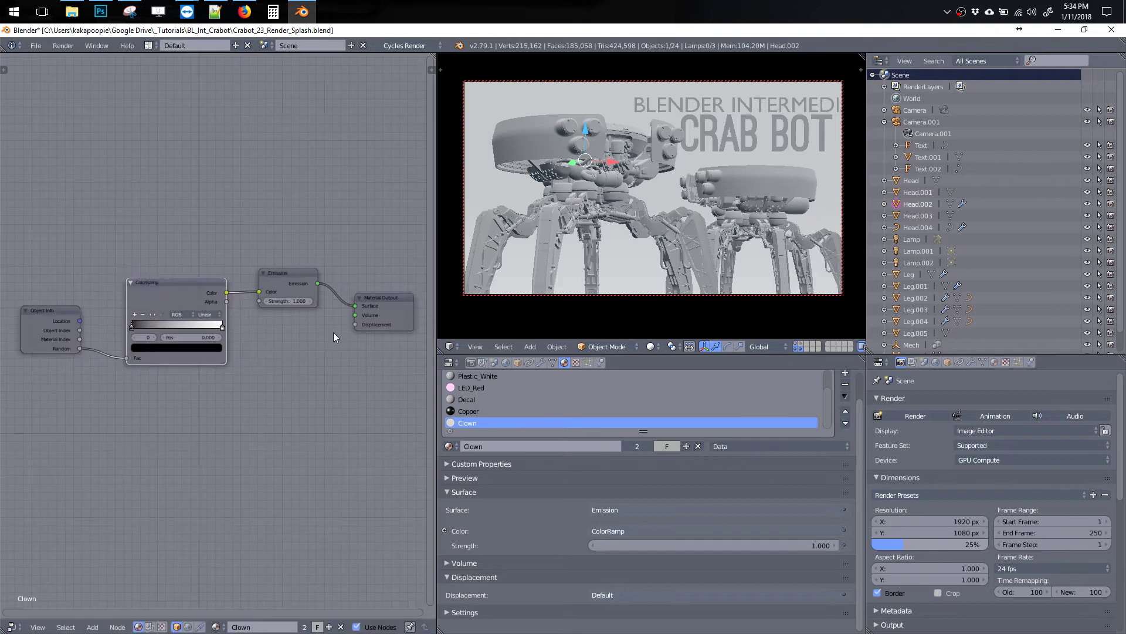
- Color the ColorRamp's first stop bright red and its last stop bright green
left_click(135, 349)
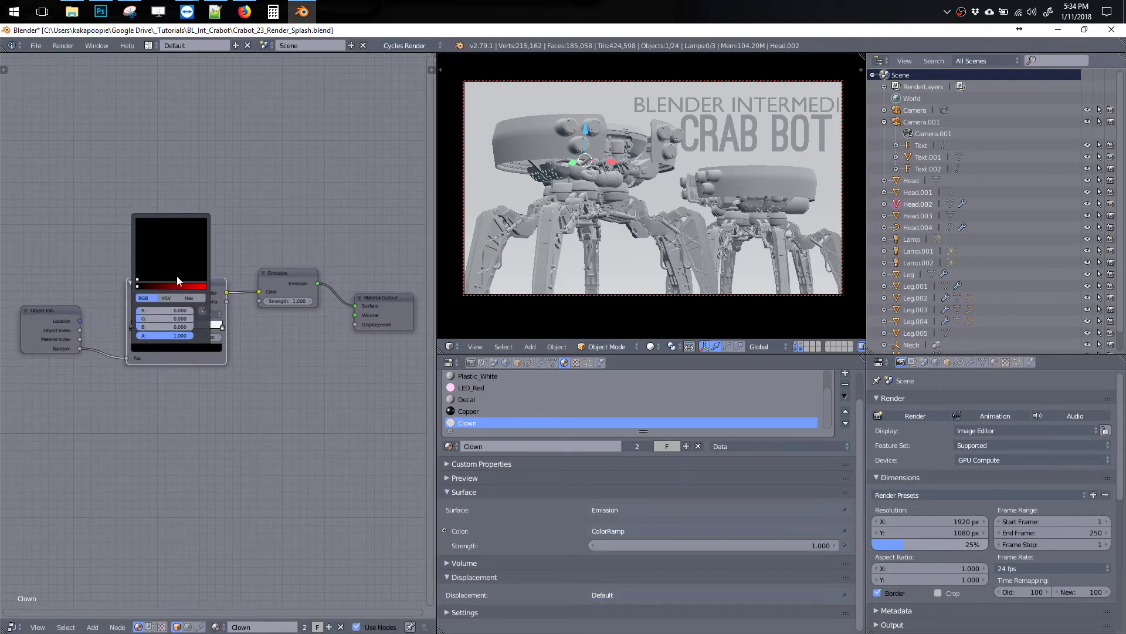
left_click_drag(179, 285, 213, 289)
left_click_drag(140, 231, 132, 225)
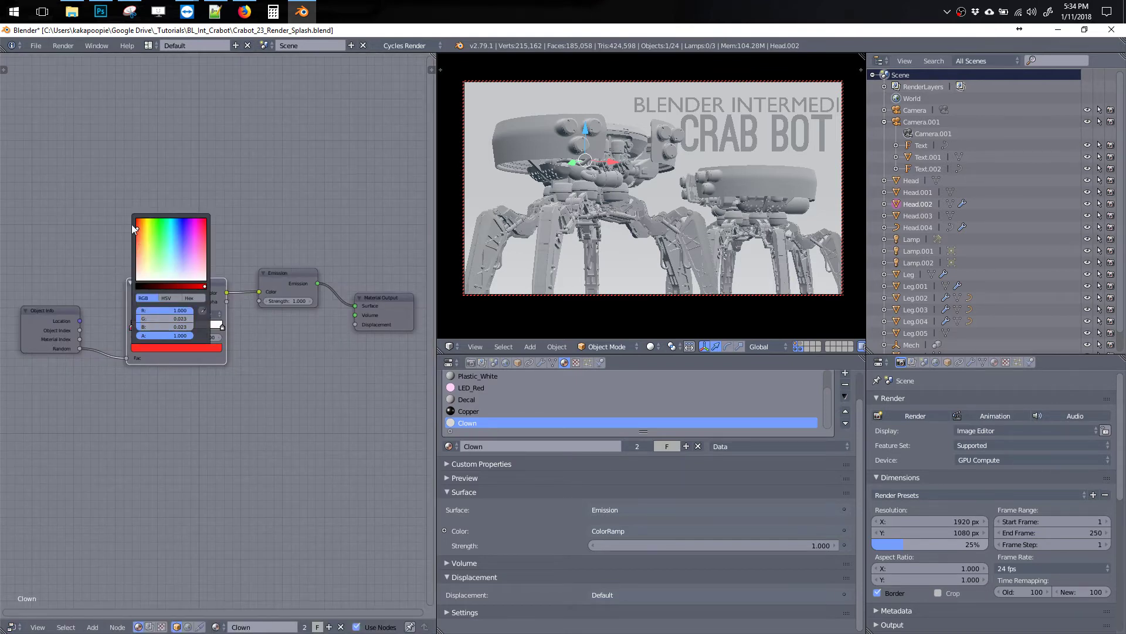
left_click(223, 326)
left_click(209, 348)
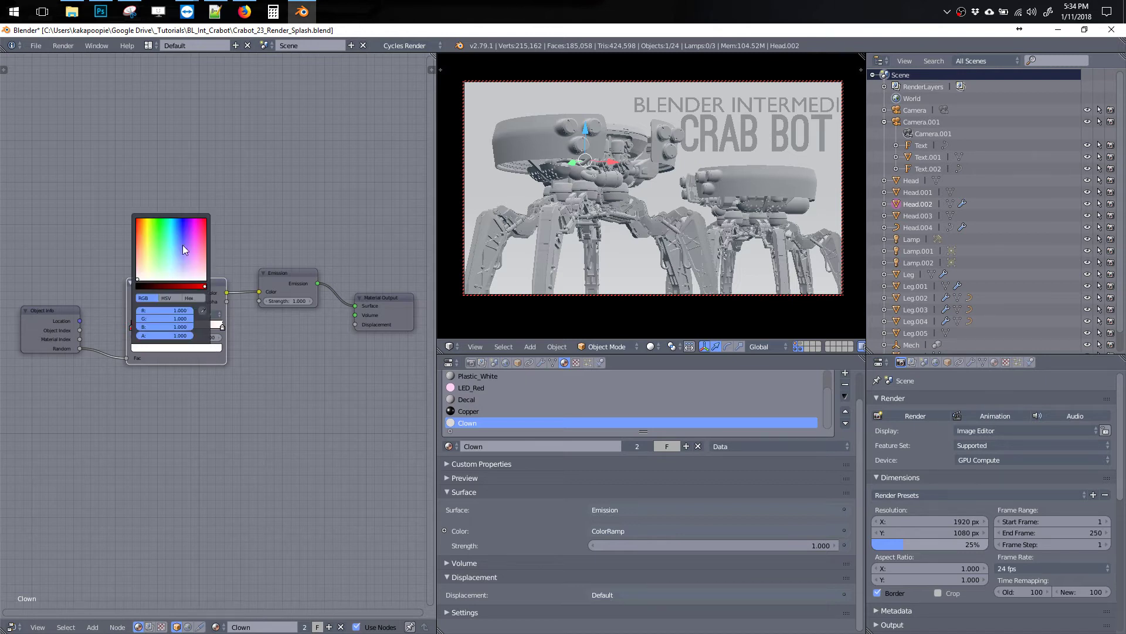
left_click_drag(182, 245, 162, 223)
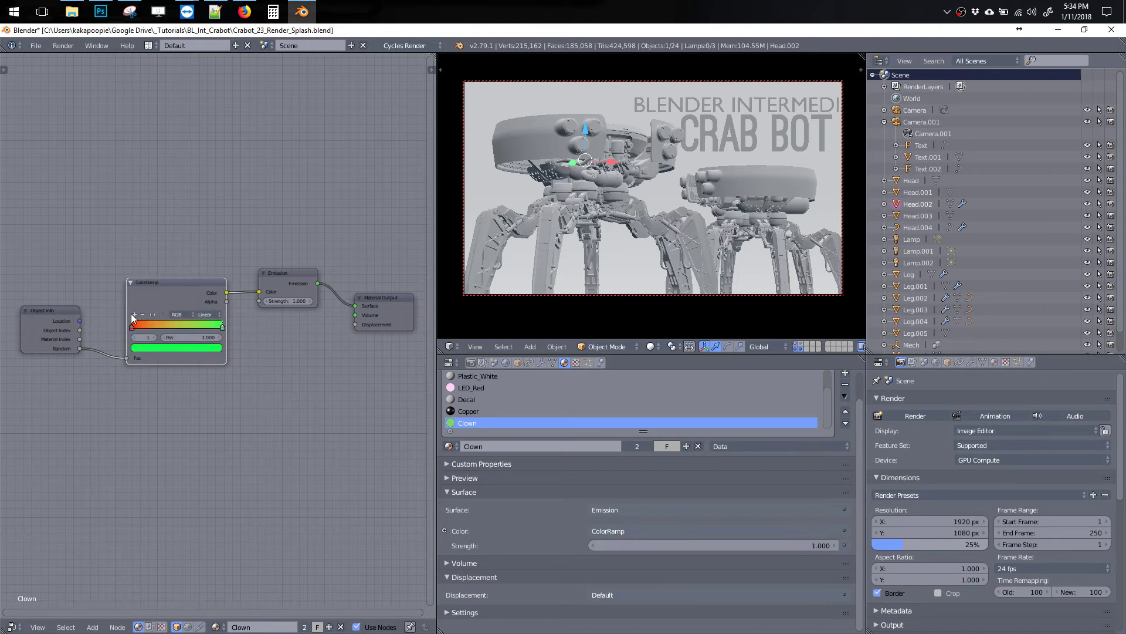
- Add a middle stop to the ColorRamp at about position 0.41 and color it teal blue
left_click(134, 315)
left_click(171, 349)
left_click(156, 224)
left_click(171, 222)
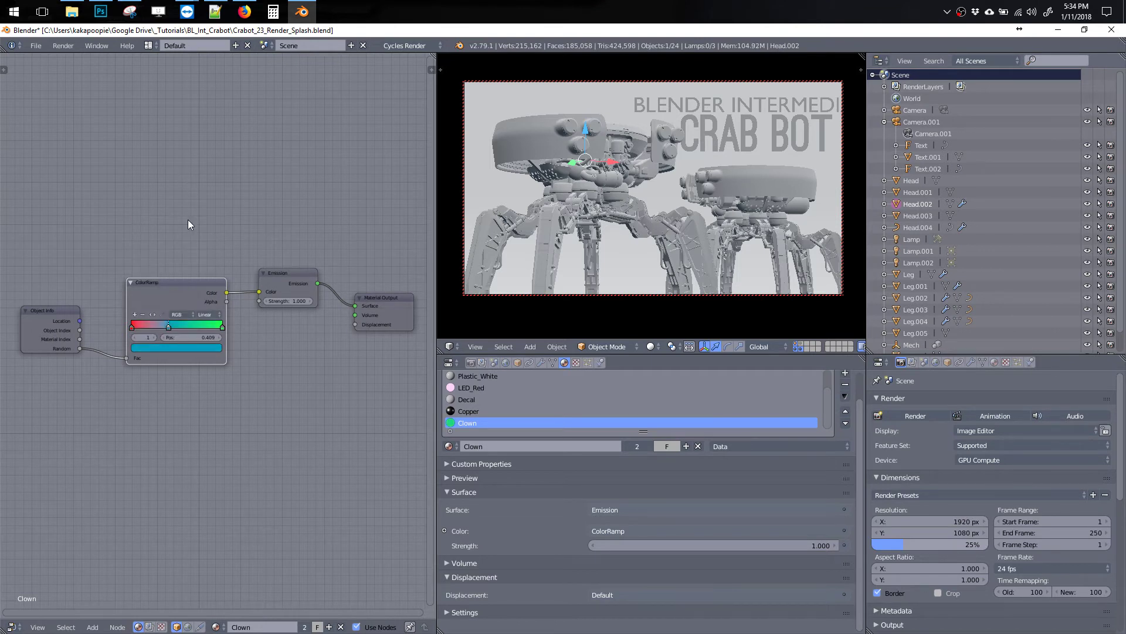
- Render a still to preview the multicolored override, return to the nodes and set the render resolution scale to 100%
left_click(900, 419)
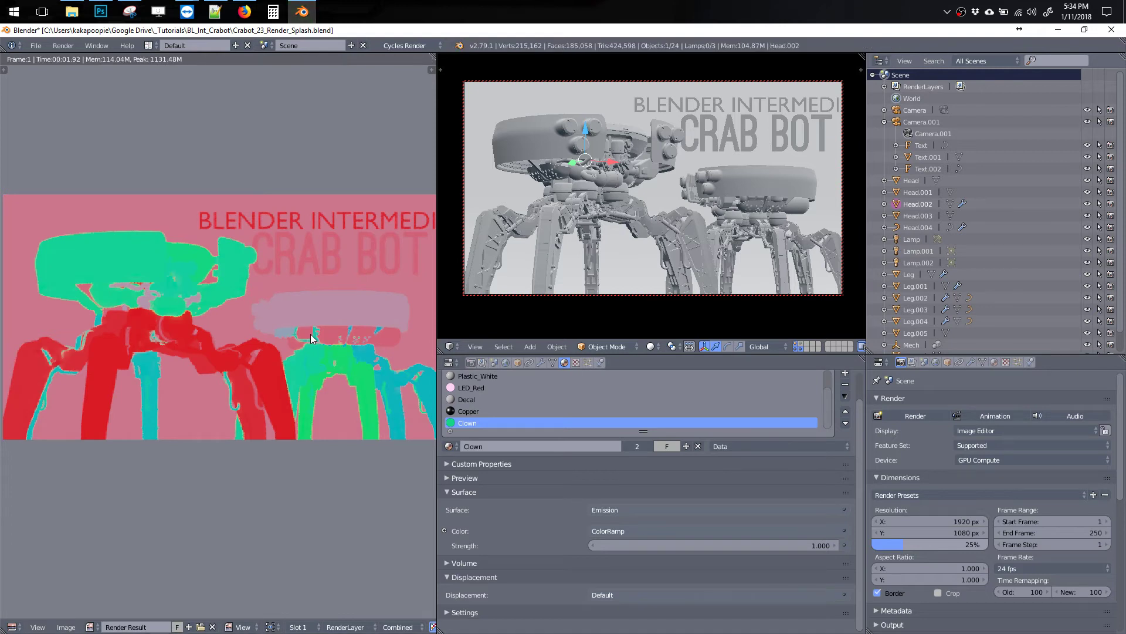
key("Escape")
left_click_drag(891, 544, 1086, 527)
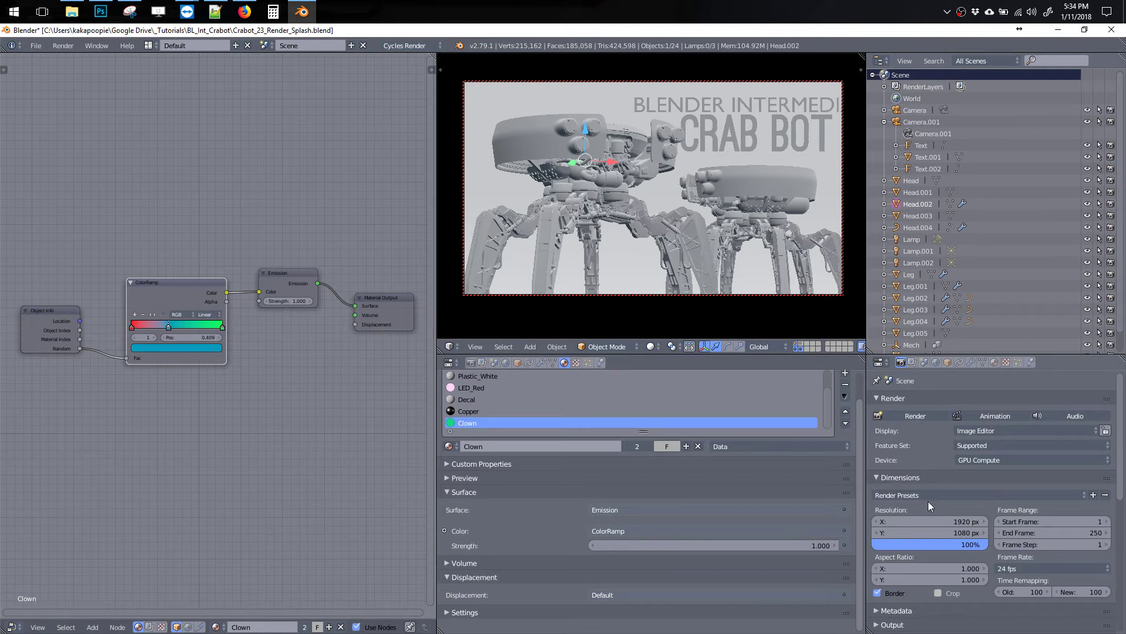
- Render the multicolored clown override as a full-resolution still, inspect the whole image and return to the material nodes
left_click(899, 409)
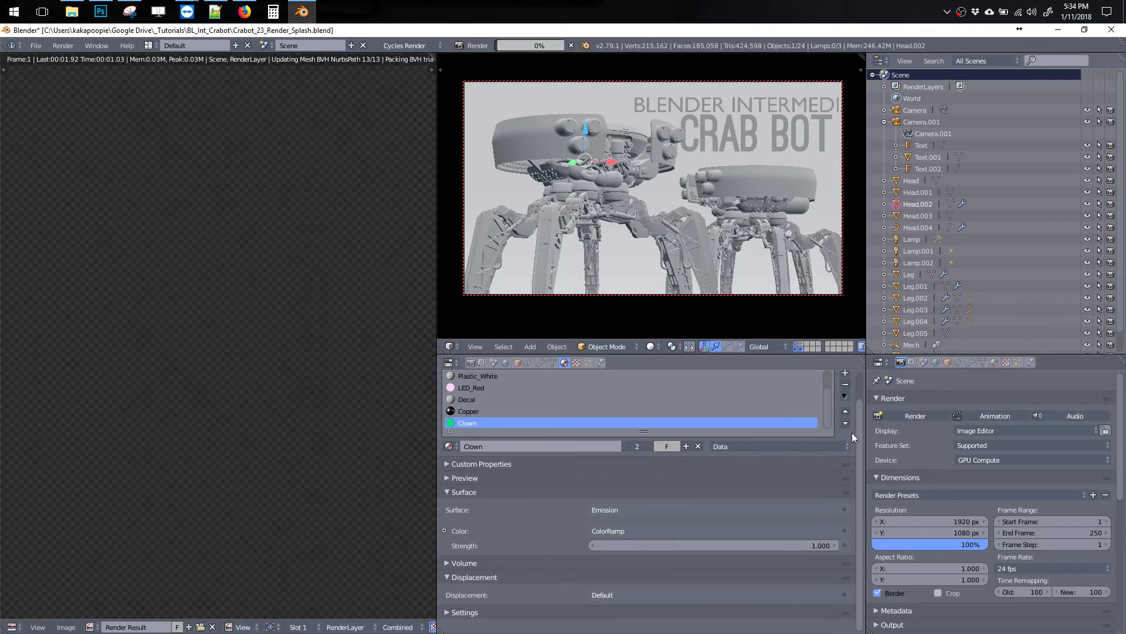
scroll(318, 406, "down", 4)
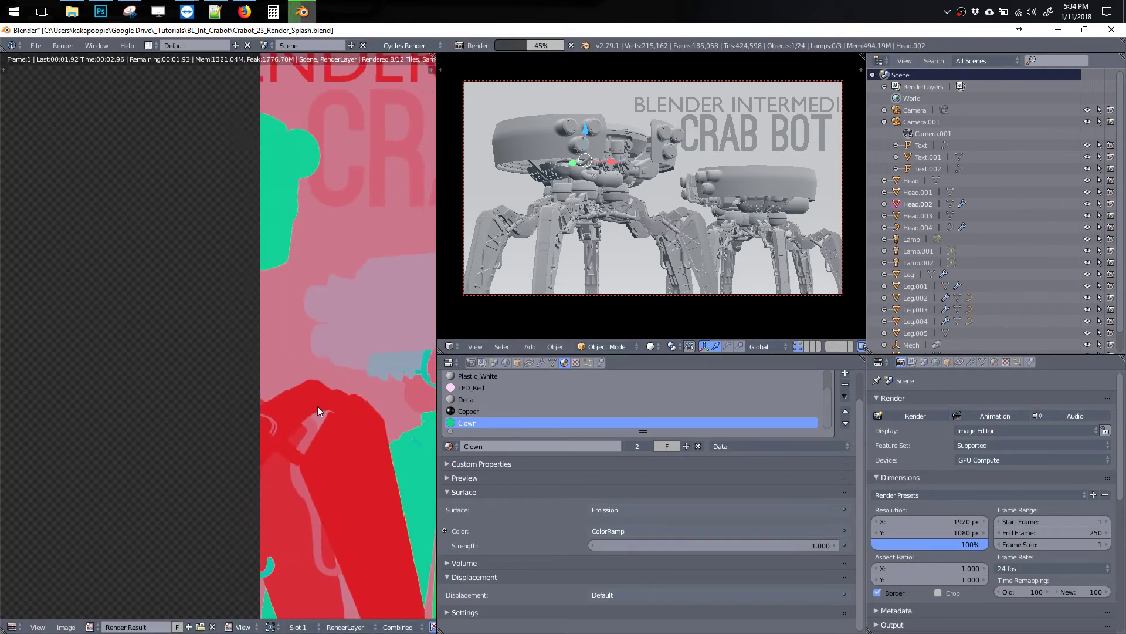
scroll(352, 396, "down", 2)
scroll(331, 357, "up", 3)
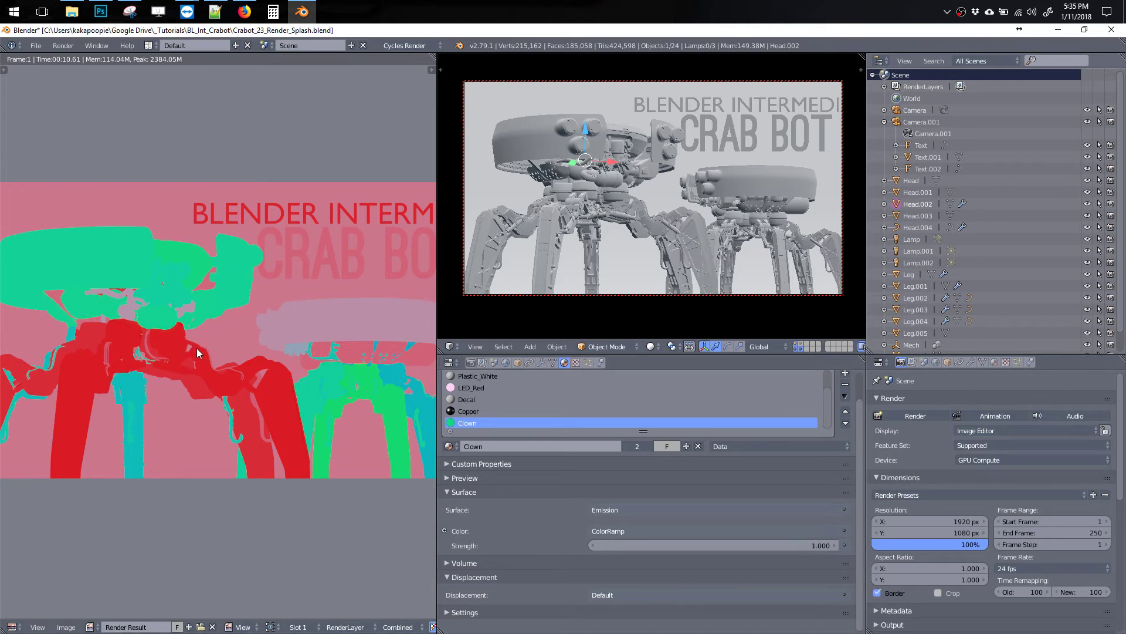
key("shift+F3")
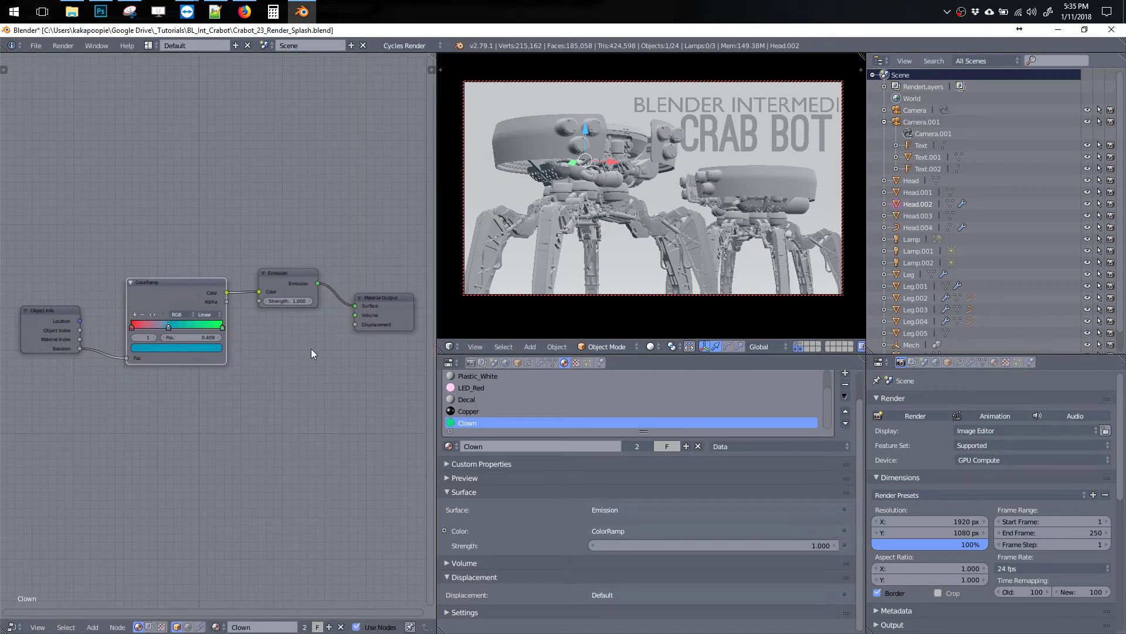
- Add an Emission node to the material named Material and connect it to the Material Output's Surface in place of the Principled BSDF
mouse_move(311, 347)
middle_mouse_down()
mouse_move(320, 341)
mouse_move(319, 356)
middle_mouse_up()
left_click_drag(213, 296, 218, 273)
left_click(581, 376)
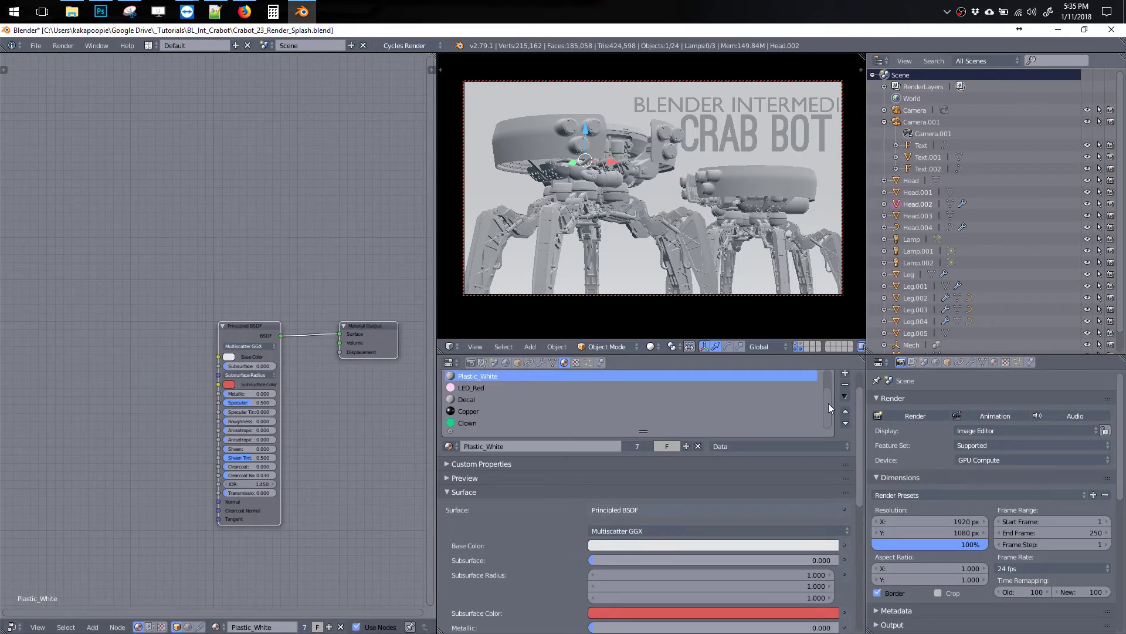
scroll(828, 403, "up", 2)
left_click(561, 376)
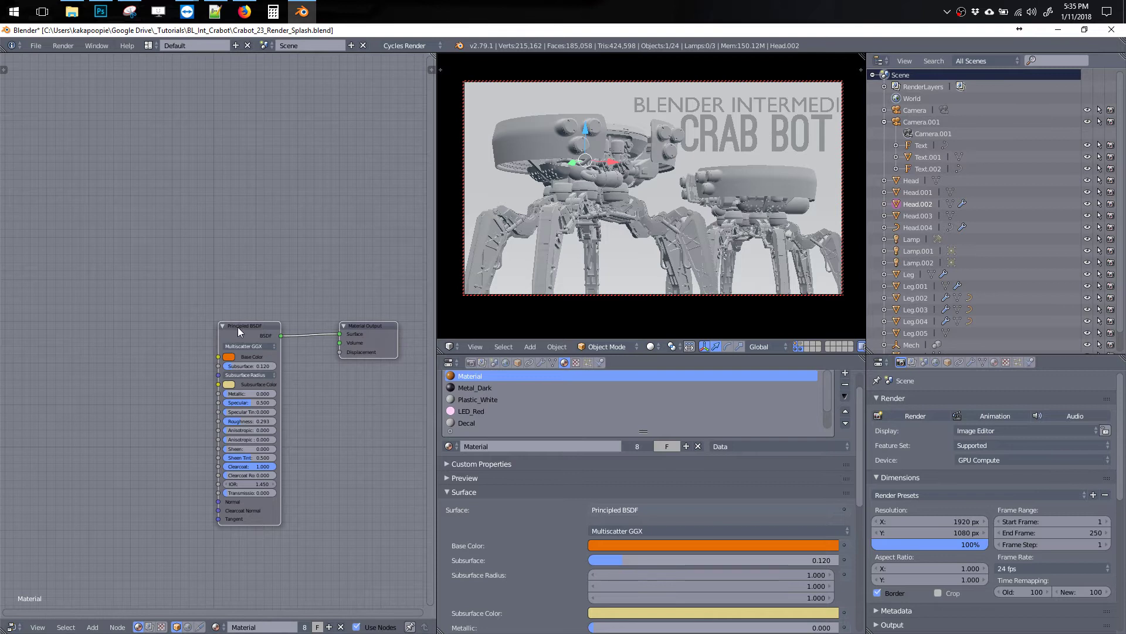
left_click_drag(237, 326, 210, 350)
key("shift+a")
left_click(121, 245)
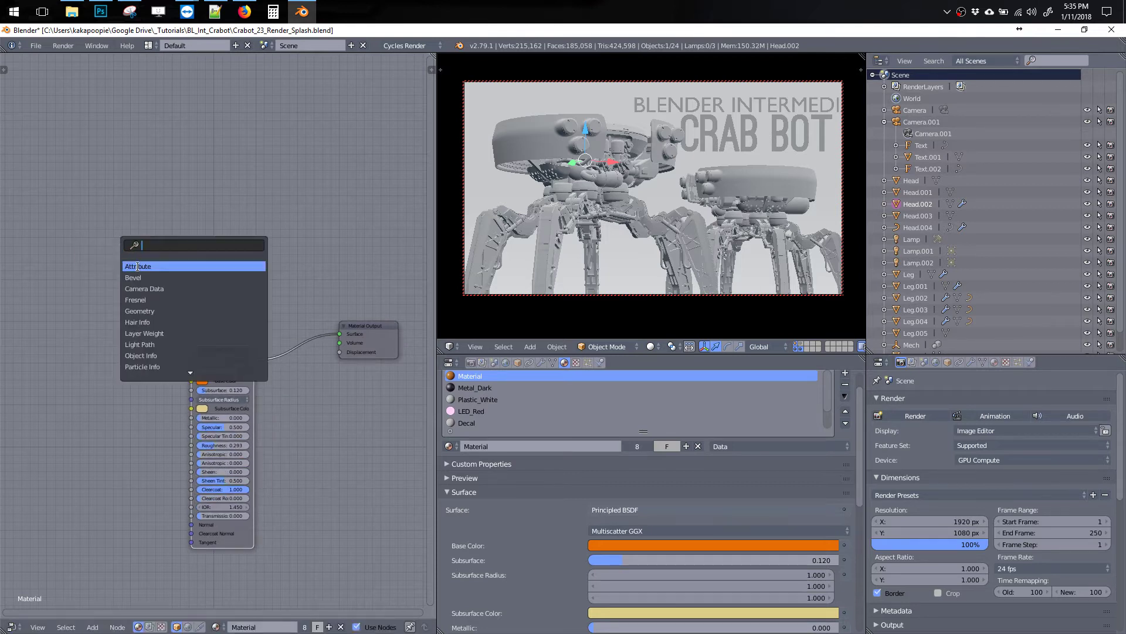
type("emi")
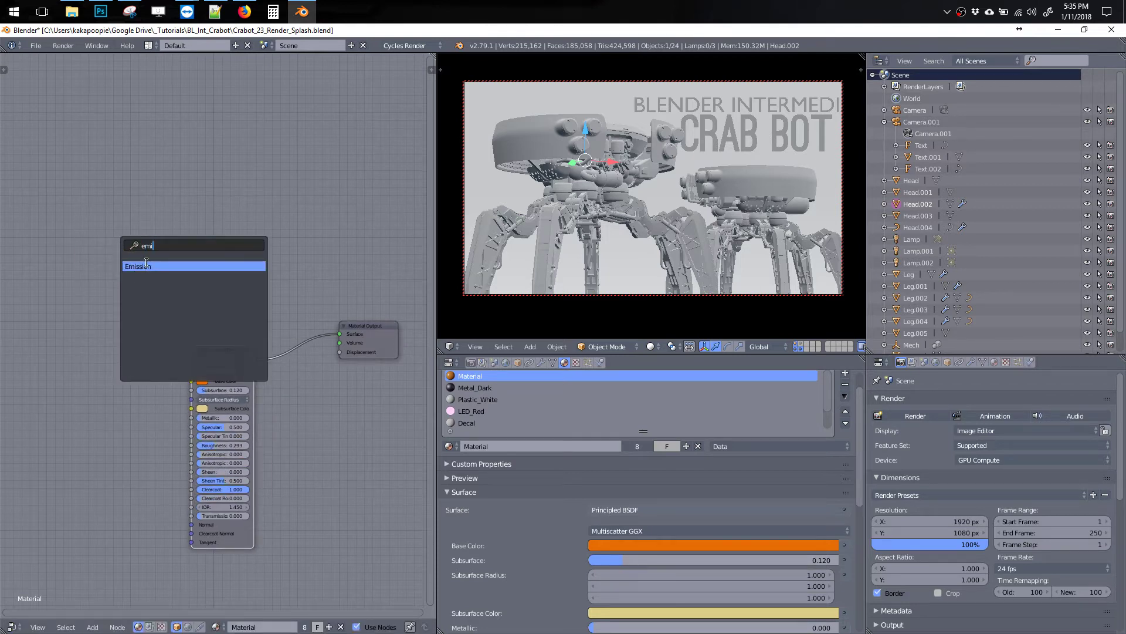
left_click(146, 266)
left_click(211, 259)
left_click_drag(245, 265, 339, 335)
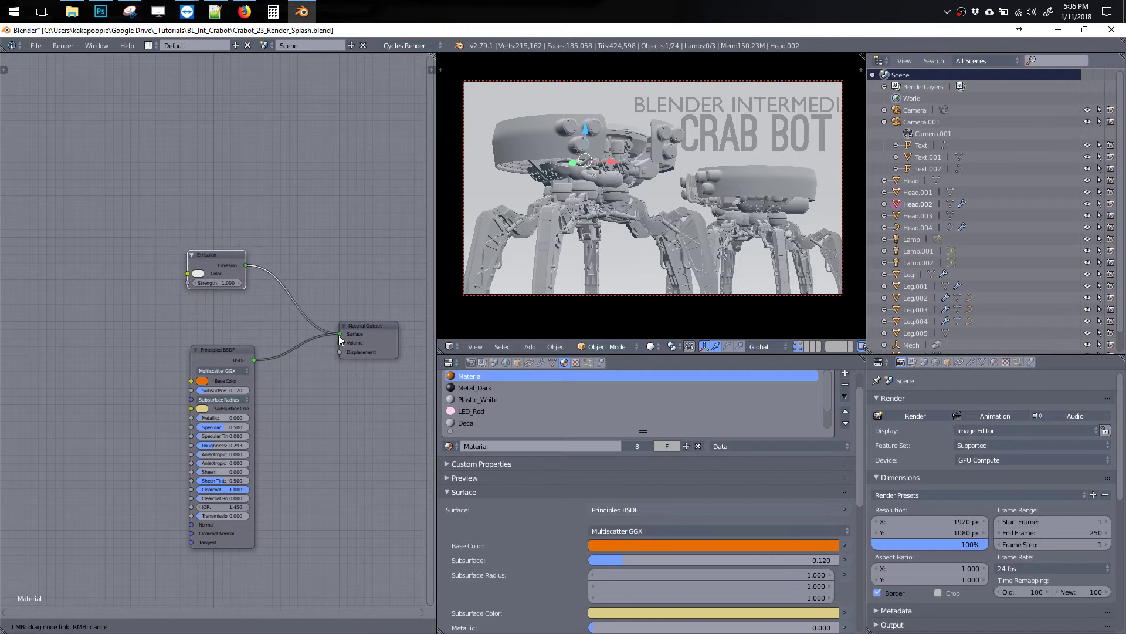
- Color Material's Emission node turquoise and reposition the Emission and Material Output nodes
left_click(198, 273)
left_click_drag(238, 188, 230, 175)
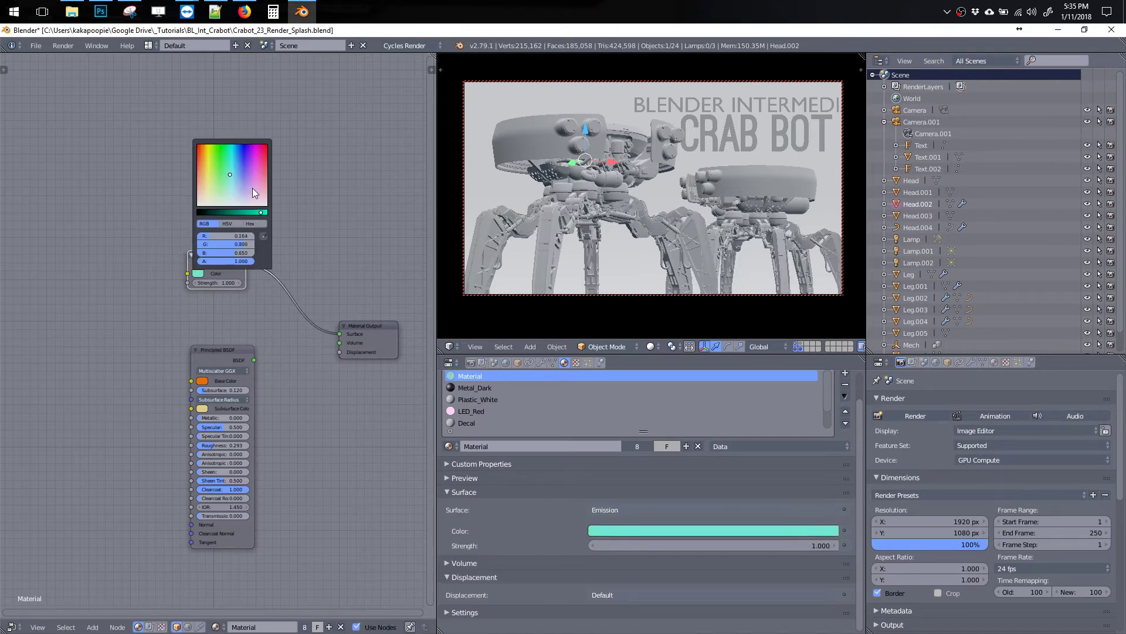
left_click_drag(221, 255, 214, 245)
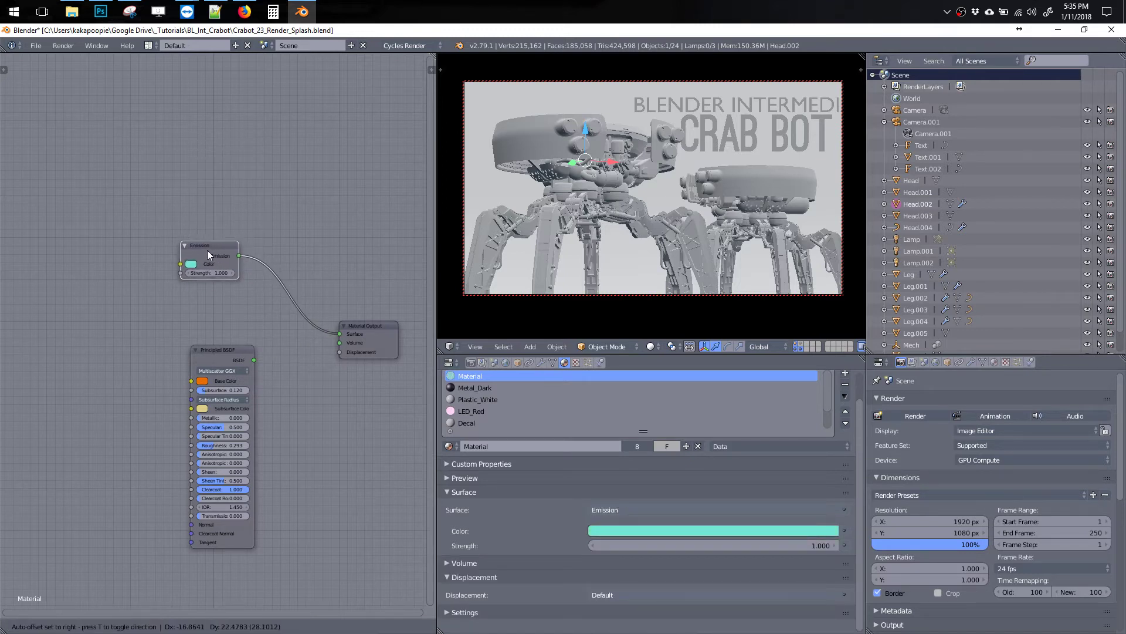
left_click_drag(364, 333, 353, 305)
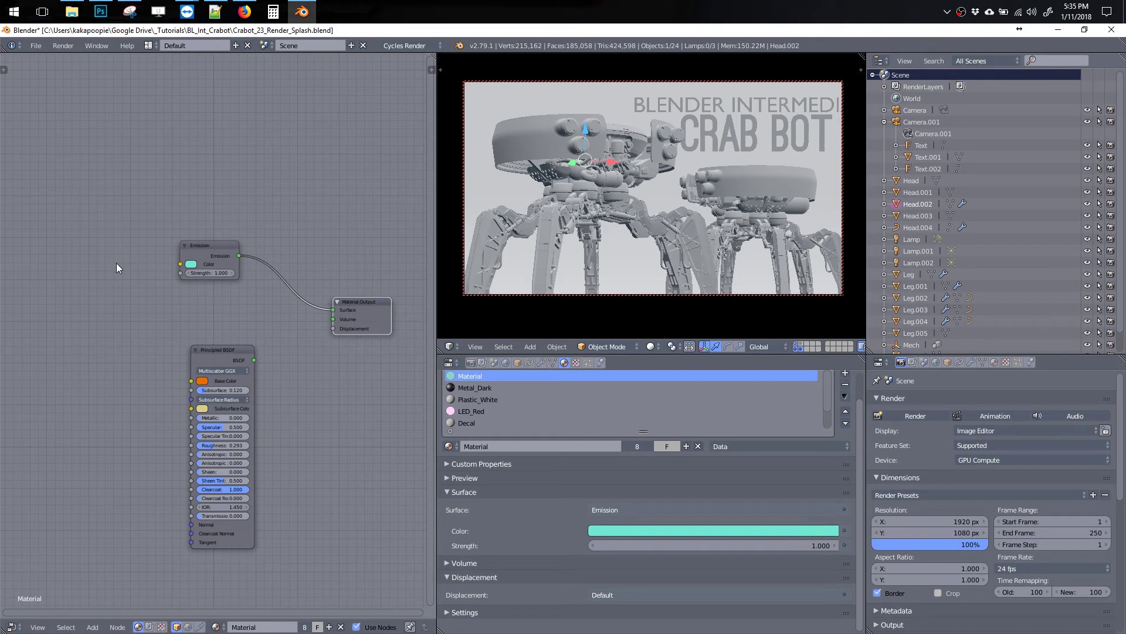
- Add a pink Emission node to the Metal_Dark material and connect it to the Material Output's Surface
left_click(477, 388)
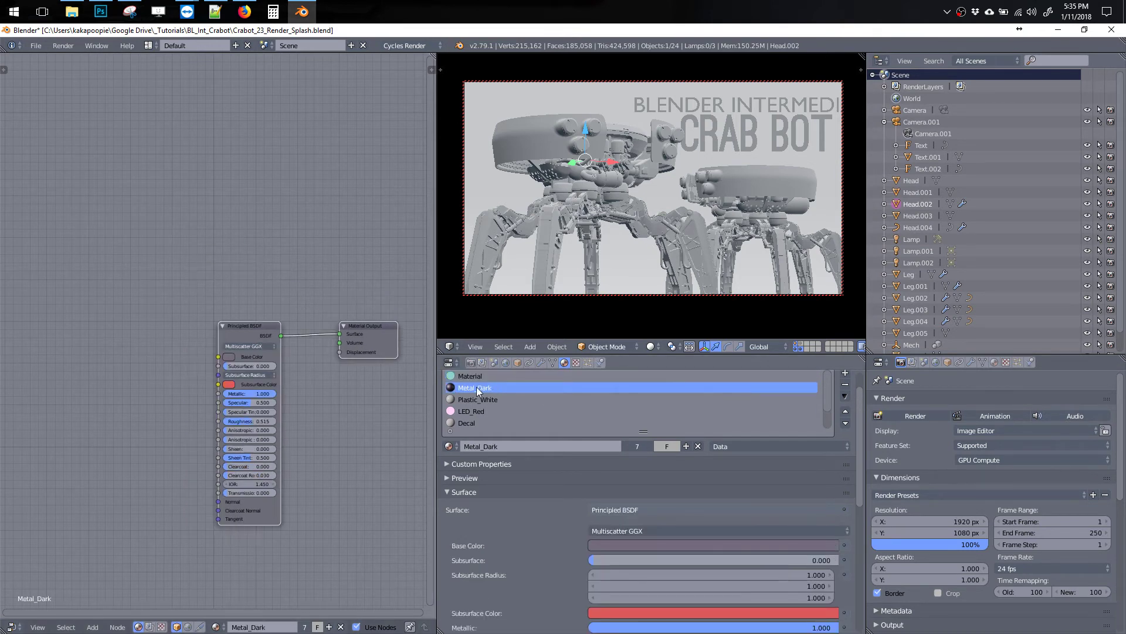
key("shift+a")
left_click(140, 221)
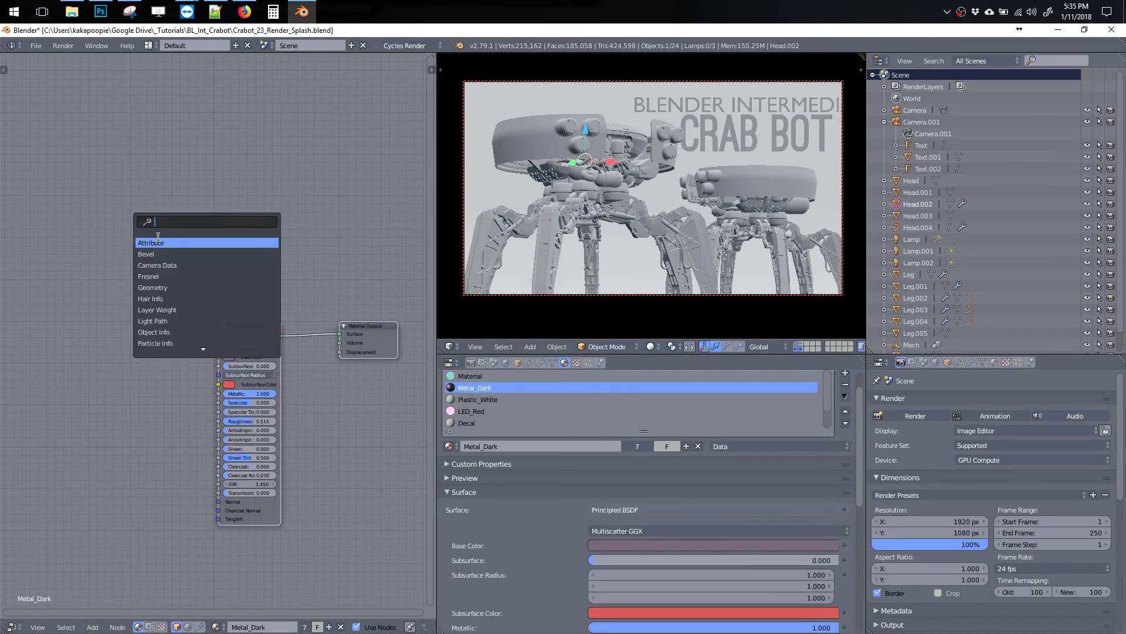
type("emiss")
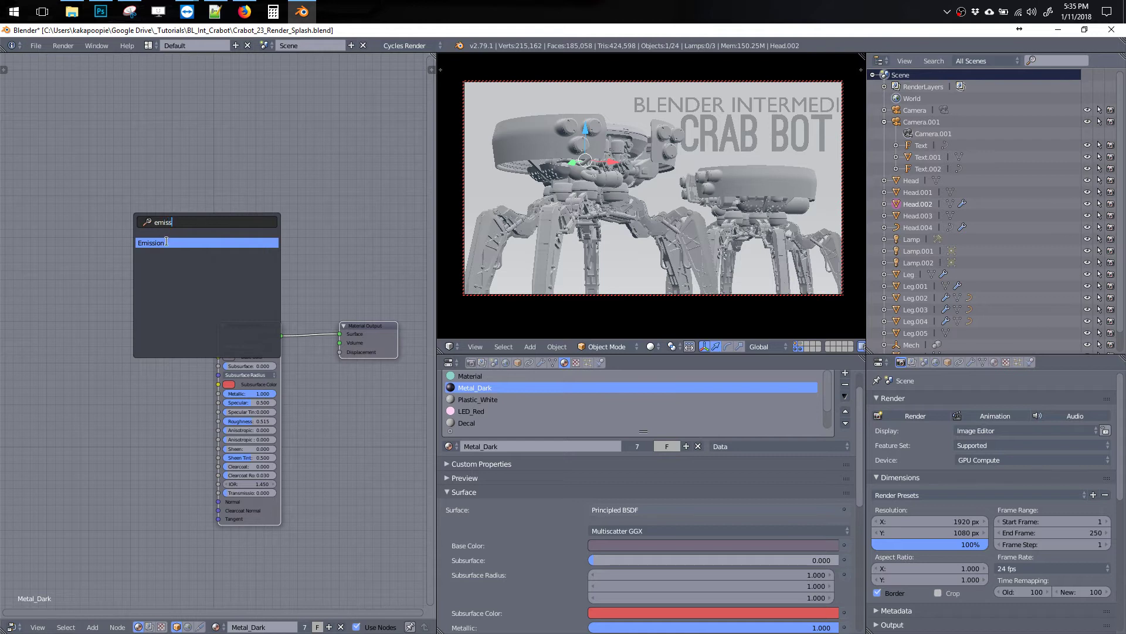
left_click(166, 242)
left_click(169, 227)
left_click(164, 231)
left_click(224, 133)
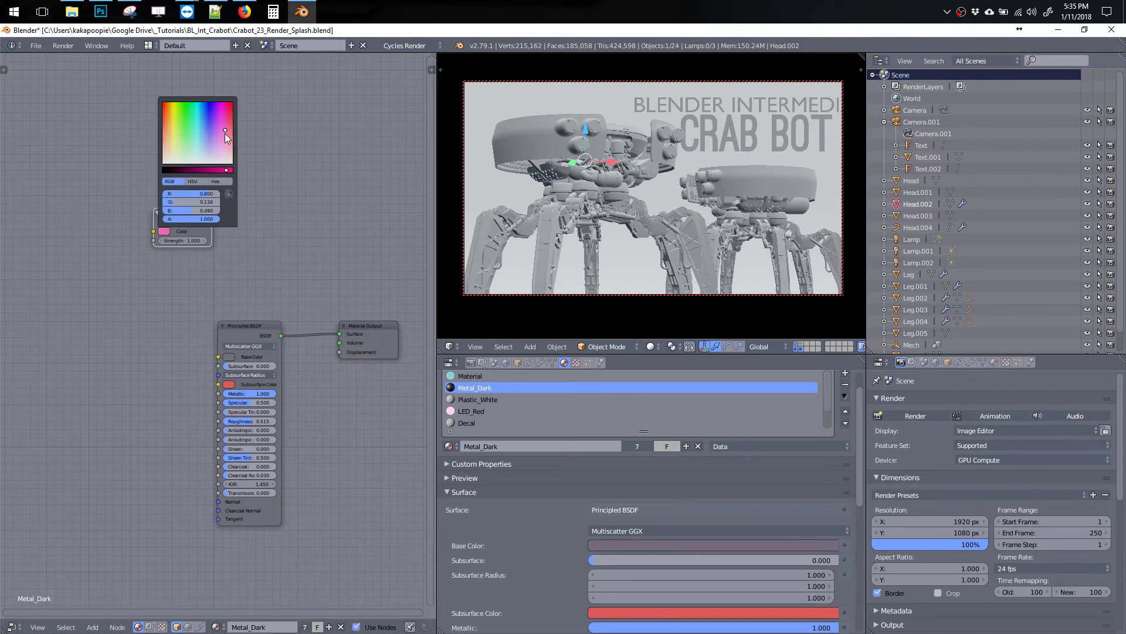
left_click_drag(213, 224, 339, 334)
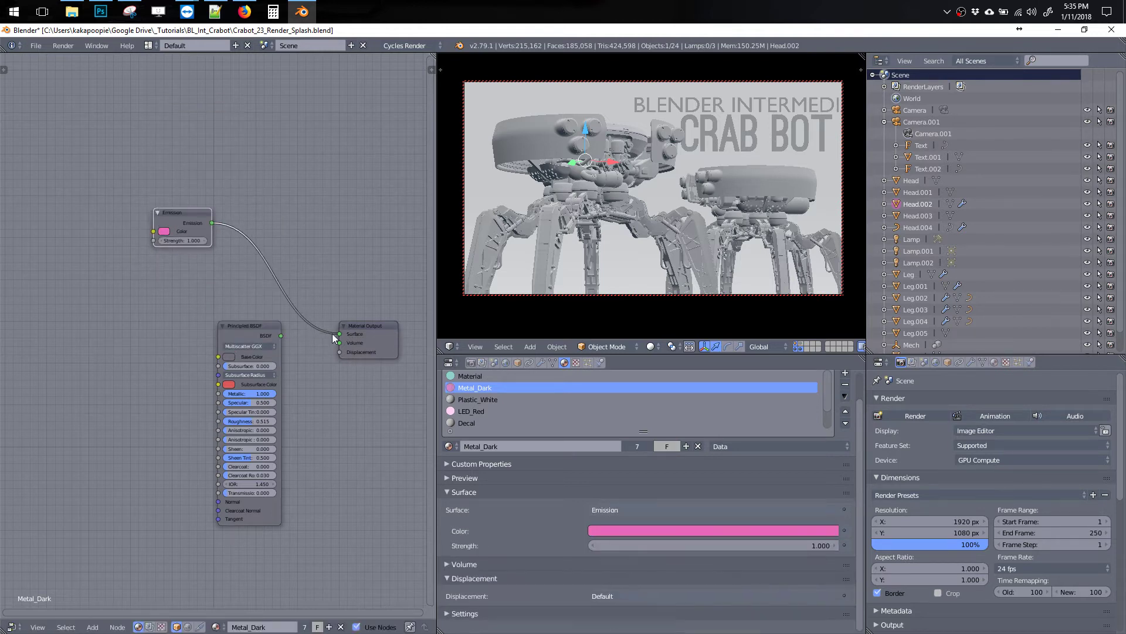
- Add an Emission node to the Plastic_White material and connect it to the Material Output's Surface
left_click(457, 399)
key("shift+a")
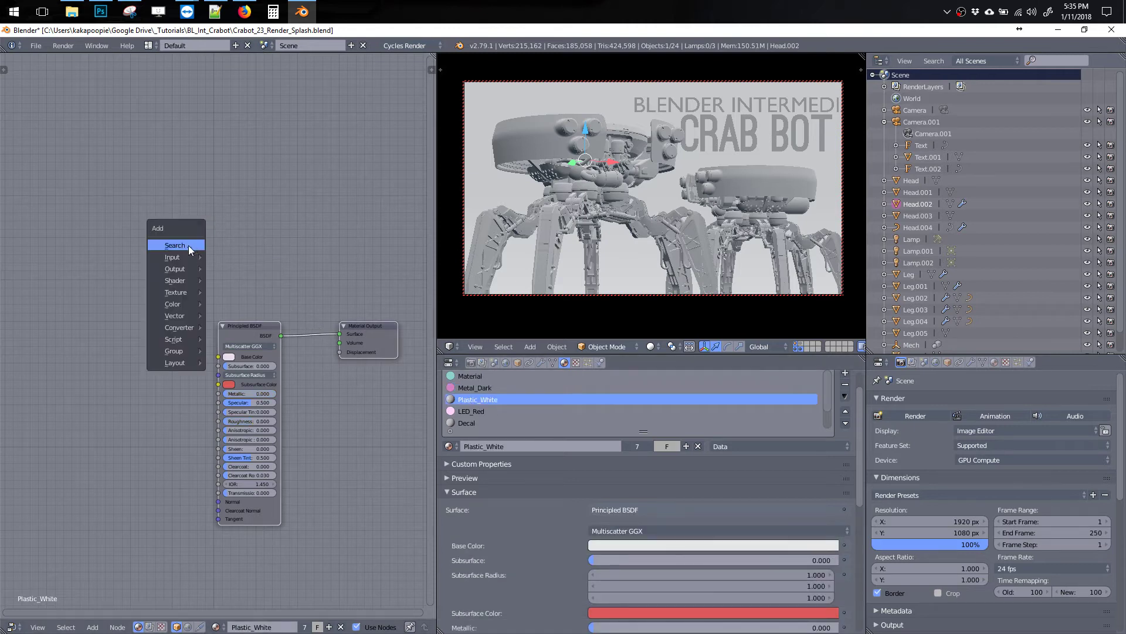
left_click(189, 246)
type("emi")
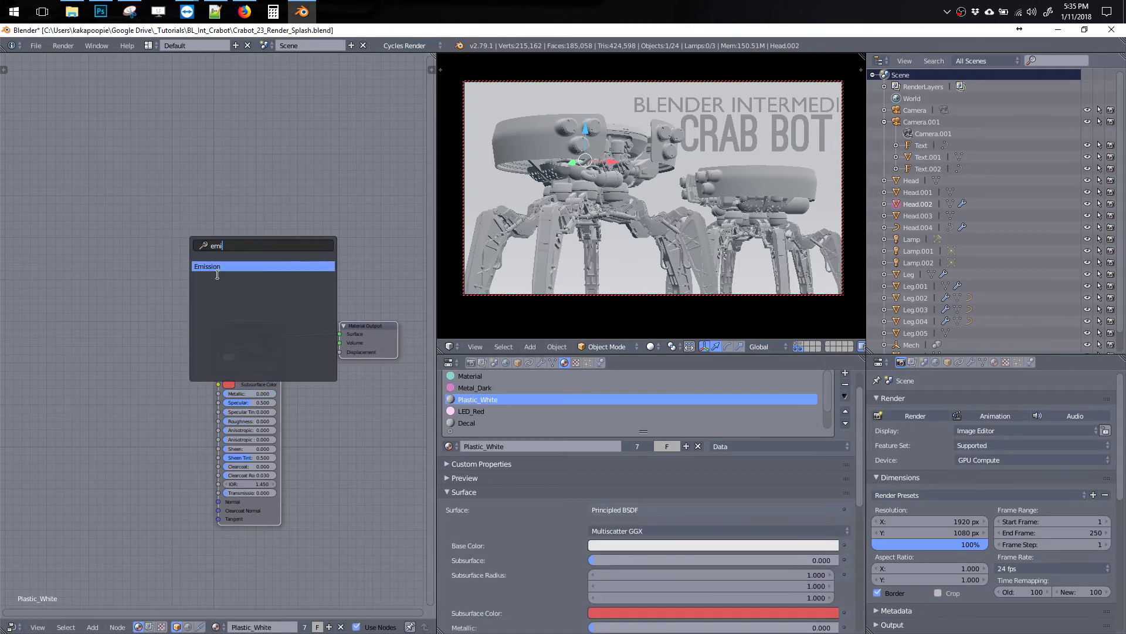
left_click(219, 267)
left_click(163, 220)
left_click_drag(224, 239, 339, 334)
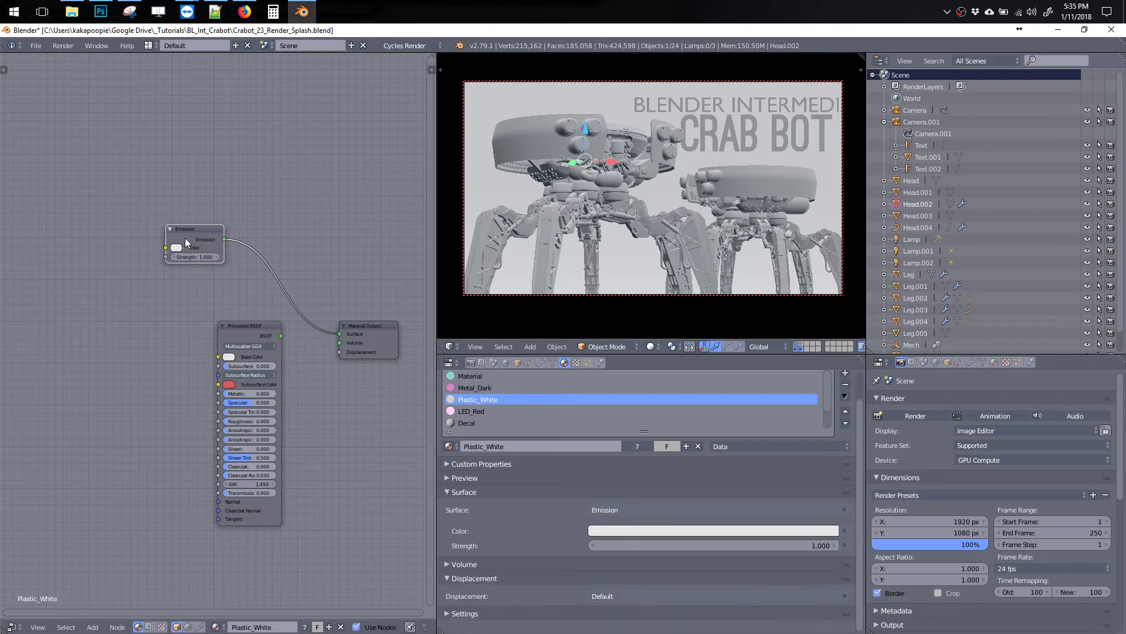
- Try purple for Plastic_White's Emission color, then set it to light green
left_click(175, 249)
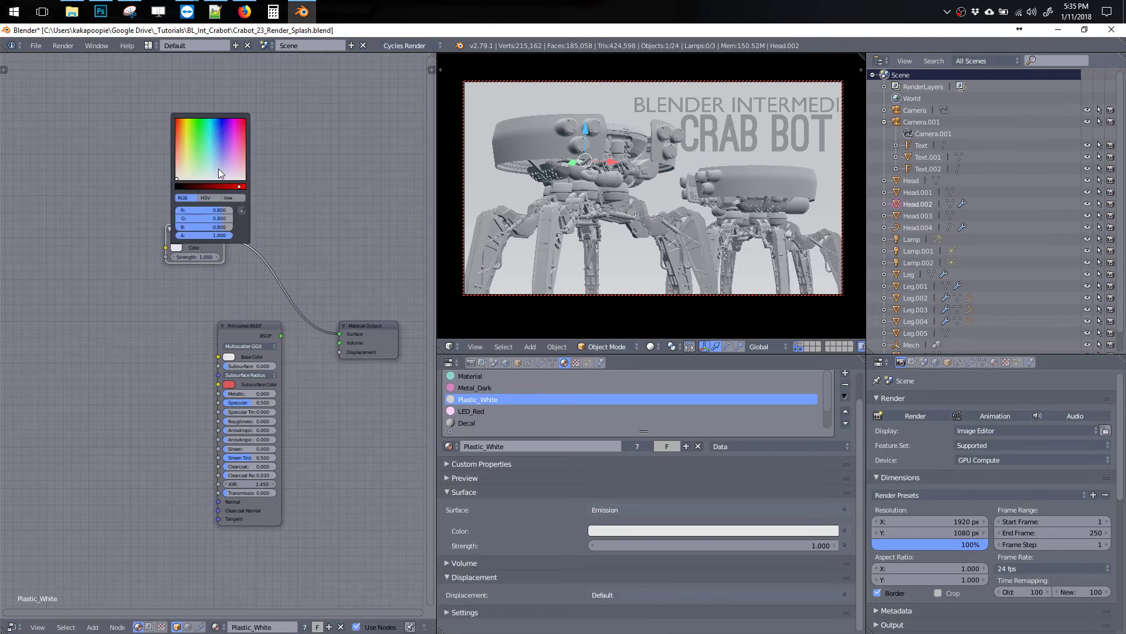
left_click_drag(219, 168, 233, 149)
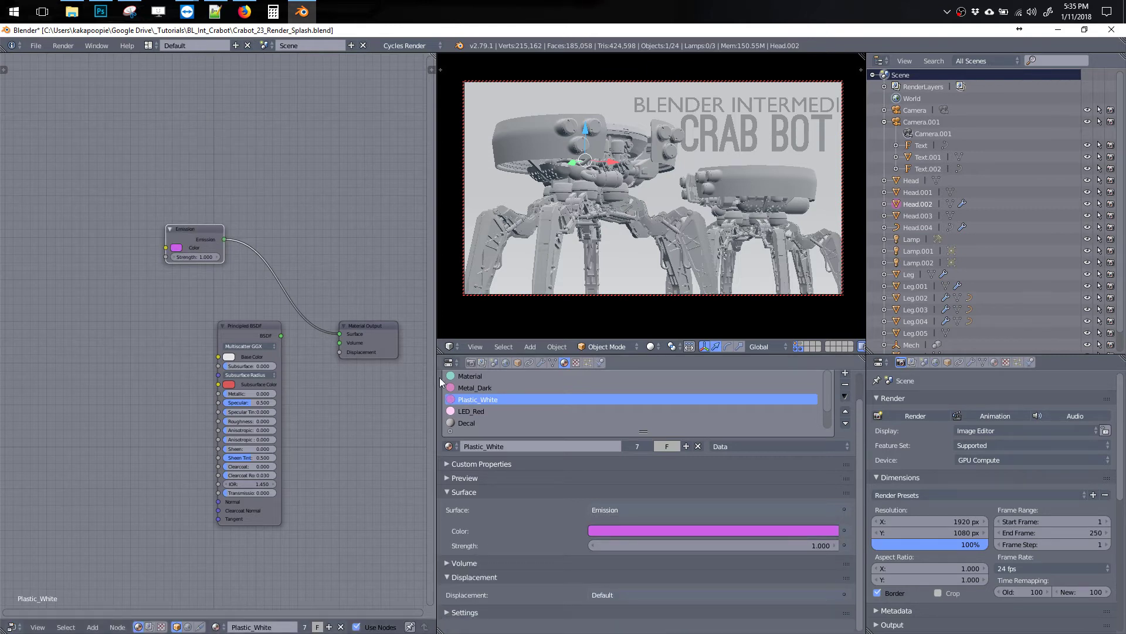
left_click(175, 248)
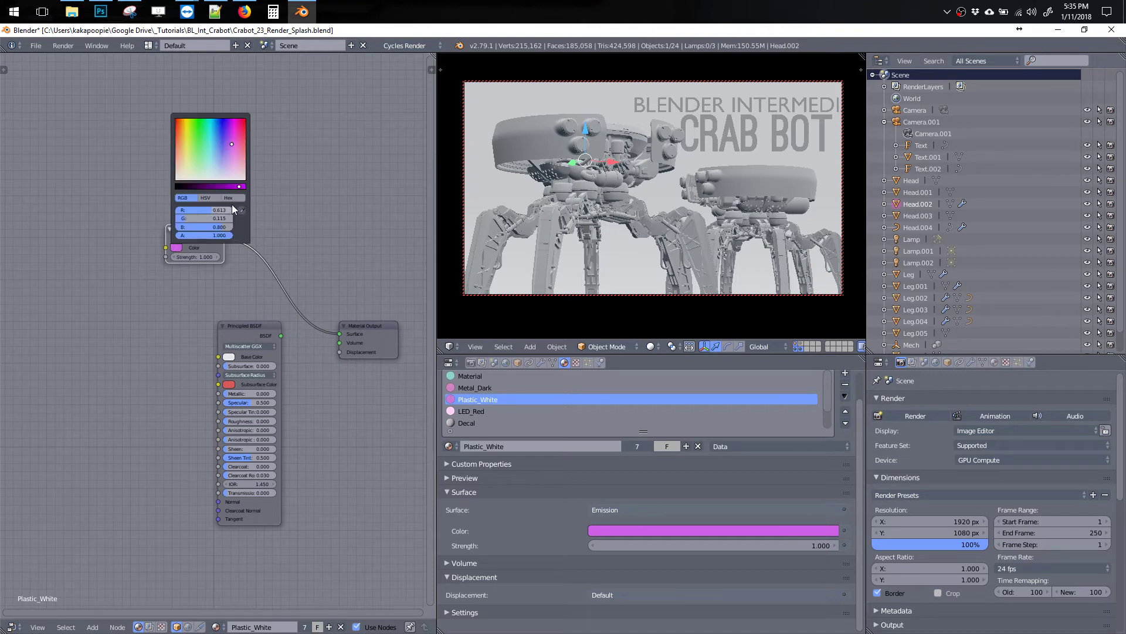
mouse_move(194, 170)
left_mouse_down()
mouse_move(183, 160)
mouse_move(202, 150)
left_mouse_up()
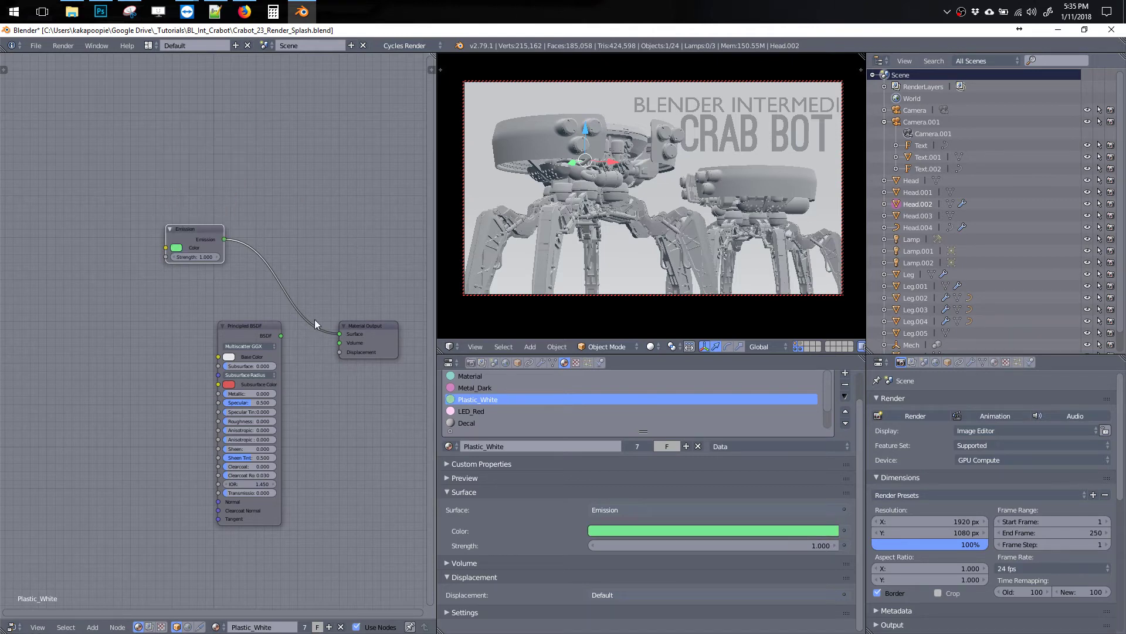
- Render a still, clear the Clown material override from the render layer and return to the material nodes
left_click(912, 415)
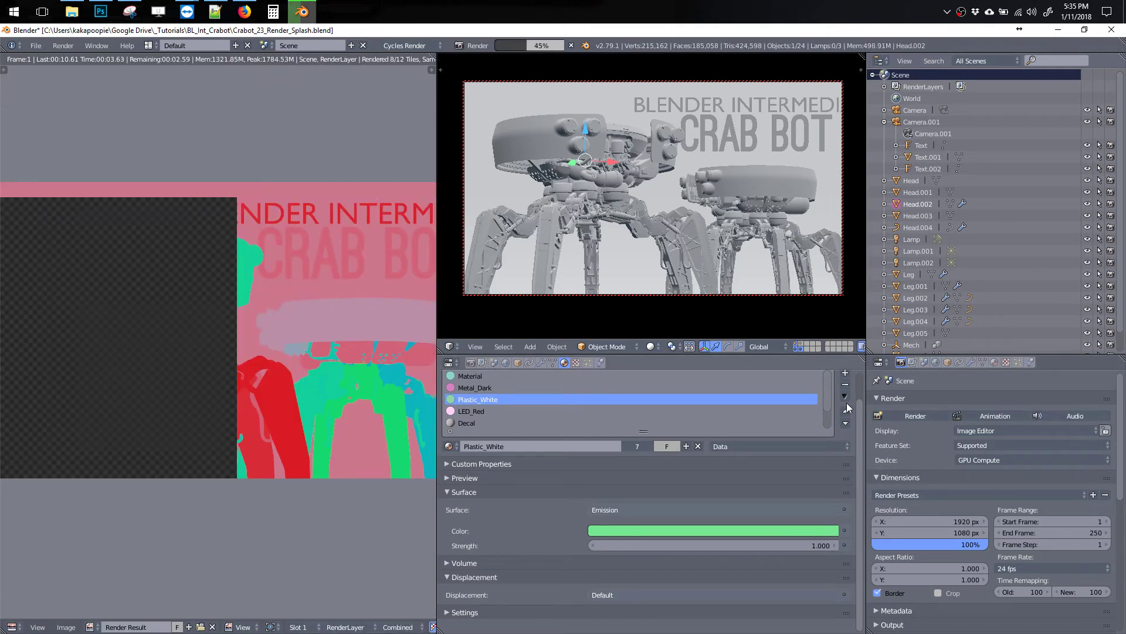
left_click(912, 362)
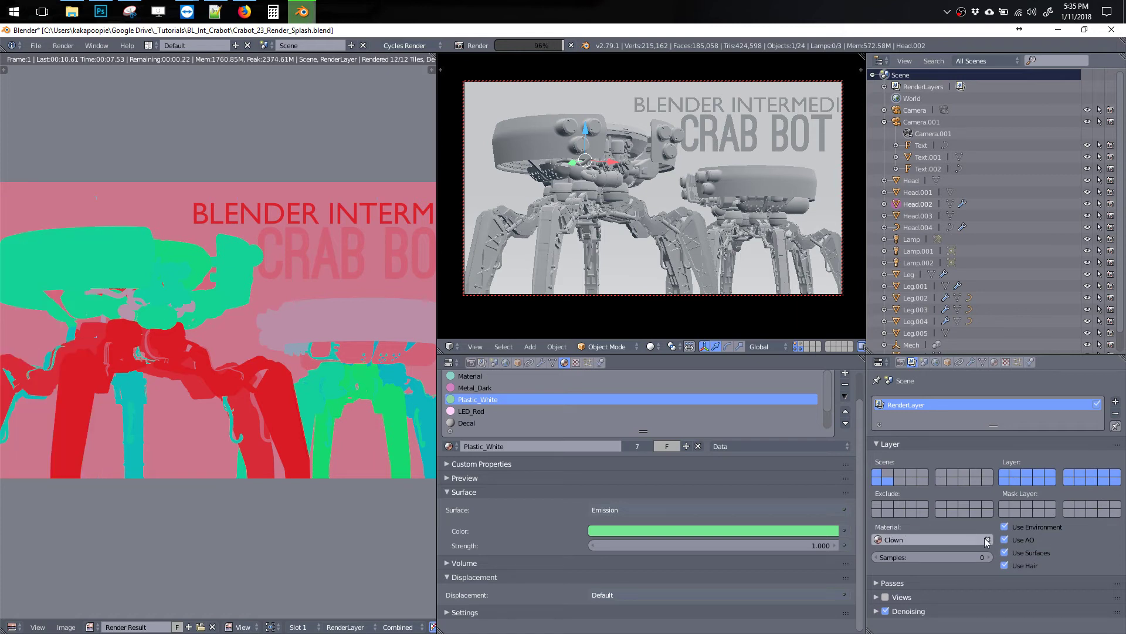
left_click(902, 363)
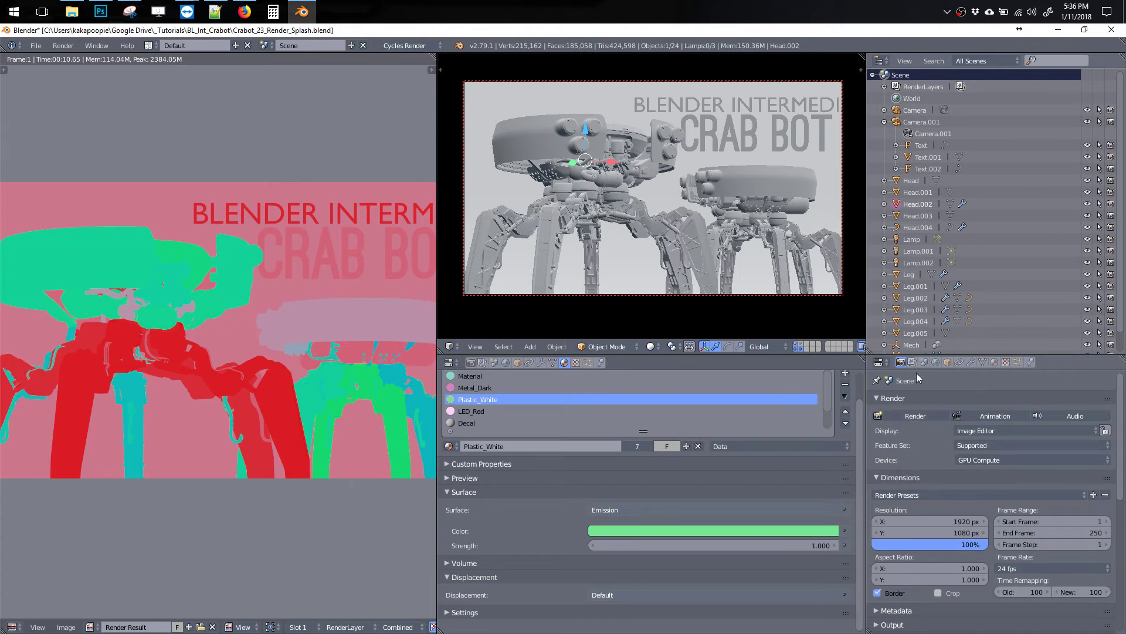
key("shift+F3")
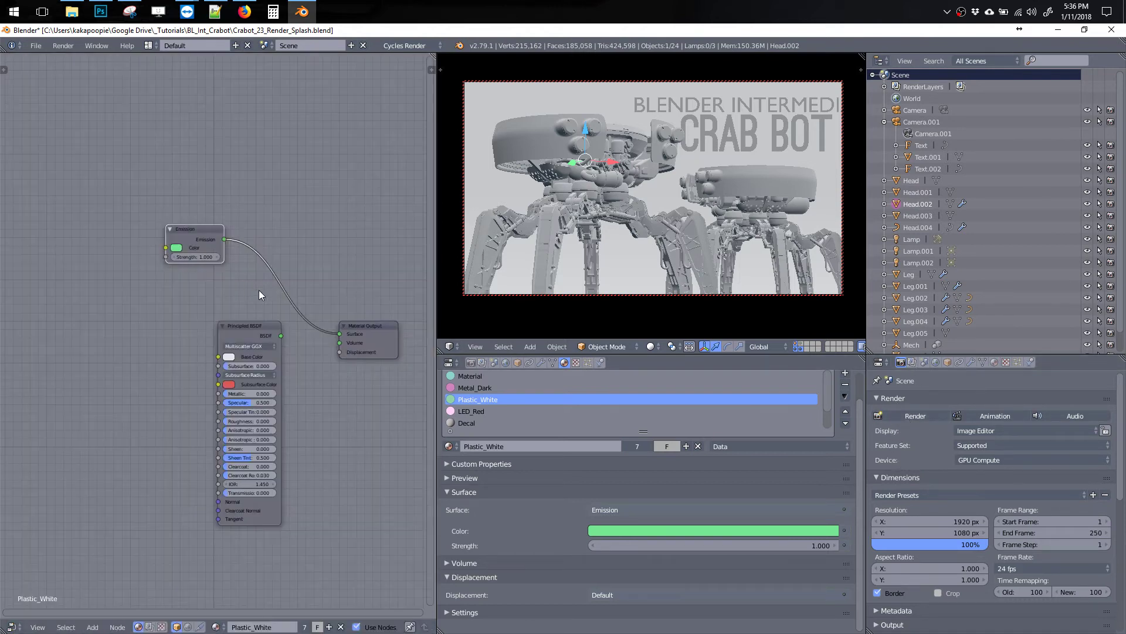
- Render a still to preview the flat per-material Emission colors without the override, then return to the Plastic_White nodes
left_click(907, 416)
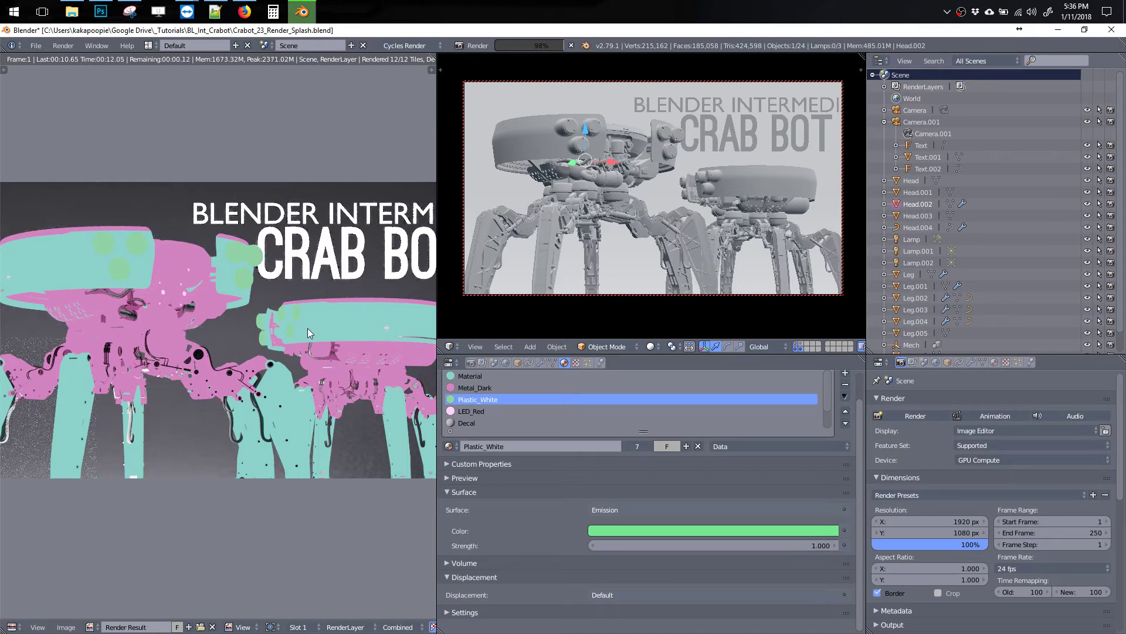
key("Escape")
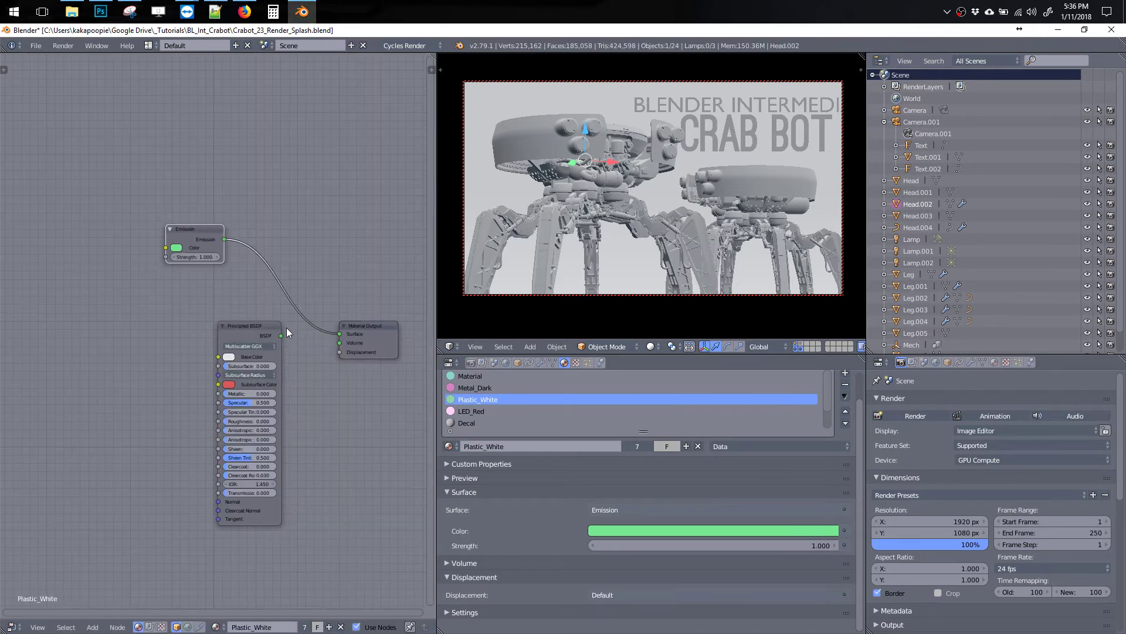
middle_click_drag(313, 323, 302, 322)
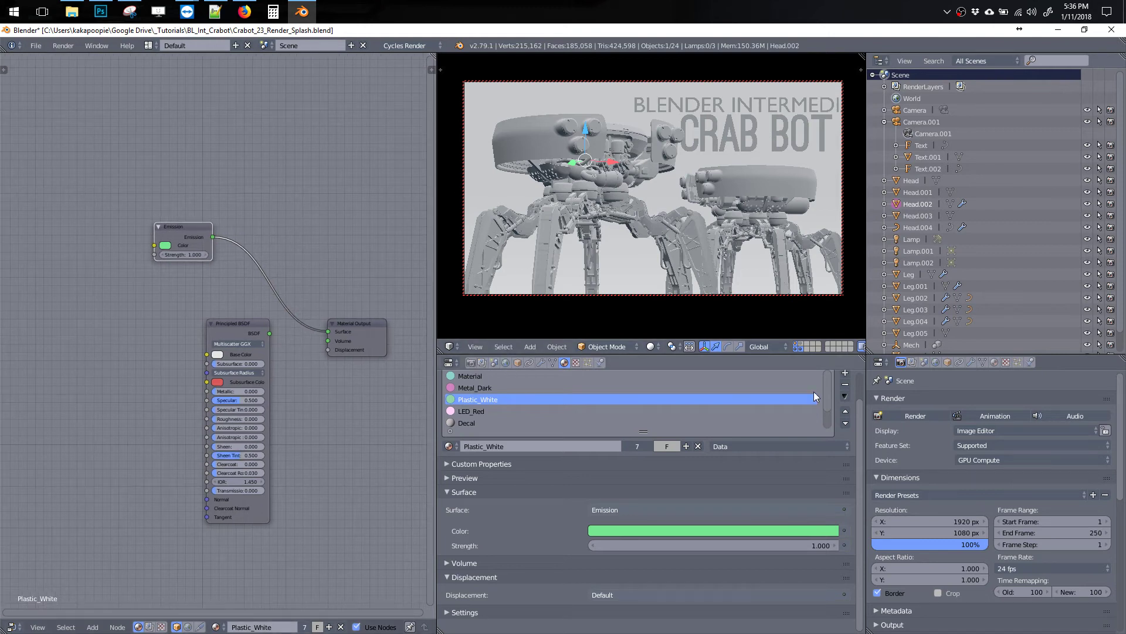
- Enable the Material Index pass for the render layer
left_click(912, 362)
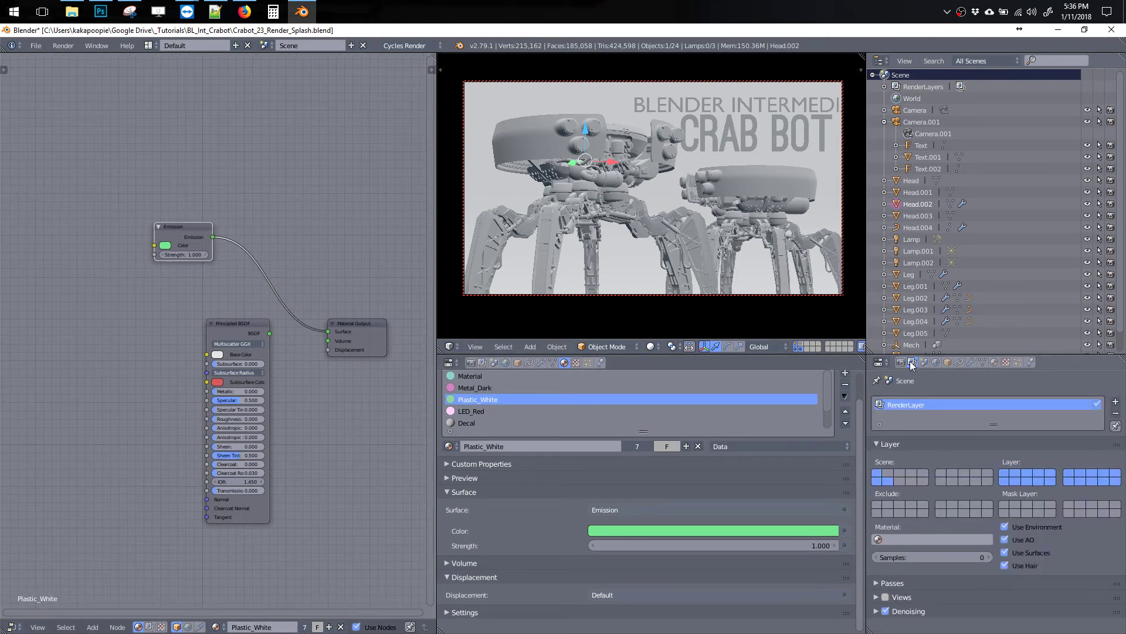
left_click(882, 584)
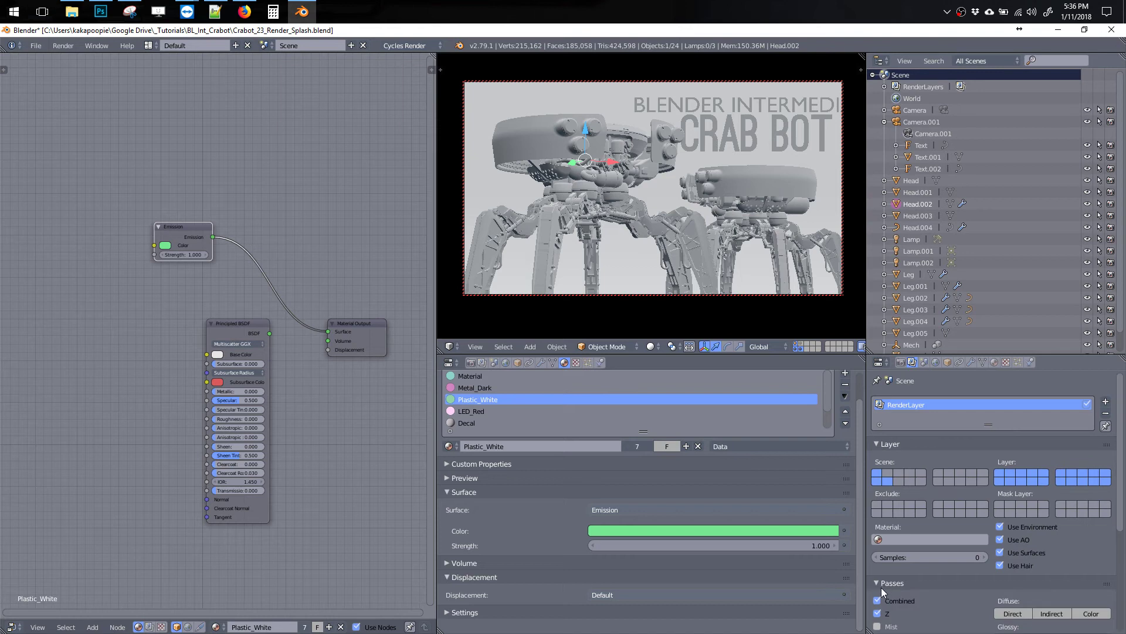
left_click_drag(1117, 461, 1125, 583)
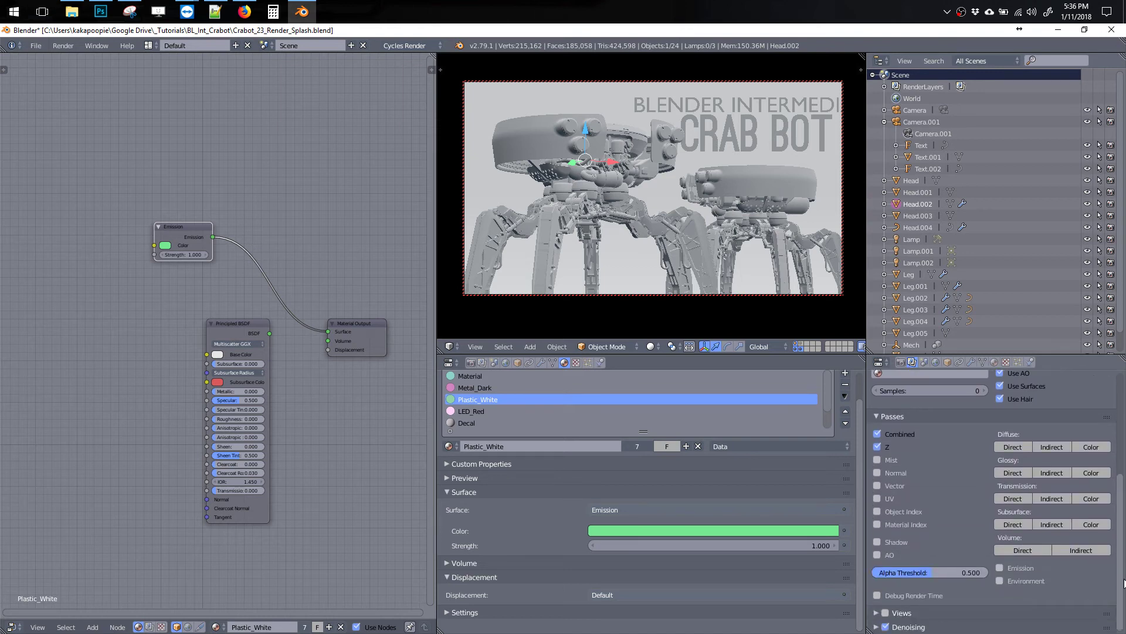
left_click(878, 525)
left_click_drag(1123, 565, 1119, 588)
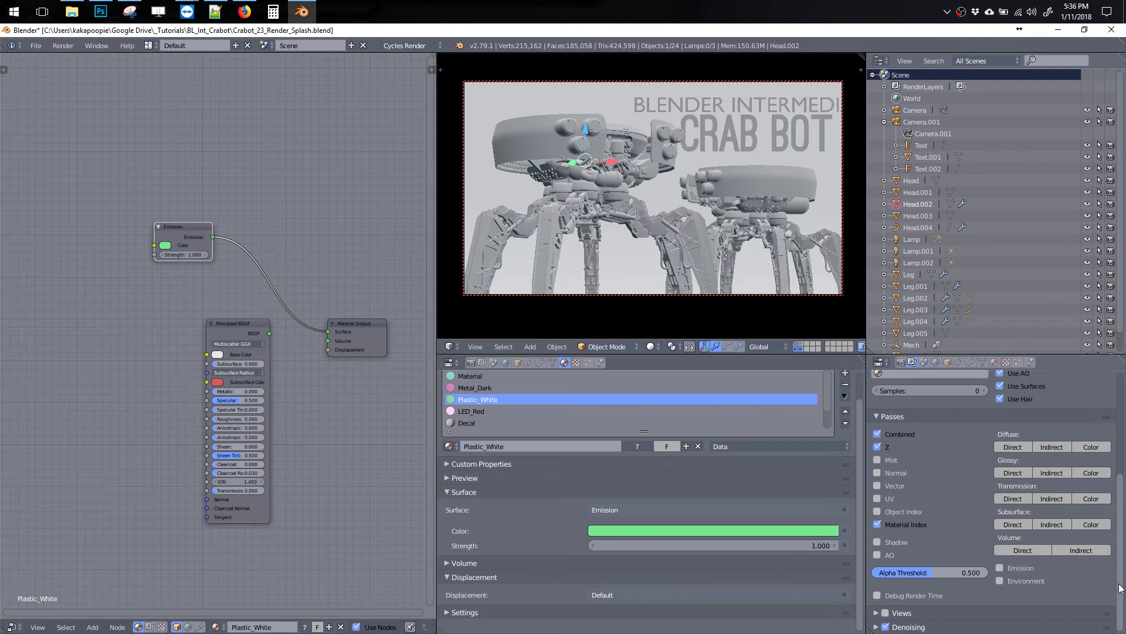
- Make Plastic_White the active material and expand its Settings section to show the Pass Index
left_click(485, 387)
left_click(479, 411)
left_click(477, 398)
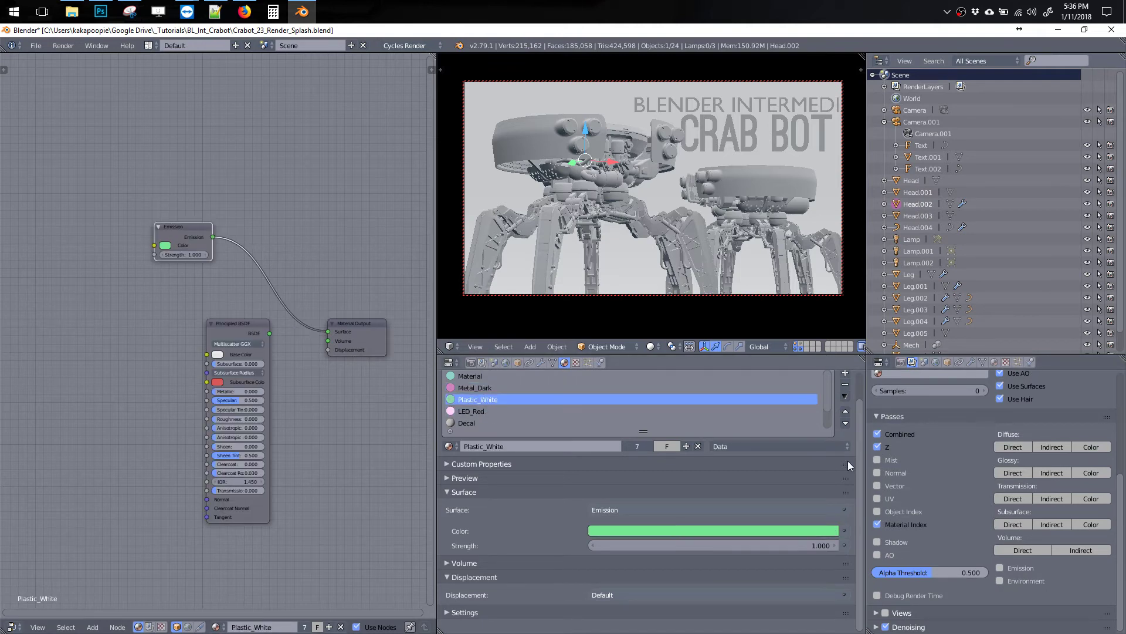
left_click(627, 612)
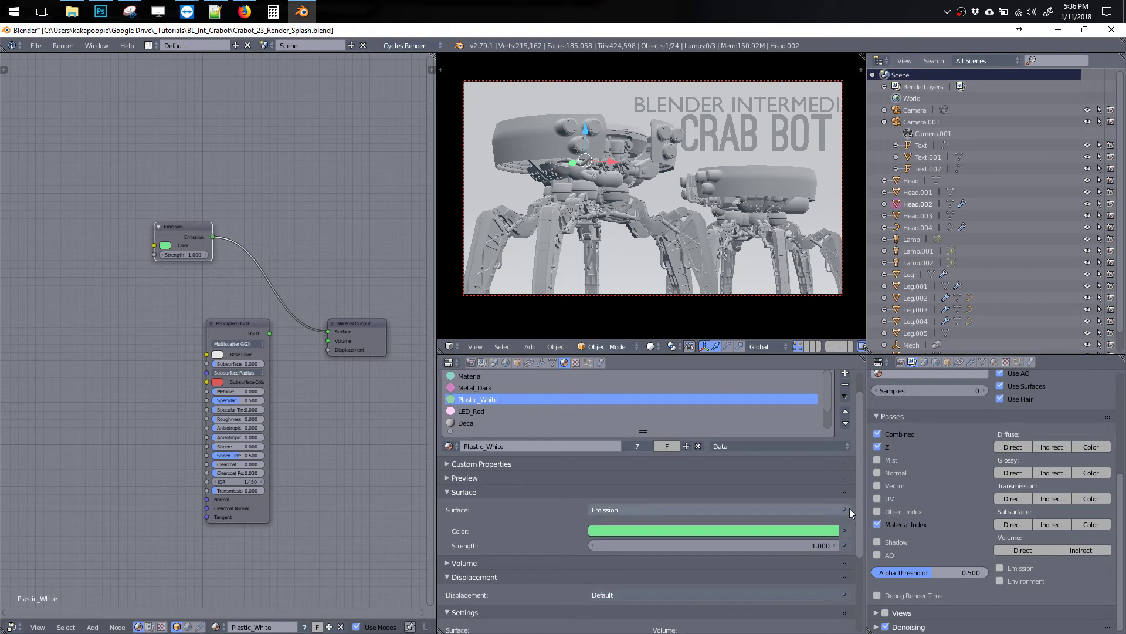
left_click_drag(860, 508, 861, 555)
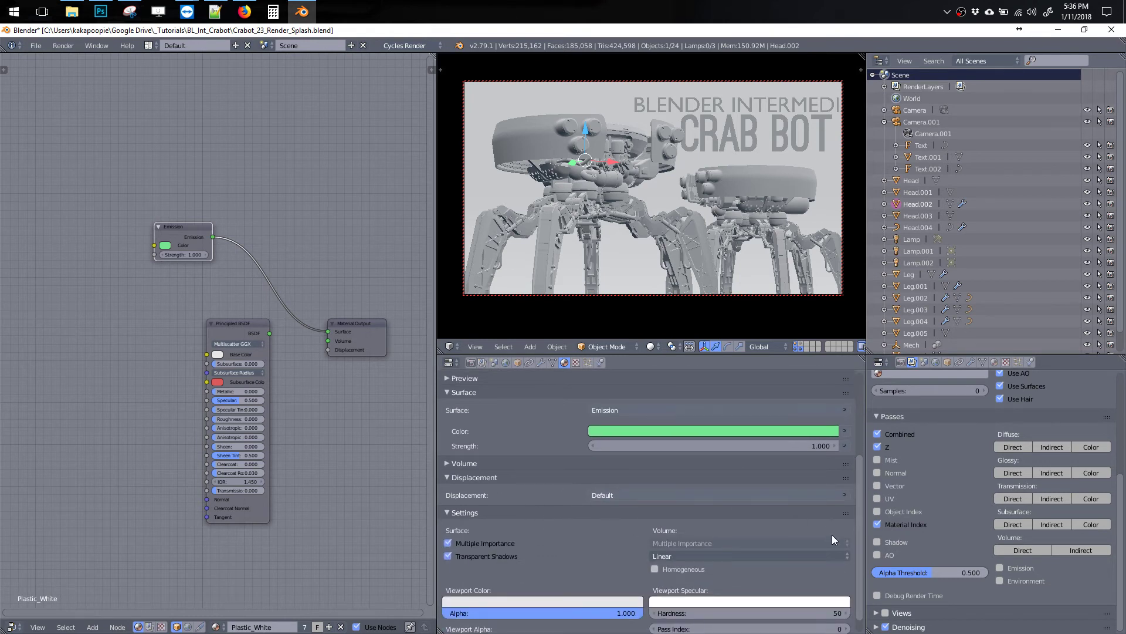
scroll(864, 541, "down", 1)
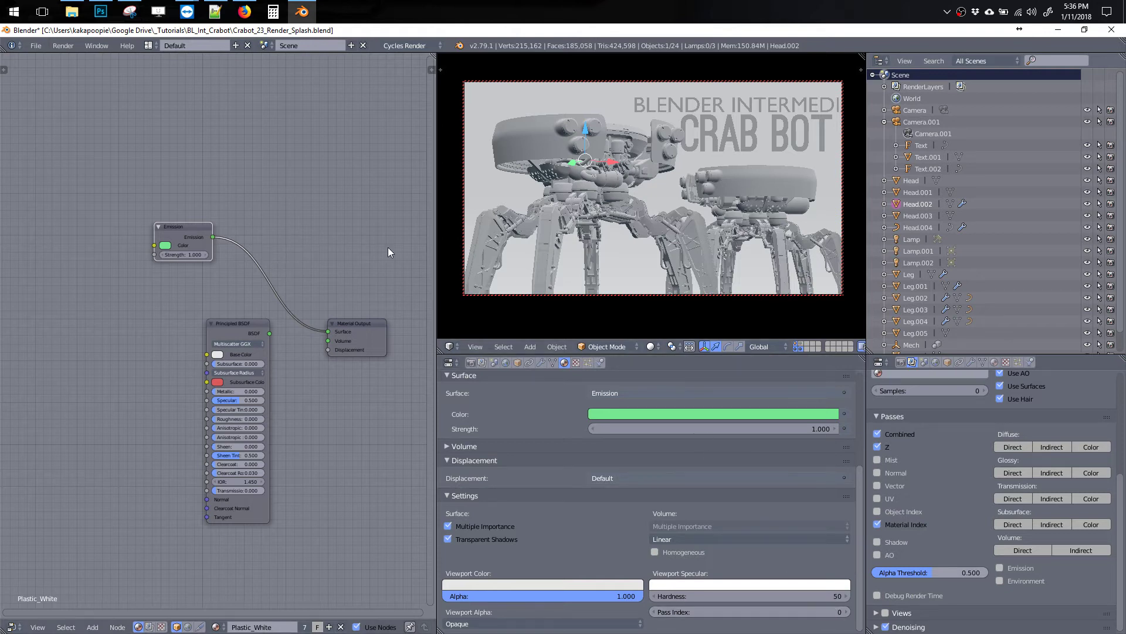
- Switch the active material to Metal_Dark and on to Material, and raise Material's Pass Index by one
key("alt+m")
left_click(540, 350)
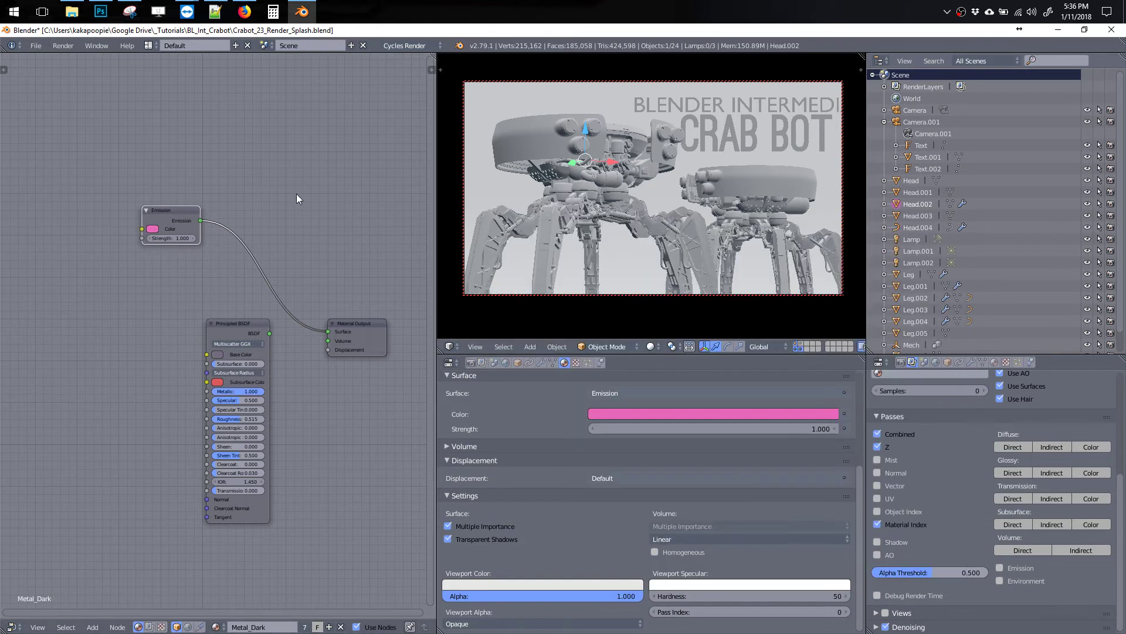
key("alt+m")
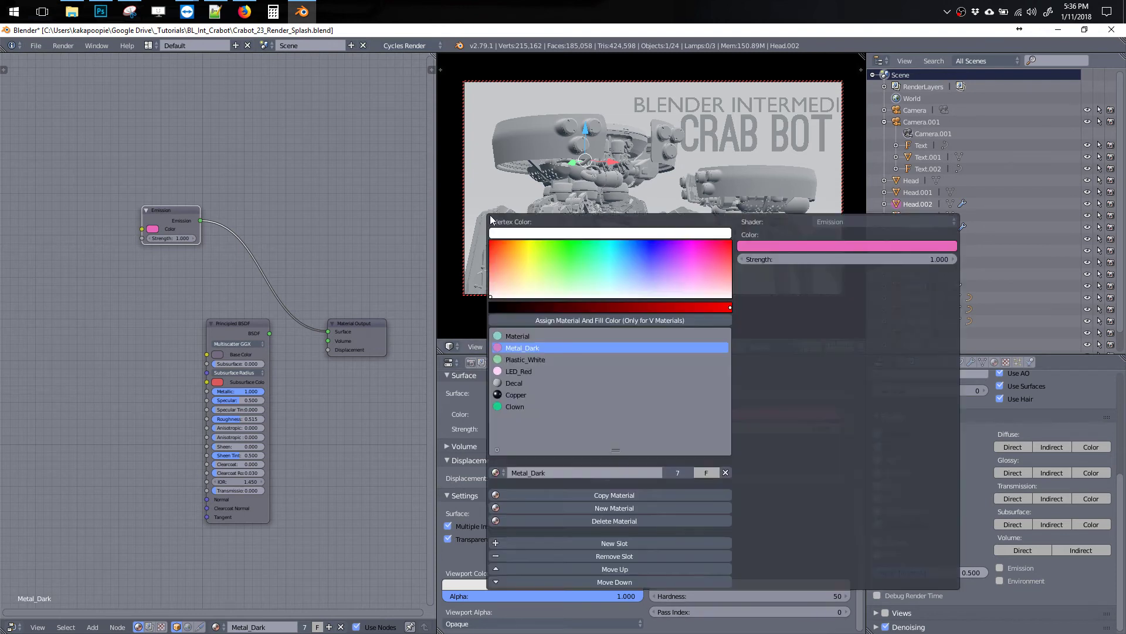
left_click(541, 336)
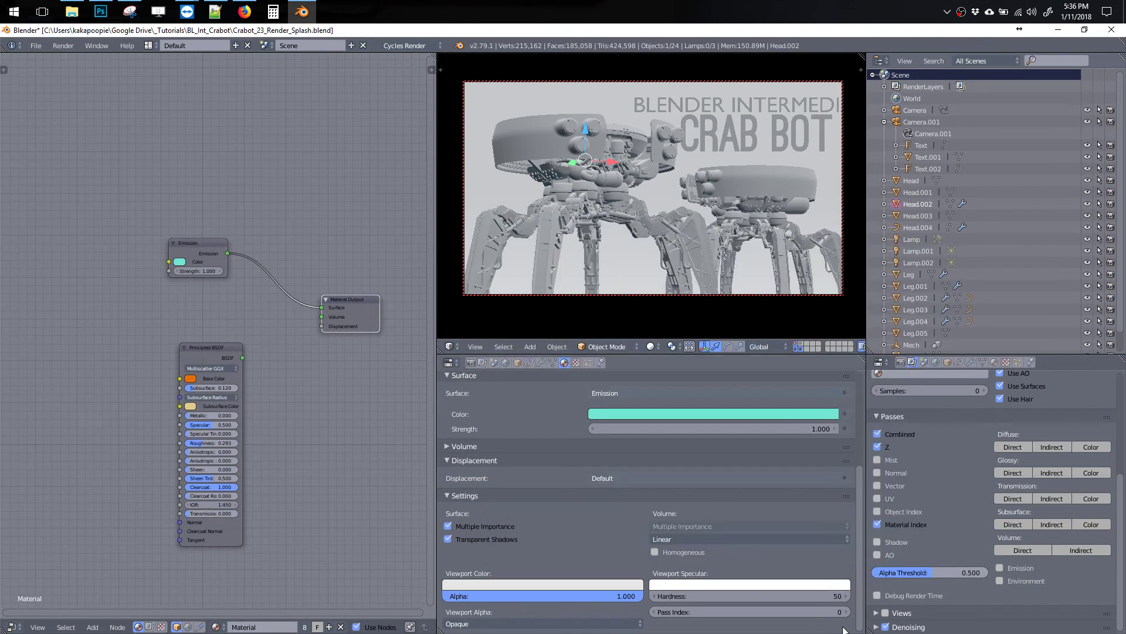
mouse_move(863, 509)
left_mouse_down()
mouse_move(858, 424)
mouse_move(858, 528)
left_mouse_up()
left_click(846, 611)
- Select the Metal_Dark material and raise its Pass Index by two
scroll(854, 581, "up", 5)
left_click(786, 417)
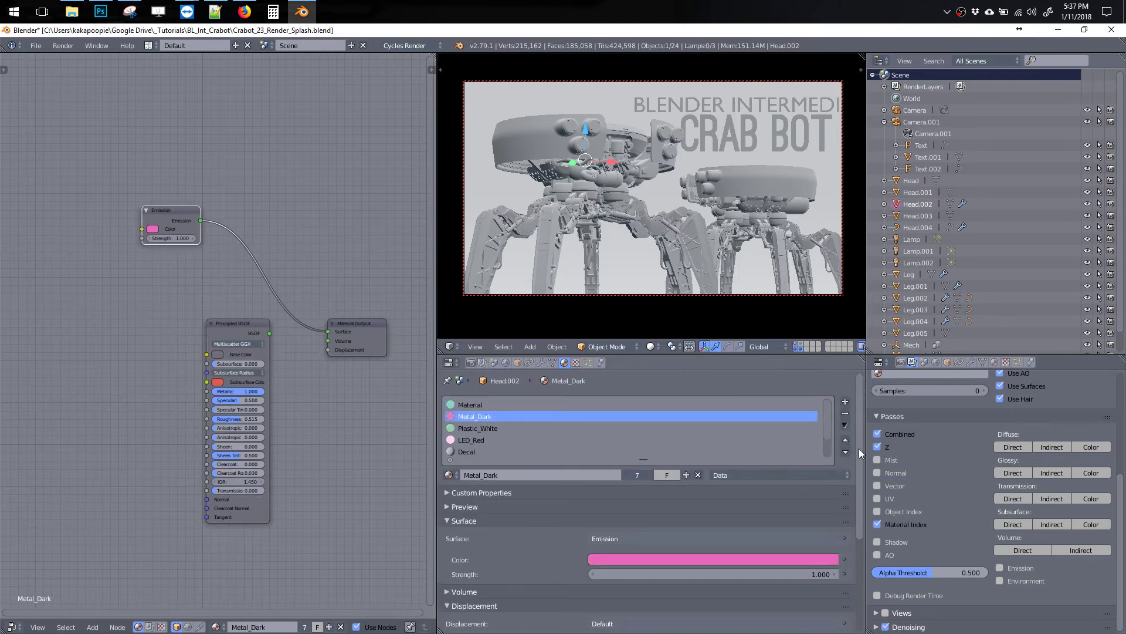
left_click_drag(859, 449, 858, 546)
double_click(847, 613)
left_click_drag(859, 592, 853, 528)
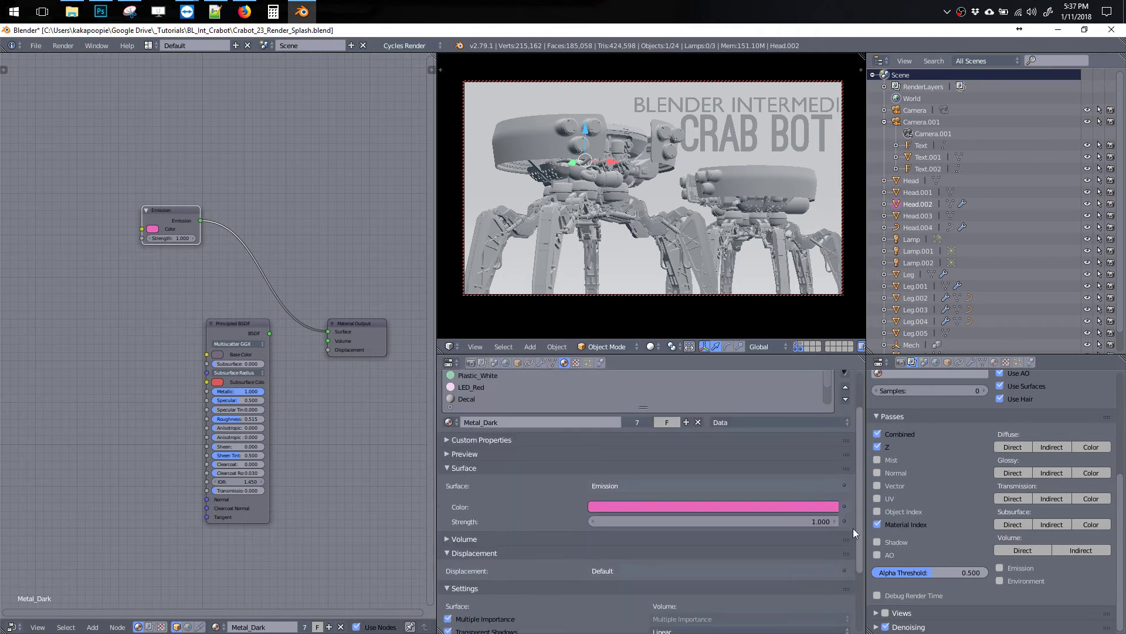
- Select the Plastic_White material and bring its Pass Index setting into view
scroll(853, 528, "up", 2)
left_click(684, 428)
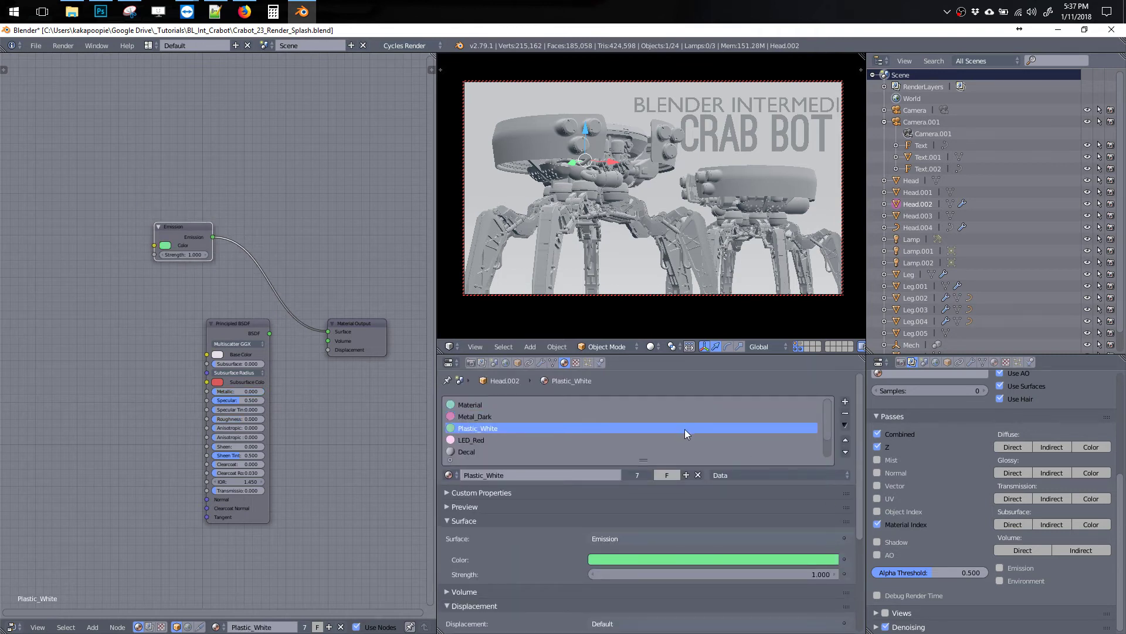
scroll(856, 558, "down", 5)
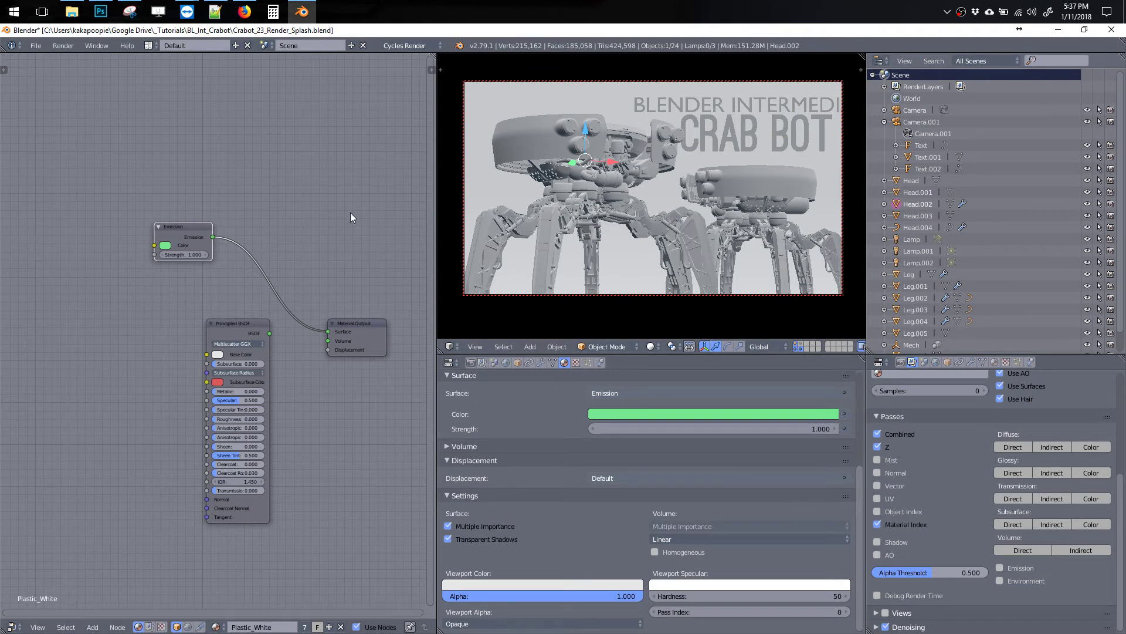
- Switch to Notepad++ to look at the material loop script in the new 1 file, and return to Blender
left_click(211, 11)
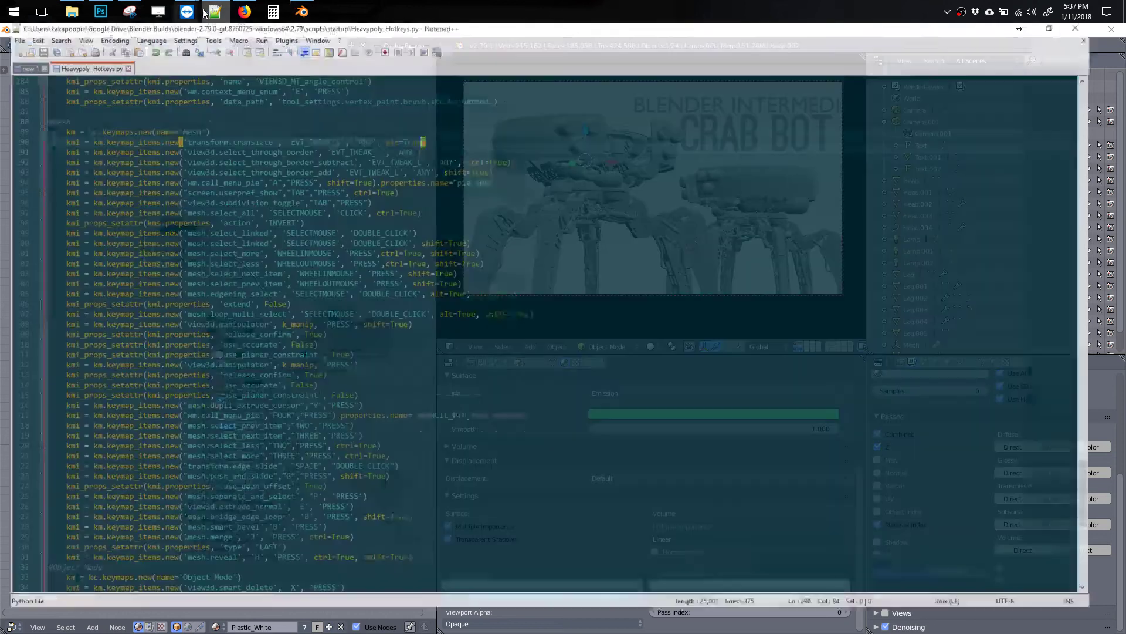
left_click(21, 72)
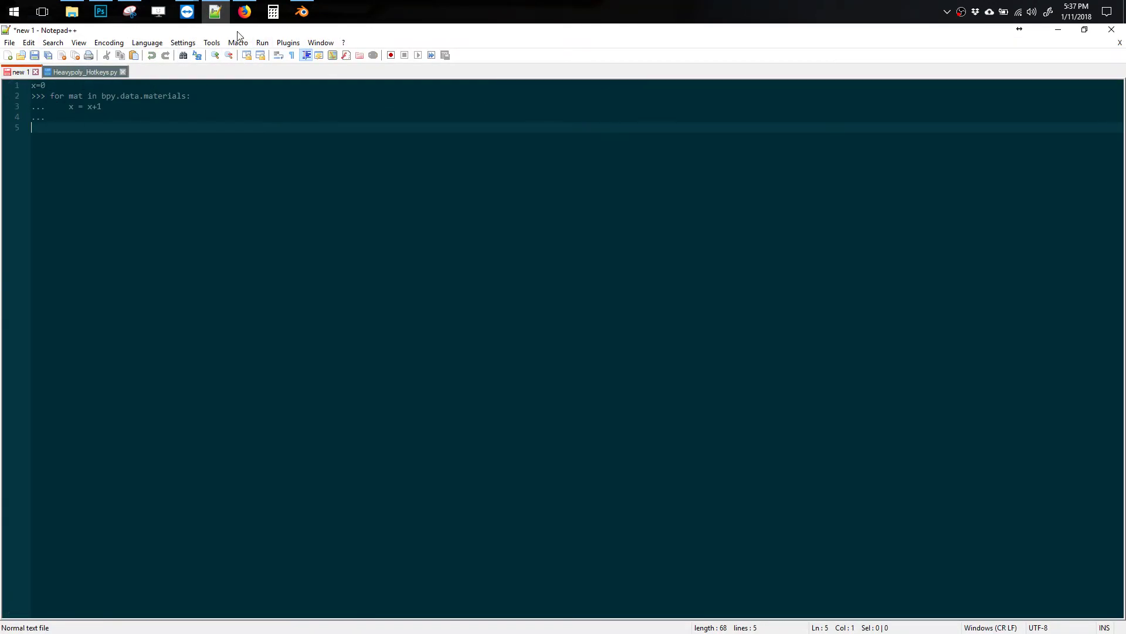
left_click(300, 13)
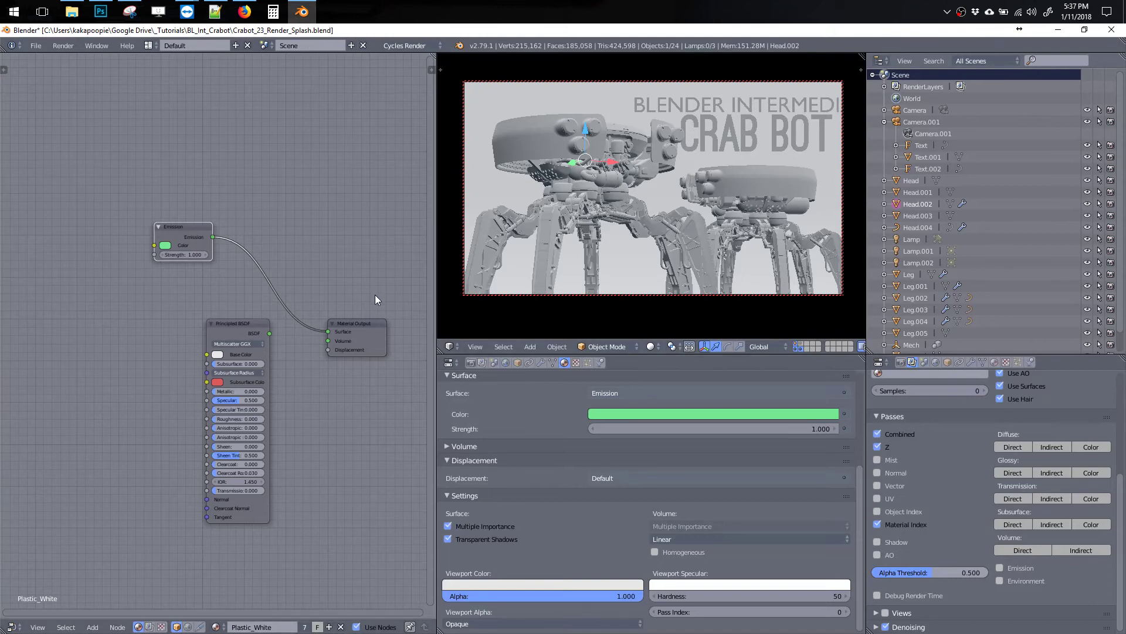
- Change the node editor area to a Python Console and enter the script's first line, x=0, from Notepad++
left_click(12, 627)
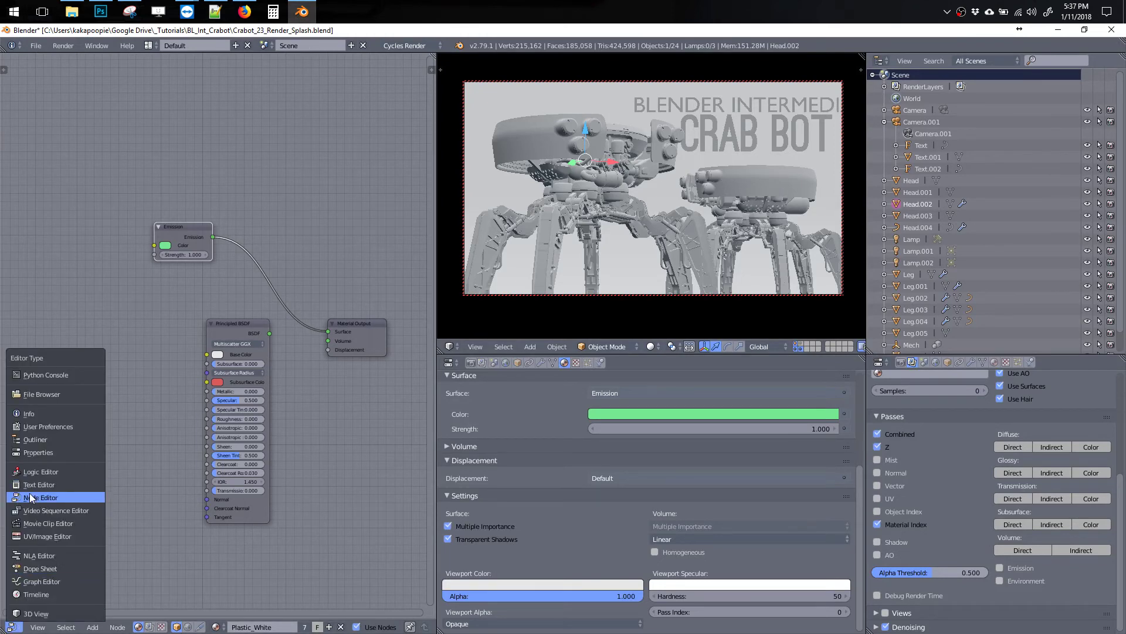
left_click(33, 376)
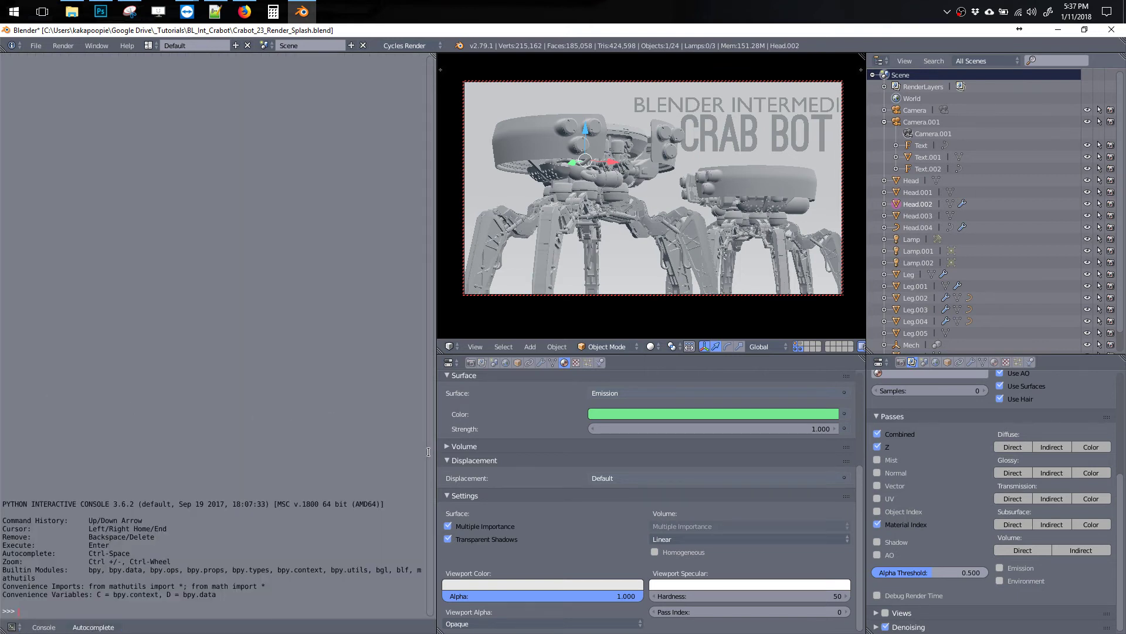
left_click(215, 11)
left_click_drag(47, 85, 32, 86)
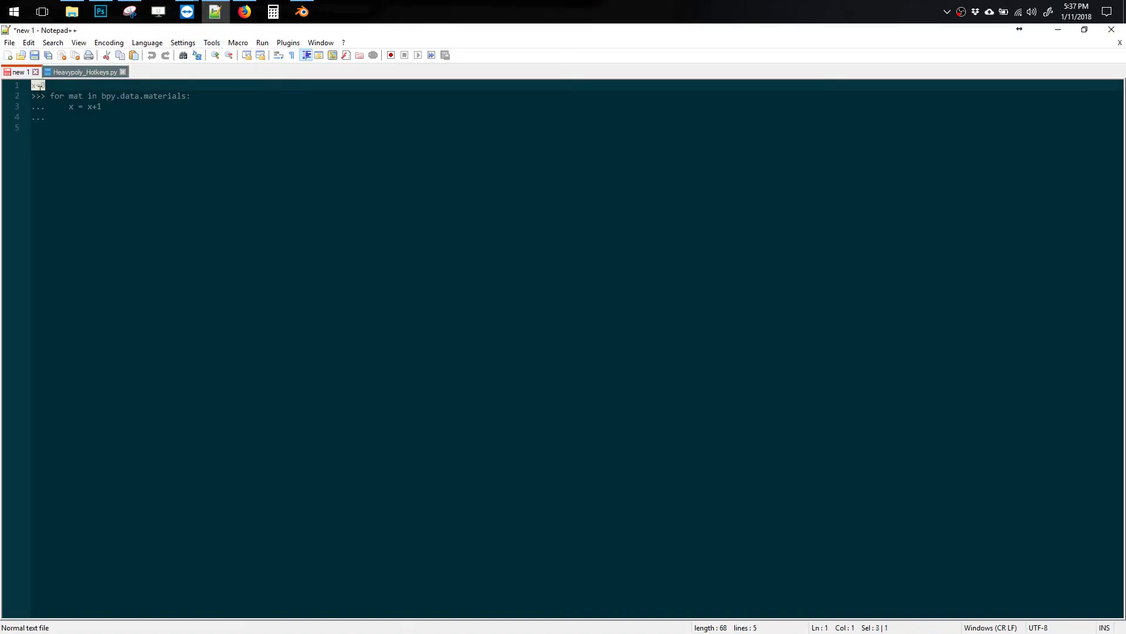
left_click(214, 10)
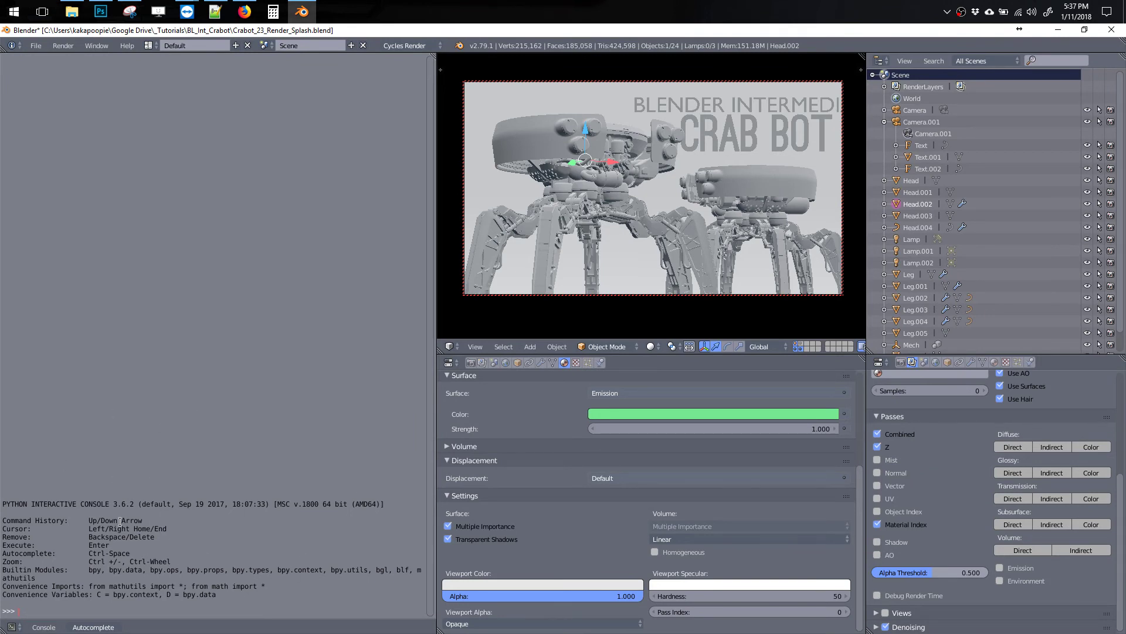
type("x=0")
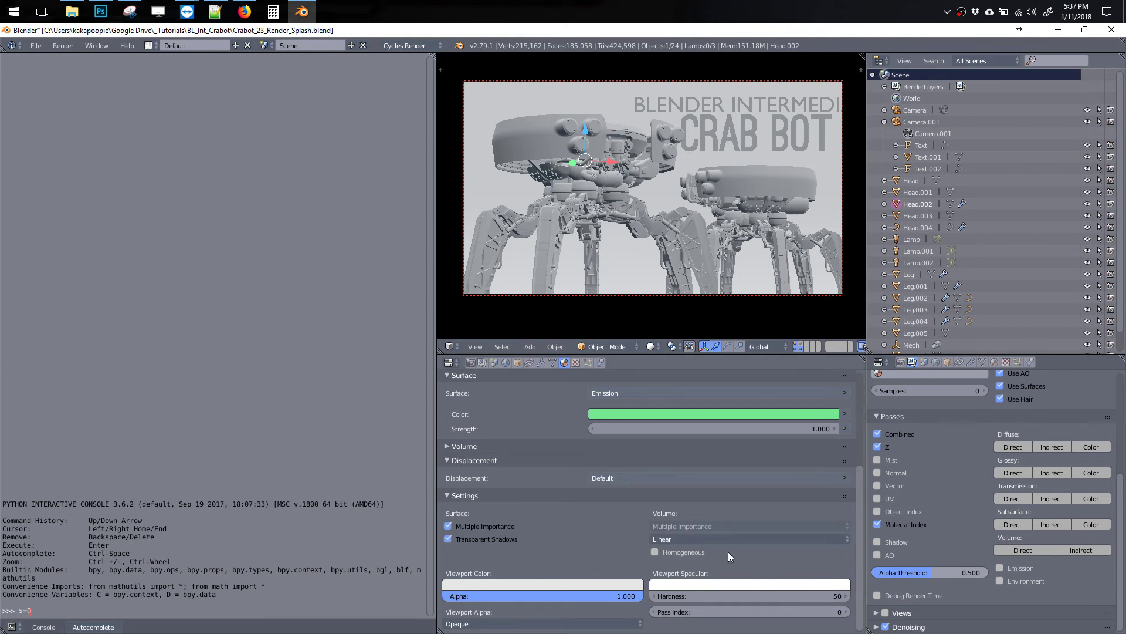
- Review Plastic_White's material settings, retype the 0 in the console line and execute x=0
left_click_drag(860, 559, 852, 442)
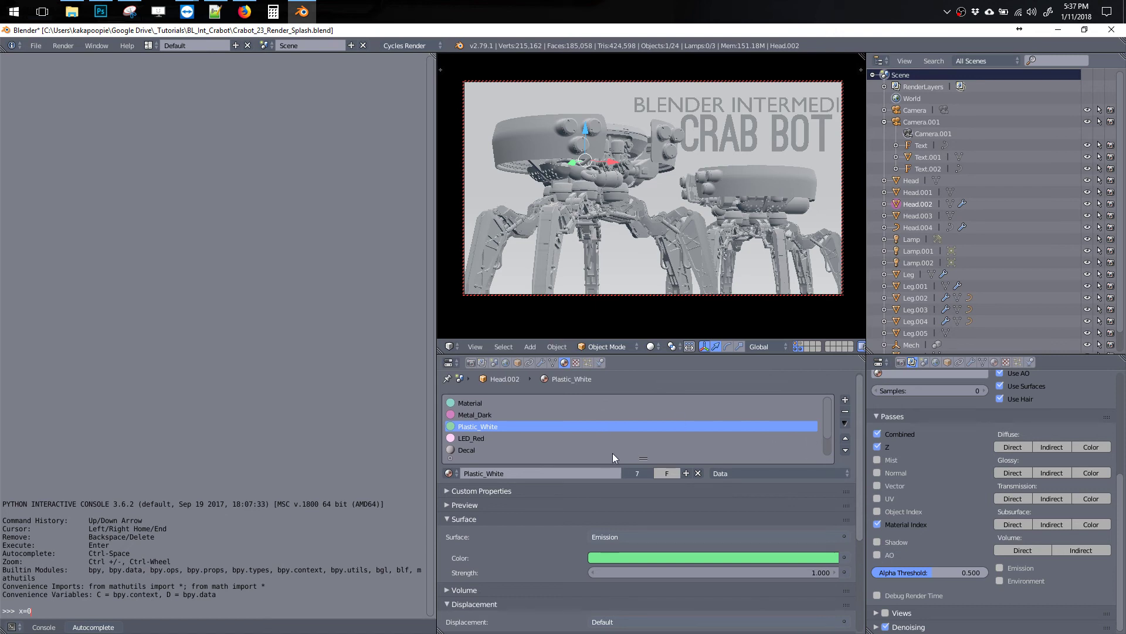
left_click_drag(857, 460, 859, 601)
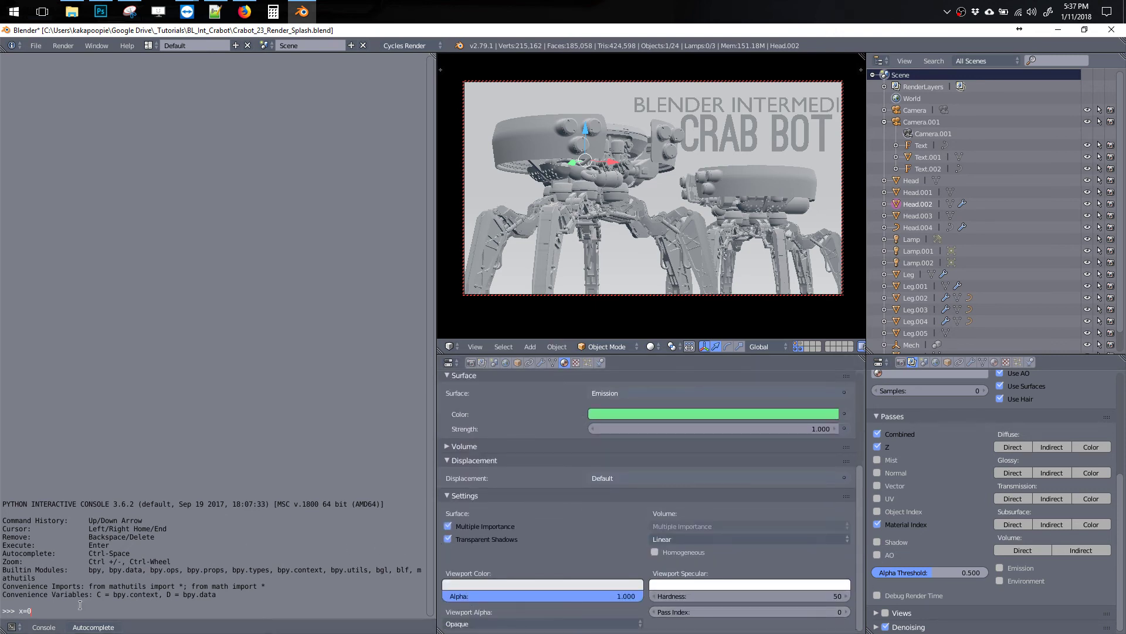
key("BackSpace")
type("0")
key("Return")
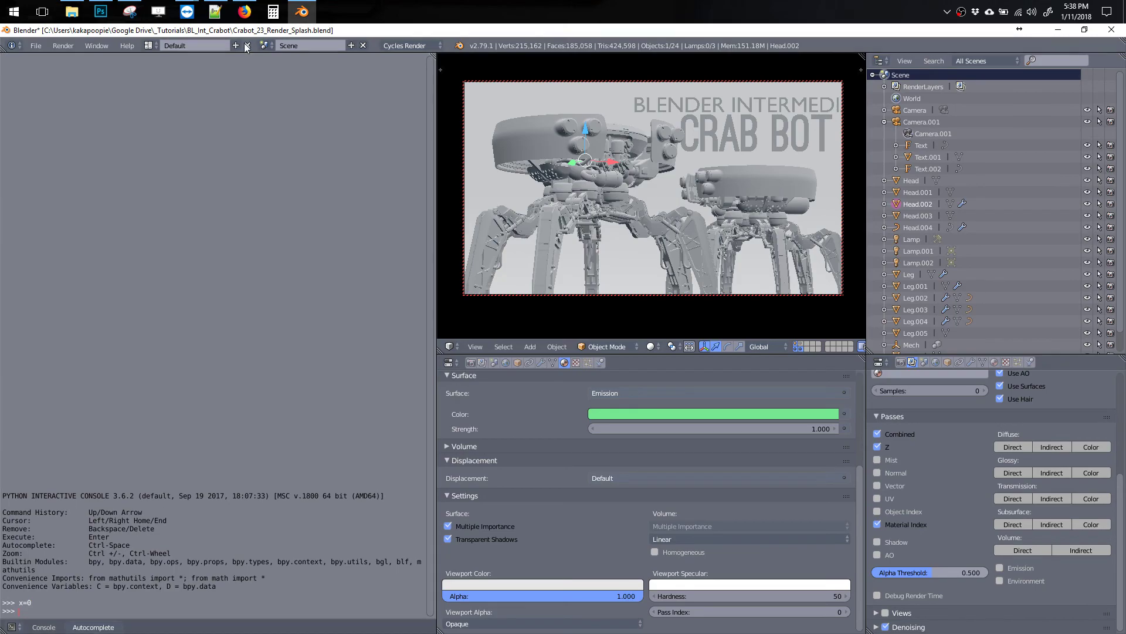
- Copy the line "for mat in bpy.data.materials:" from Notepad++ and enter it in Blender's Python Console
left_click(215, 12)
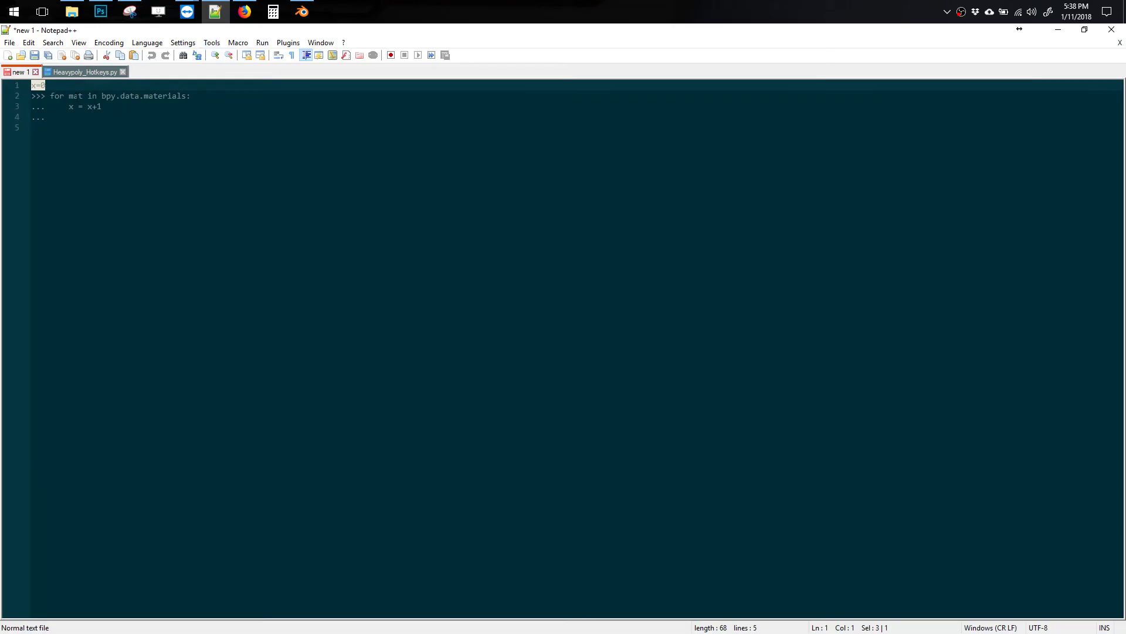
left_click_drag(52, 95, 189, 98)
key("ctrl+c")
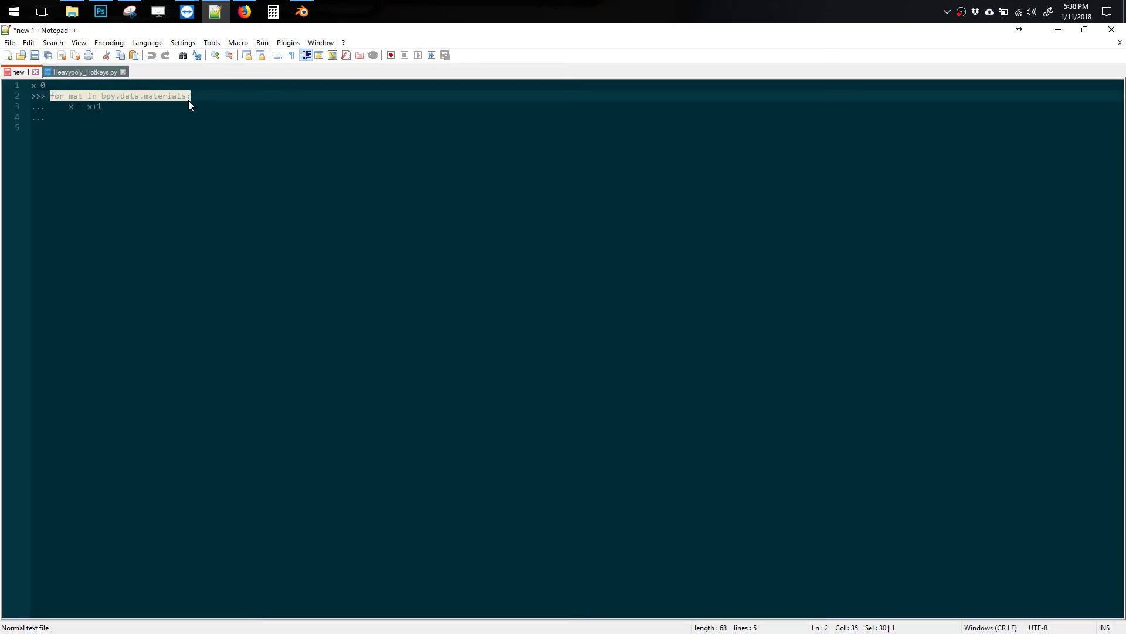
left_click(302, 11)
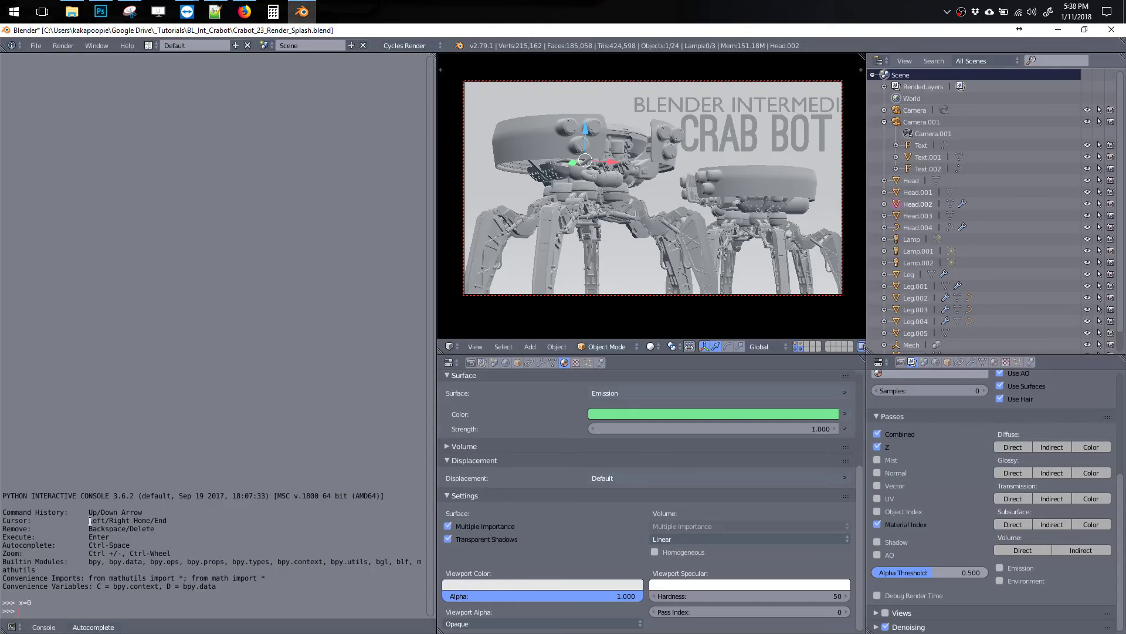
key("ctrl+v")
left_click_drag(18, 611, 162, 613)
key("Return")
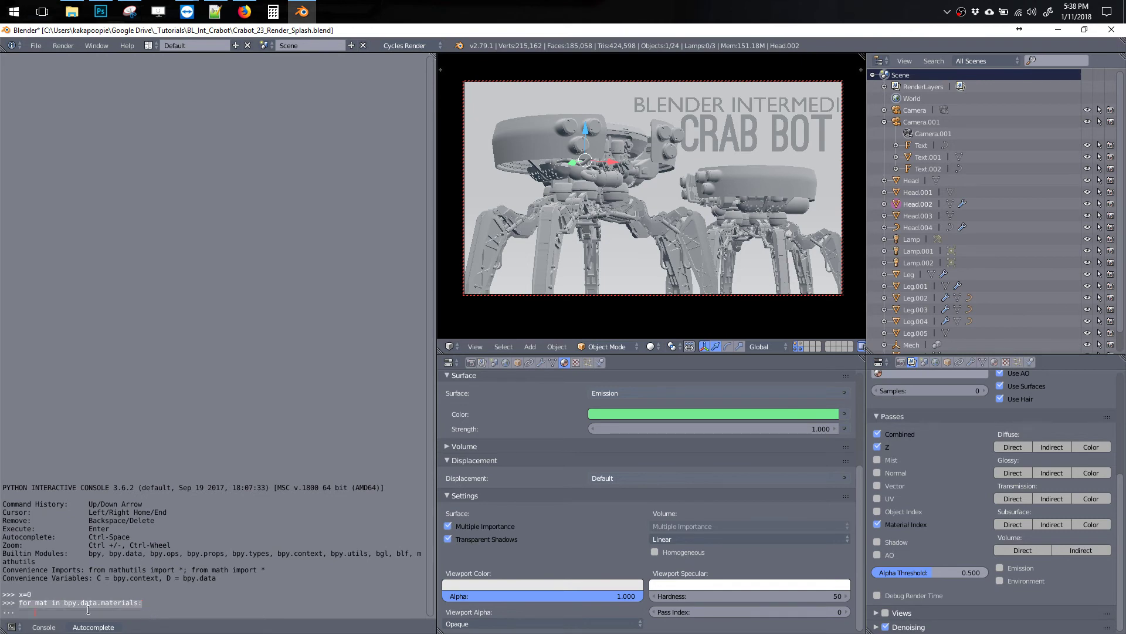
left_click(39, 615)
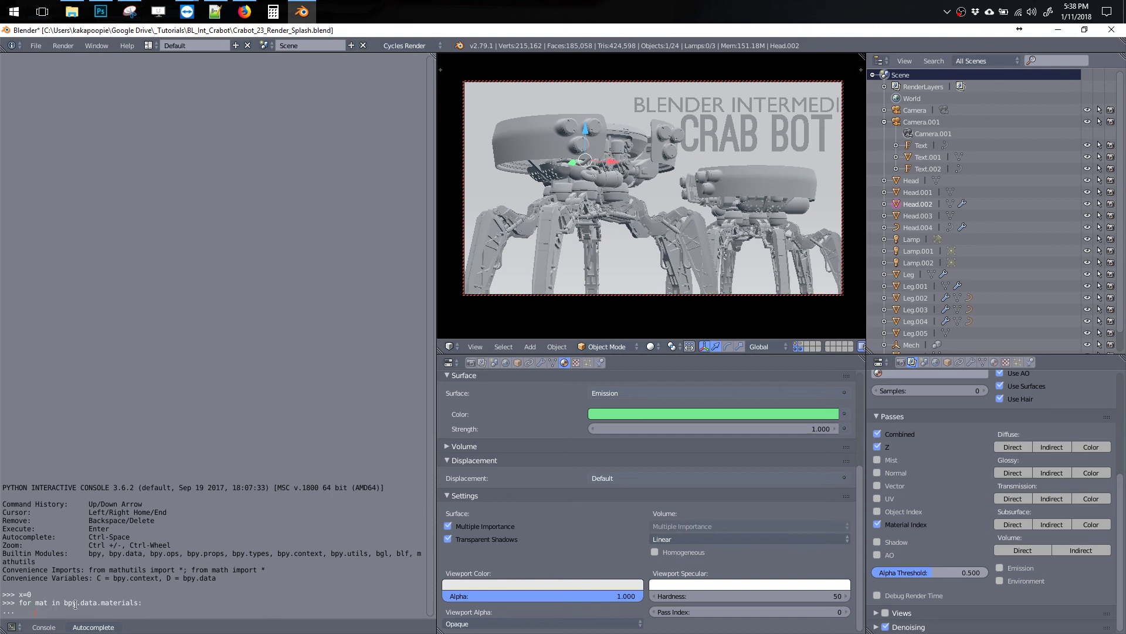
- Copy the loop line "x = x+1" from Notepad++ and enter it in the loop body in Blender's console
left_click(215, 11)
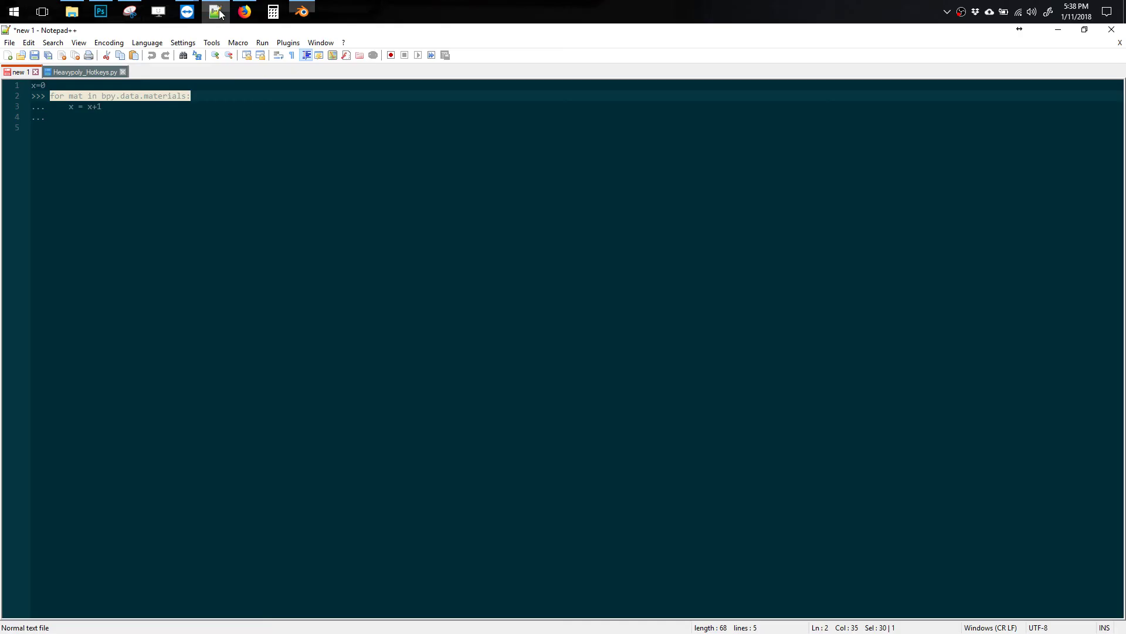
left_click_drag(123, 108, 69, 107)
key("ctrl+c")
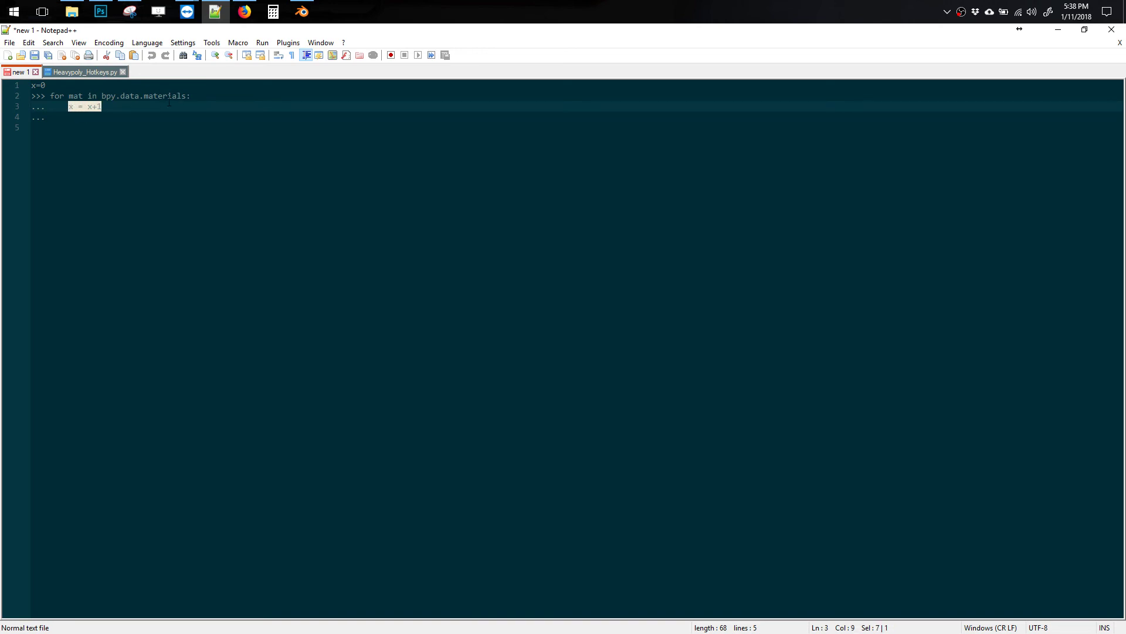
left_click(302, 12)
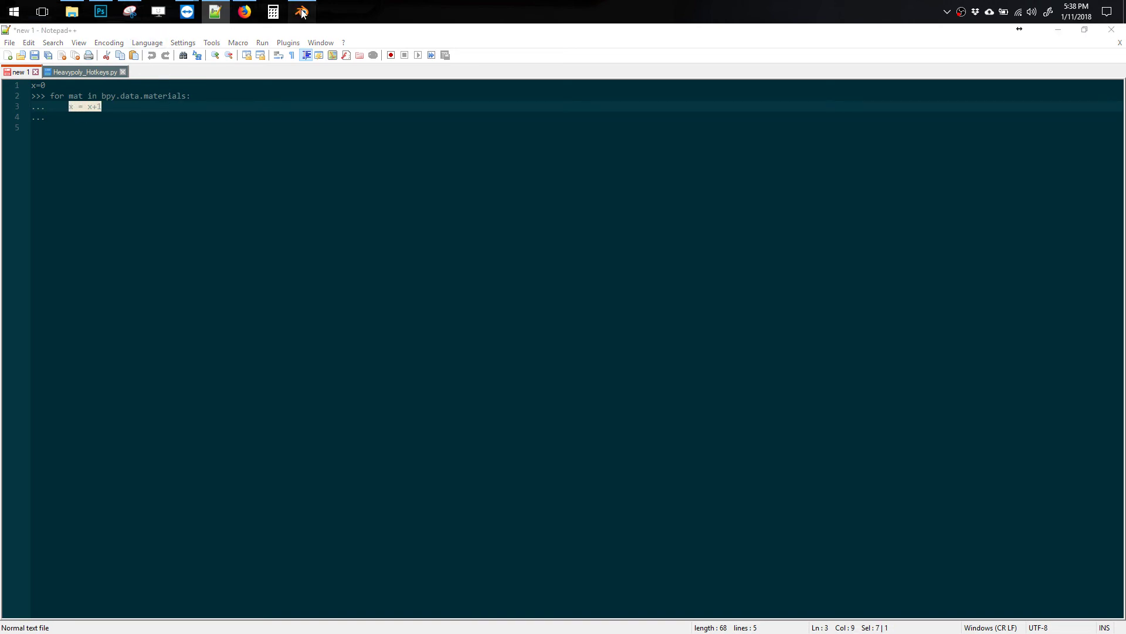
key("ctrl+v")
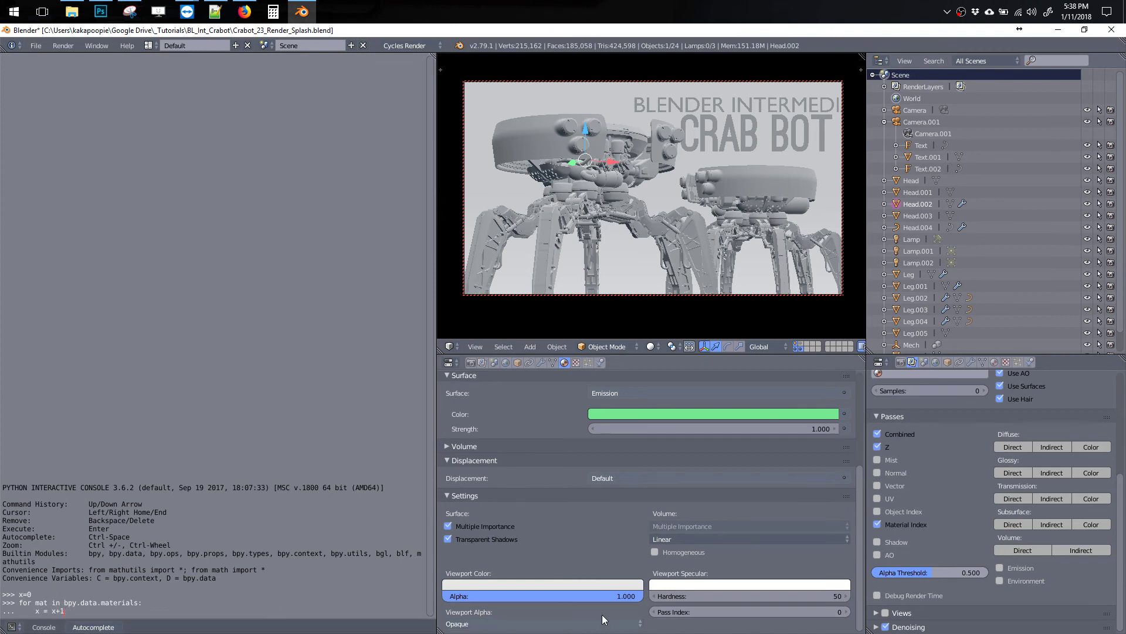
key("Return")
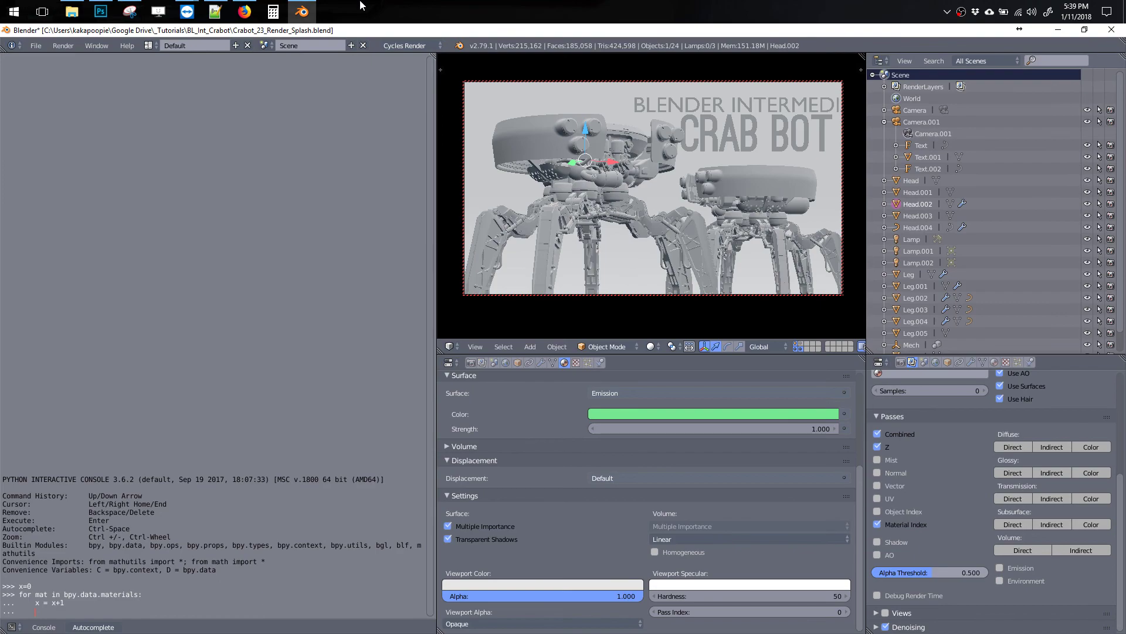
- Check the script's empty fourth line and its bpy.data.materials reference in Notepad++, and return to Blender's console
left_click(215, 11)
left_click(189, 131)
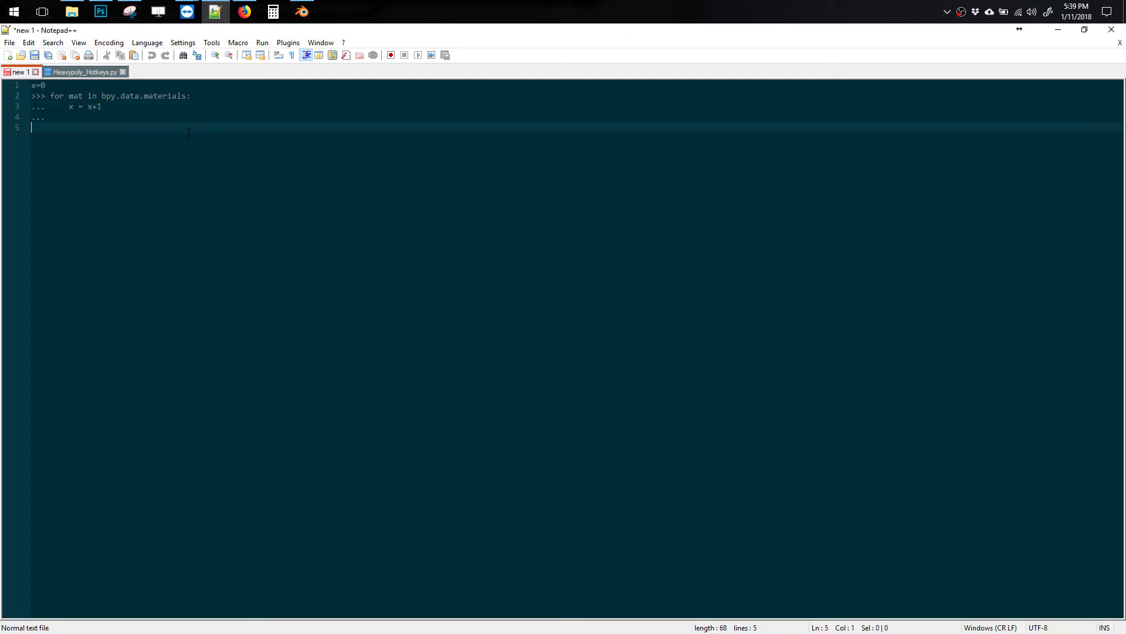
left_click(159, 121)
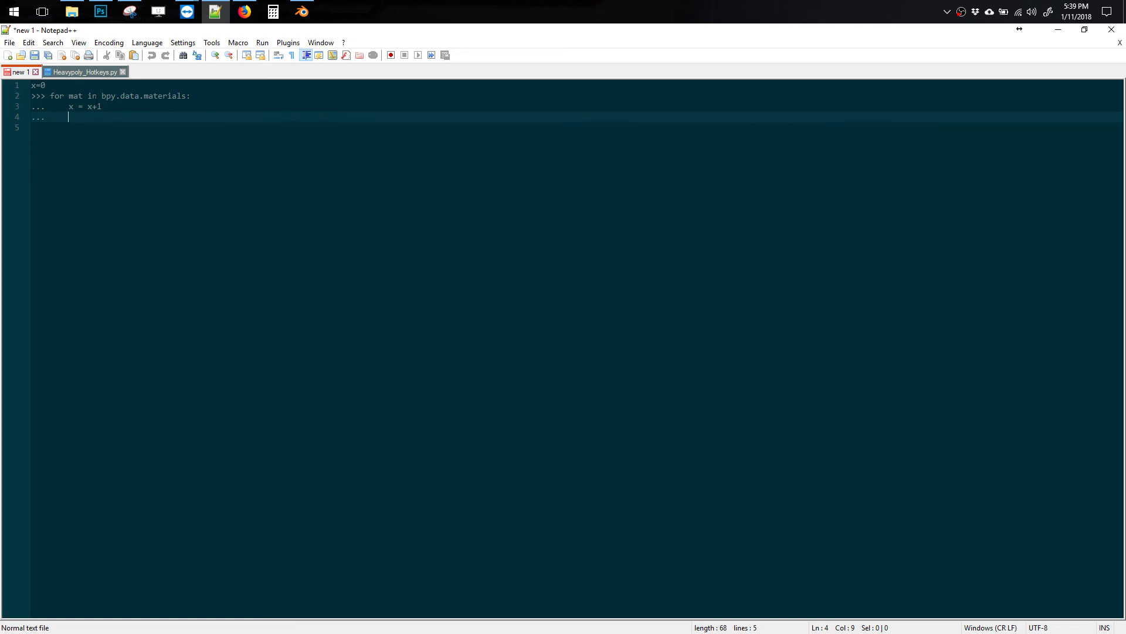
left_click_drag(101, 96, 187, 96)
left_click(302, 11)
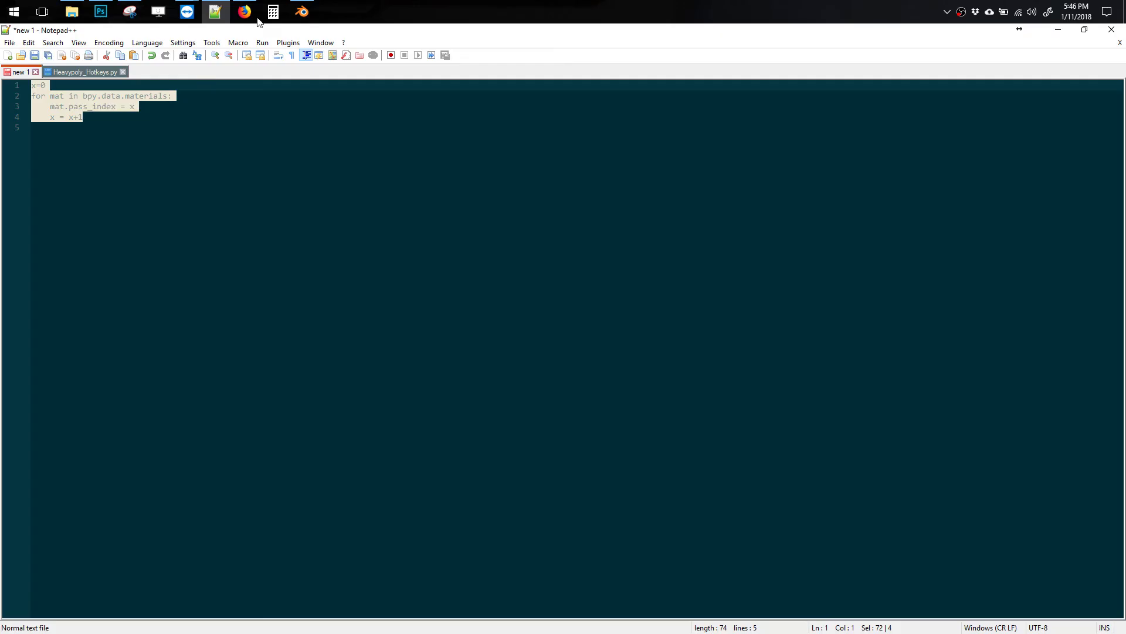
left_click(302, 11)
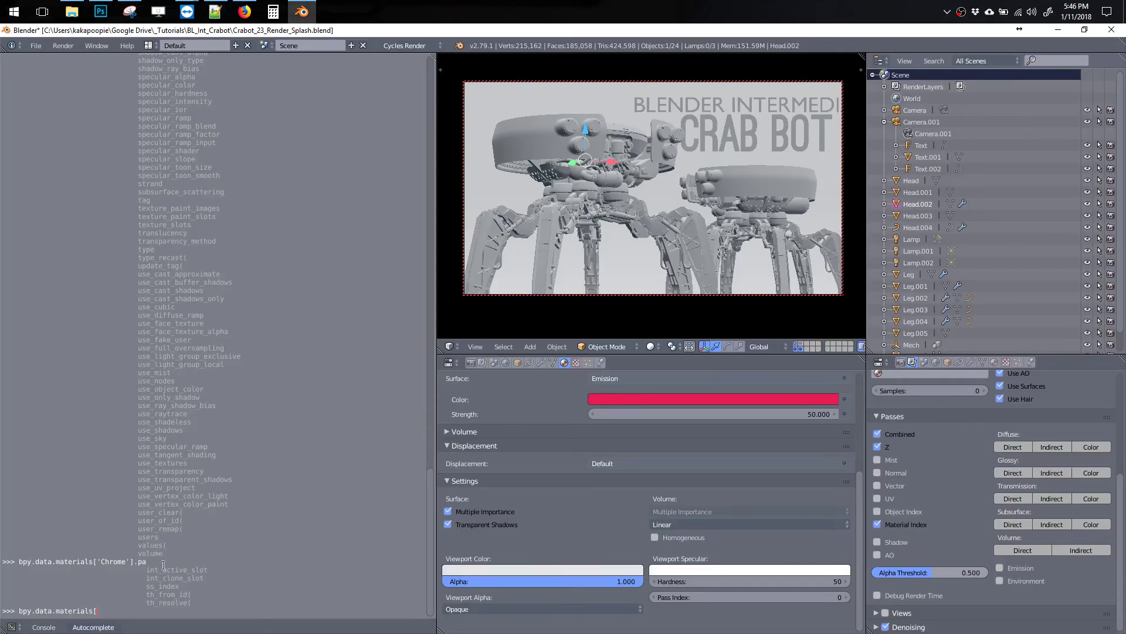
- Replace the unfinished console line with the copied script looping through all materials with mat.pass_index = x and x = x+1, and run it
key("BackSpace")
key("BackSpace")
key("BackSpace")
key("BackSpace")
key("BackSpace")
key("BackSpace")
key("BackSpace")
key("BackSpace")
key("BackSpace")
key("BackSpace")
key("BackSpace")
key("BackSpace")
key("BackSpace")
key("BackSpace")
key("BackSpace")
key("BackSpace")
key("BackSpace")
key("BackSpace")
key("BackSpace")
type("x=0 for mat in bpy.data.materials:     mat.pass_index = x     x = x+1")
key("Return")
key("Return")
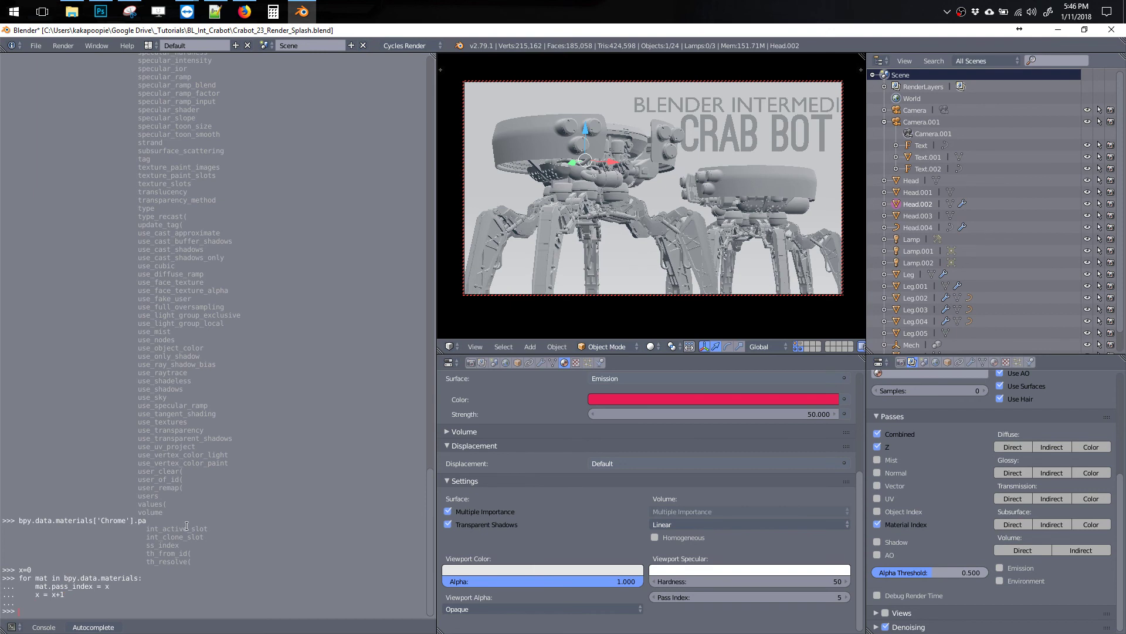
- Select the Clown material in Head.002's material list
left_click_drag(861, 587, 850, 424)
left_click(646, 406)
left_click(691, 450)
- Render a still image of the scene with the updated material indices
left_click(901, 363)
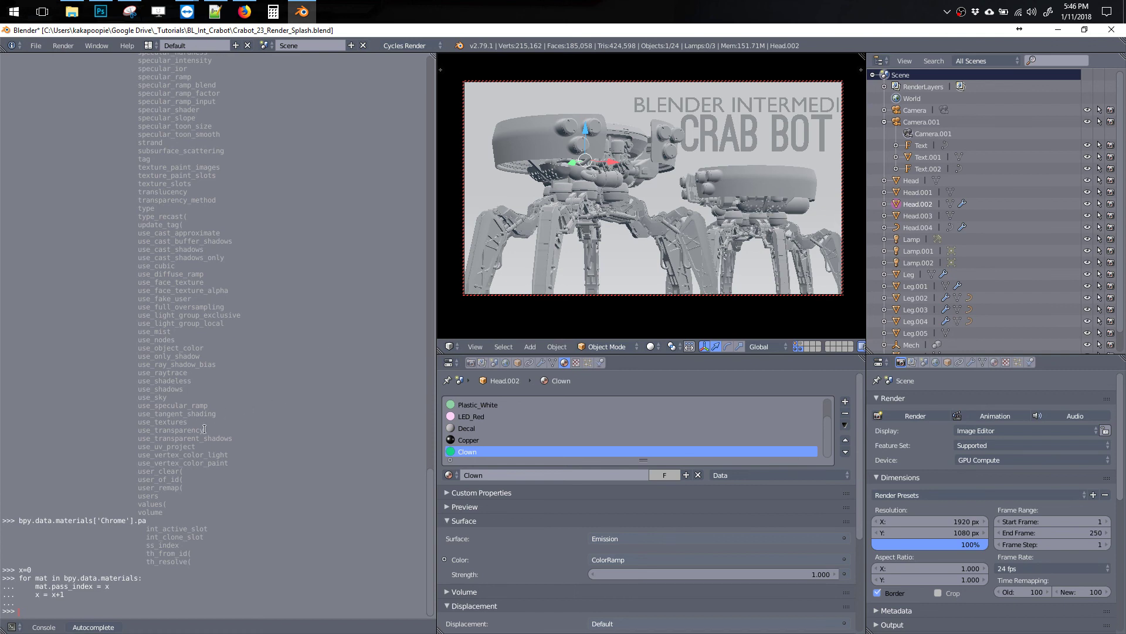
left_click(15, 626)
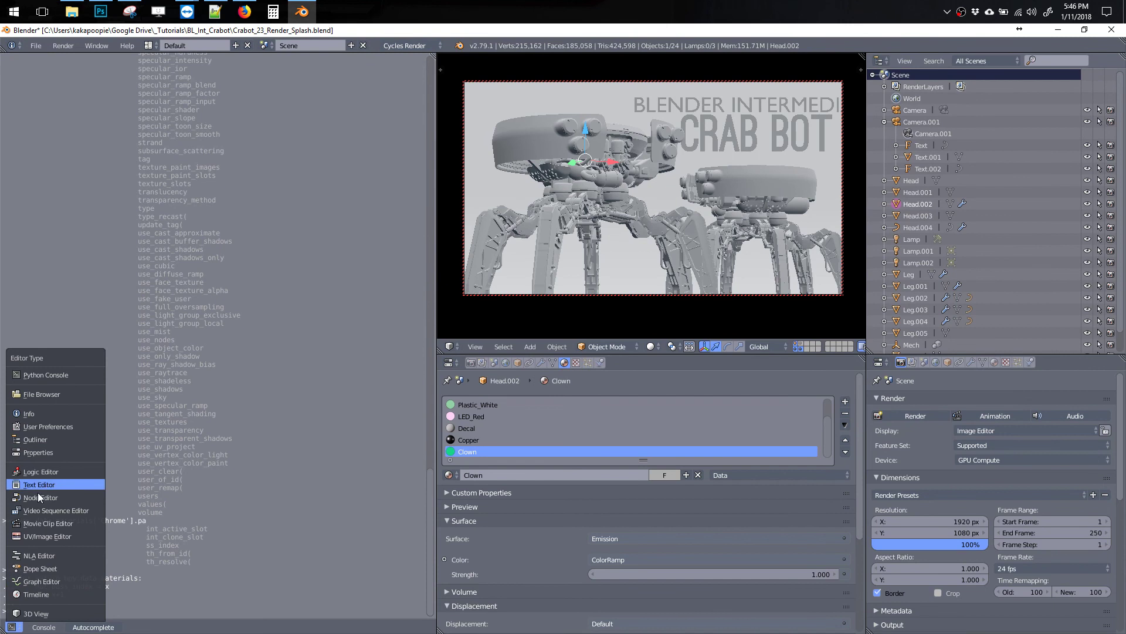
left_click(941, 416)
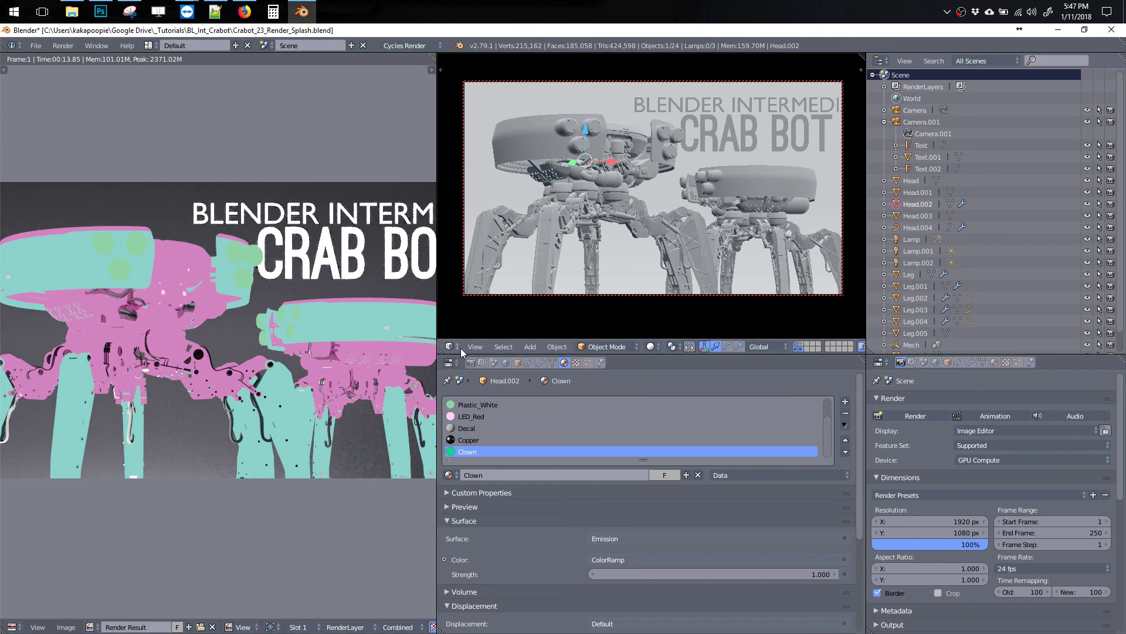
- Change the 3D viewport to the Node Editor and bring the whole Clown material node tree into view
left_click(450, 347)
left_click(449, 346)
left_click(450, 346)
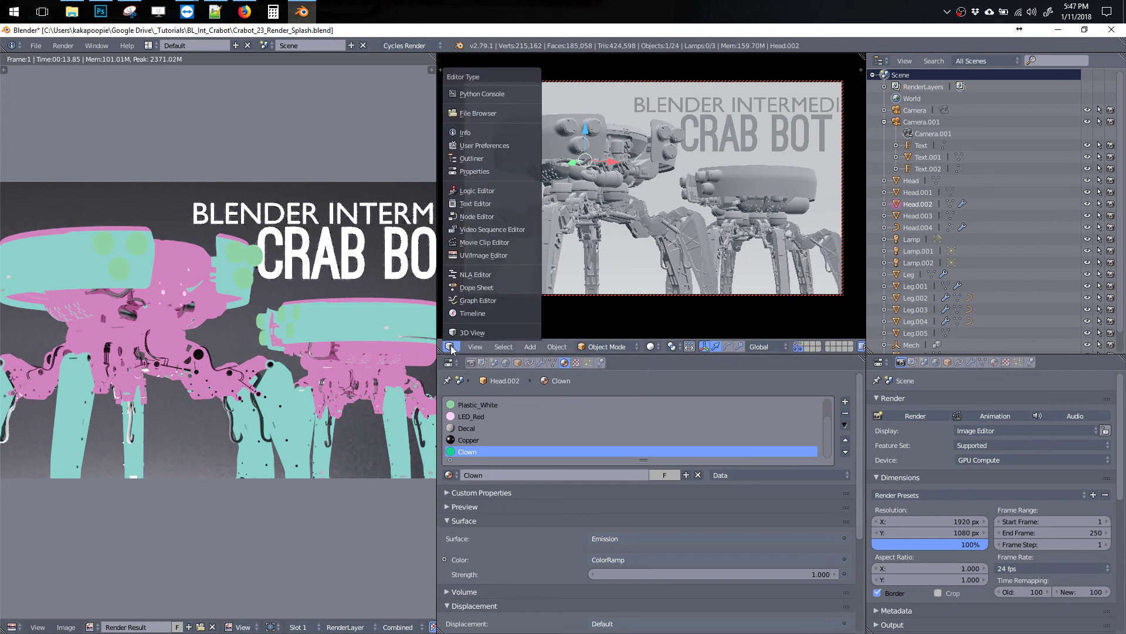
left_click(474, 217)
middle_click_drag(586, 244, 644, 230)
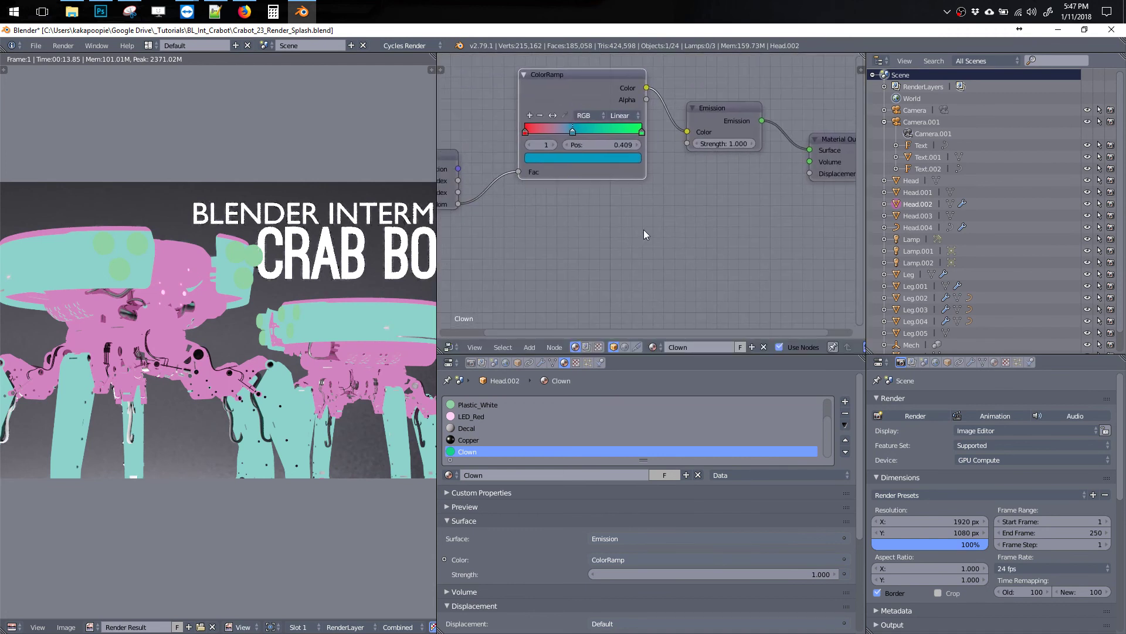
scroll(632, 259, "down", 2)
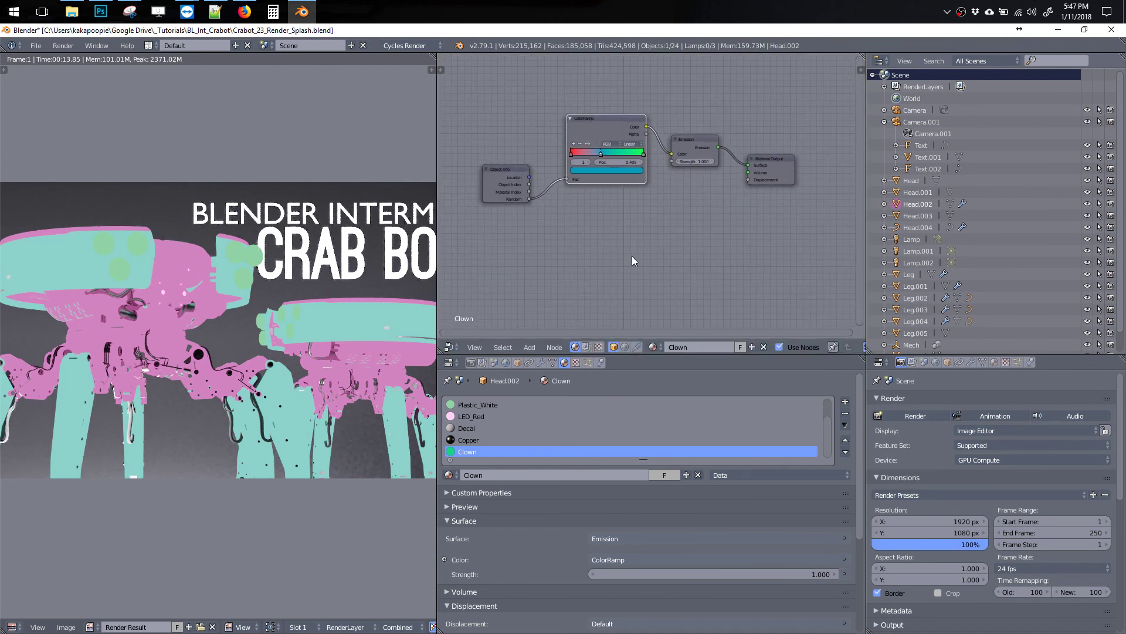
- Switch to the compositing nodes with Use Nodes, Backdrop and Auto Render enabled, and move the Render Layers node away from Composite
left_click(586, 347)
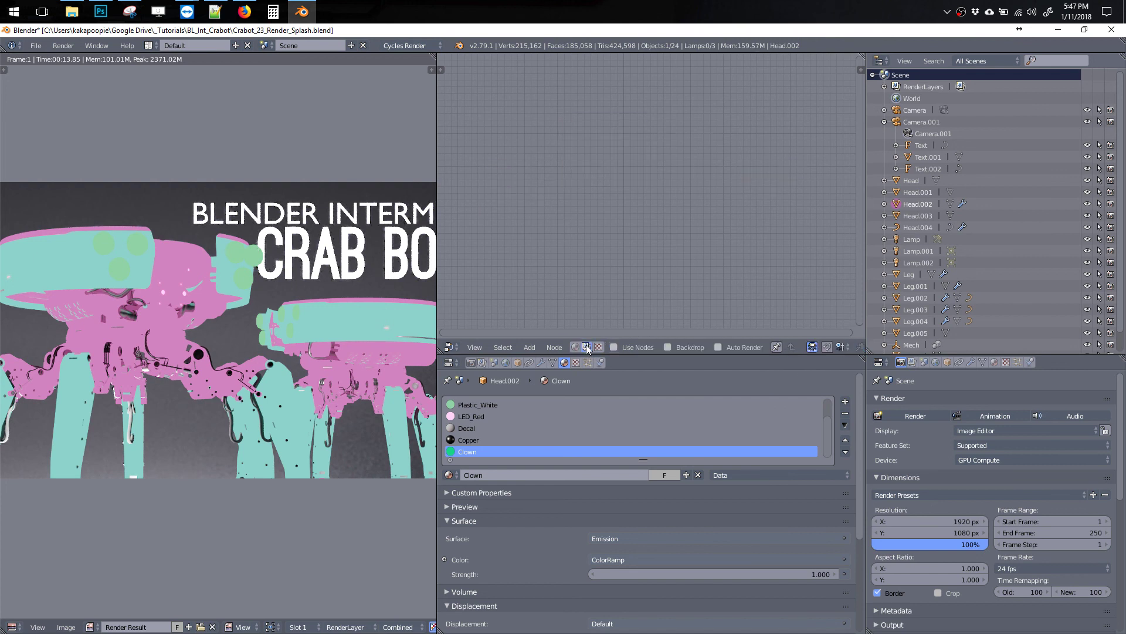
left_click(614, 346)
left_click(668, 347)
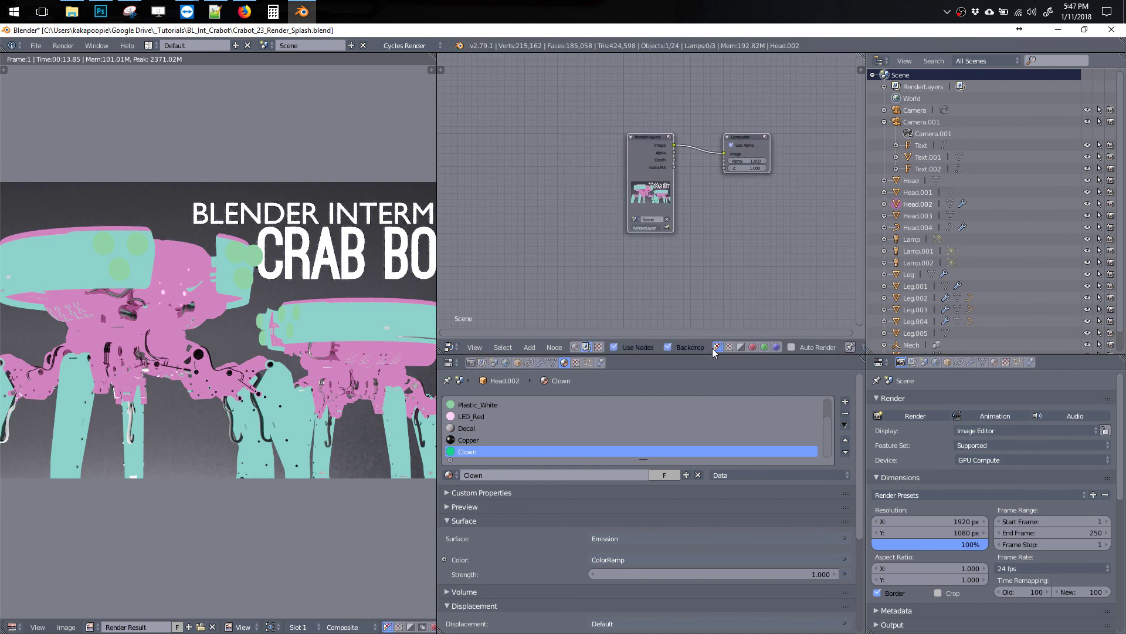
left_click_drag(650, 147, 505, 143)
scroll(498, 152, "up", 1)
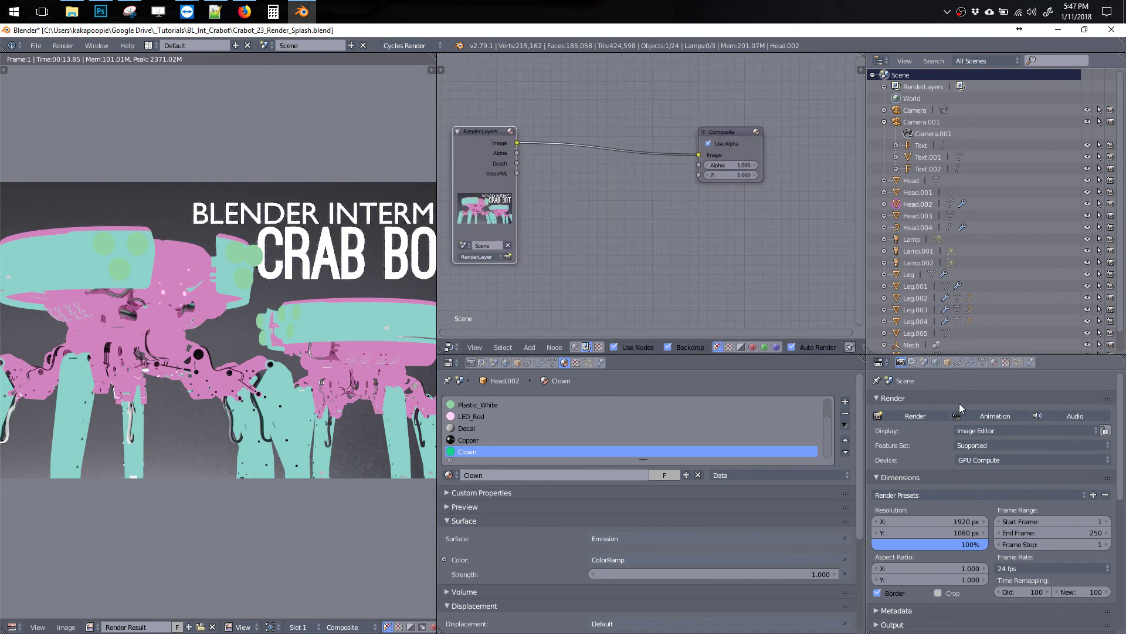
left_click(914, 362)
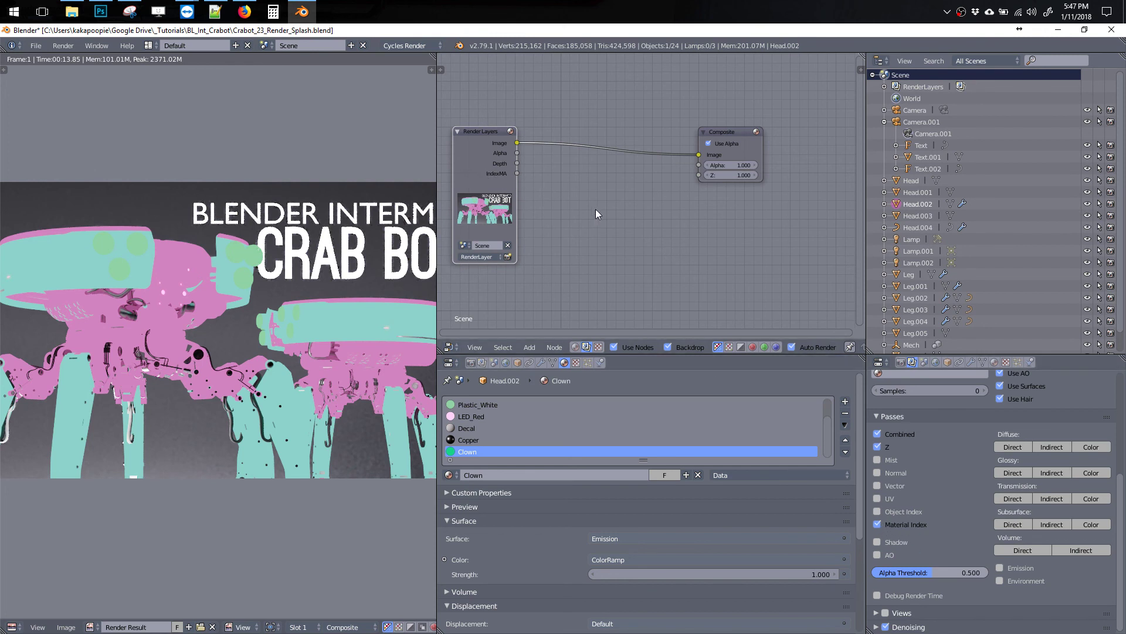
- Add an ID Mask node and connect the Render Layers IndexMA output to its ID value input
key("shift+a")
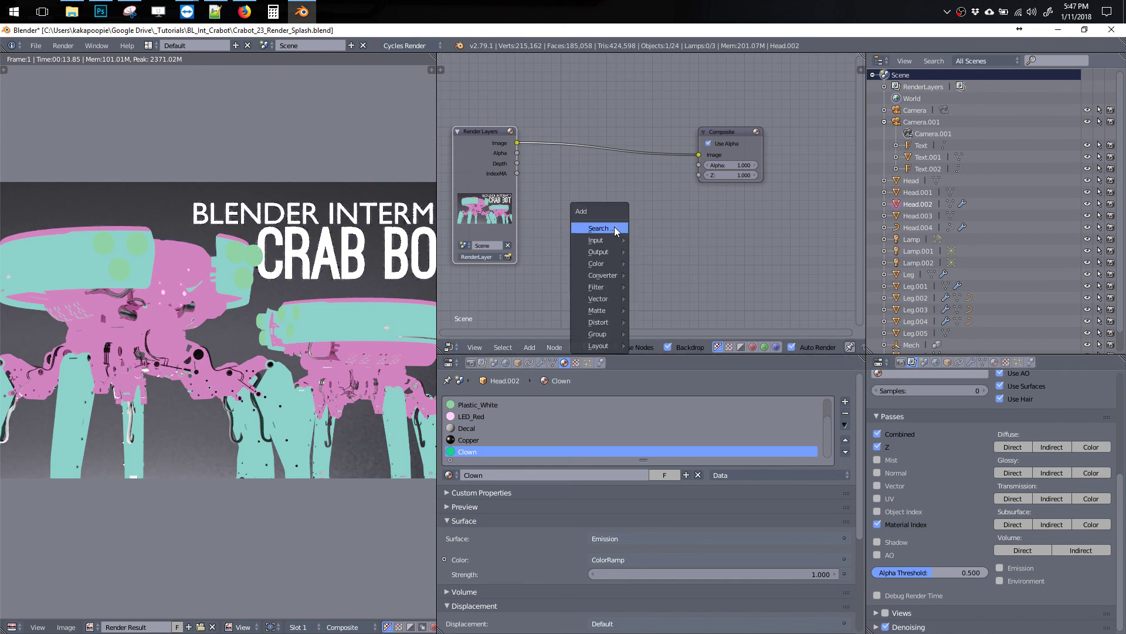
left_click(608, 228)
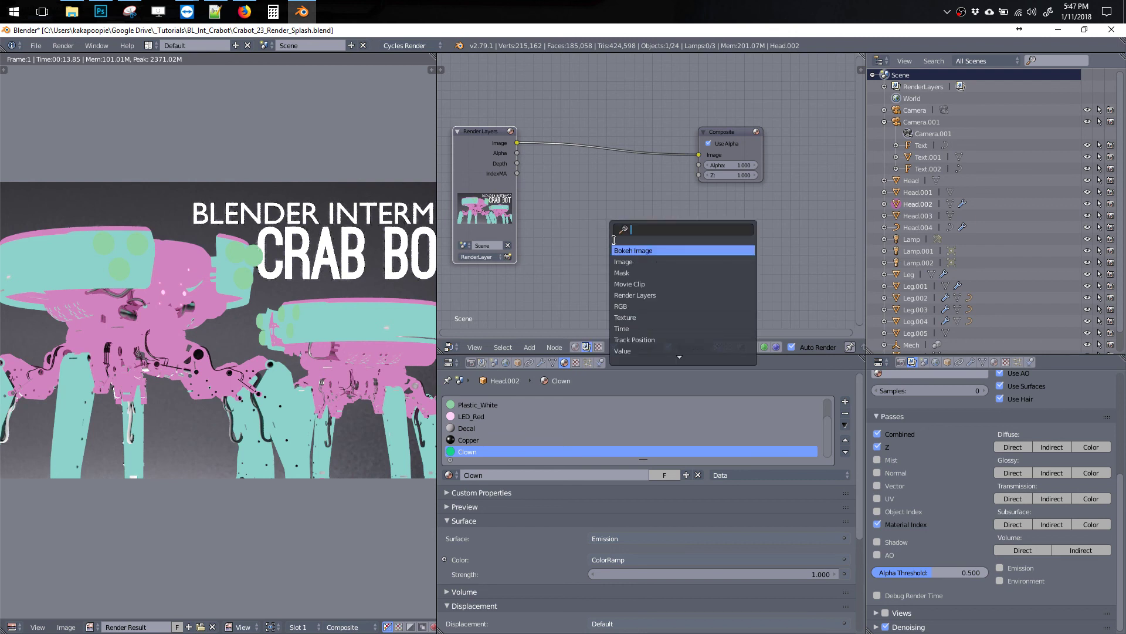
type("ma")
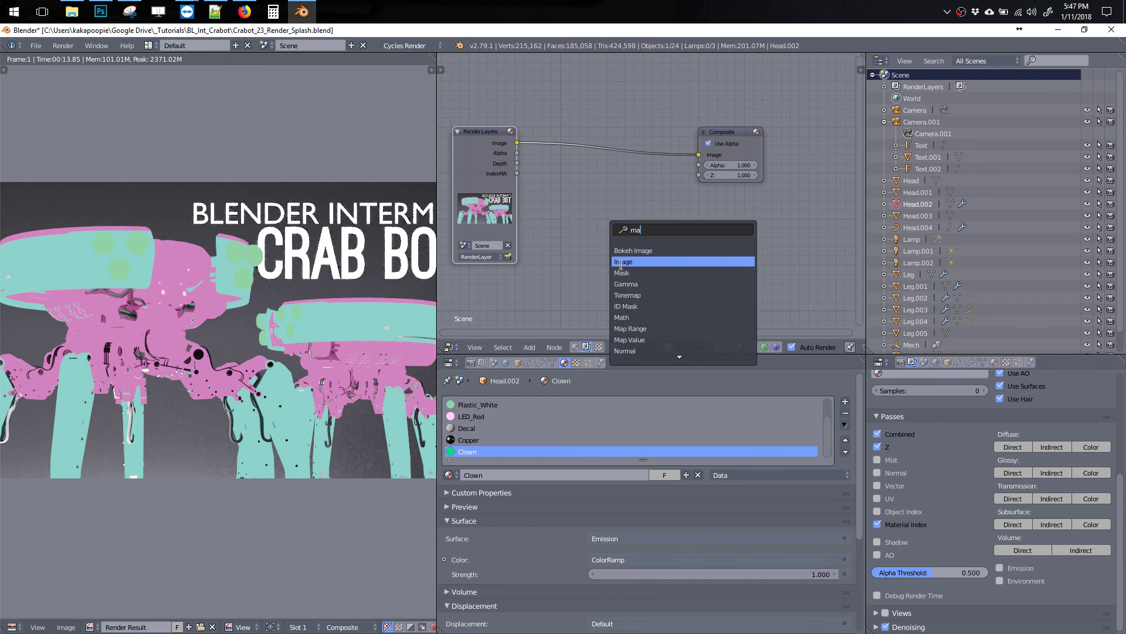
left_click(627, 310)
left_click(592, 169)
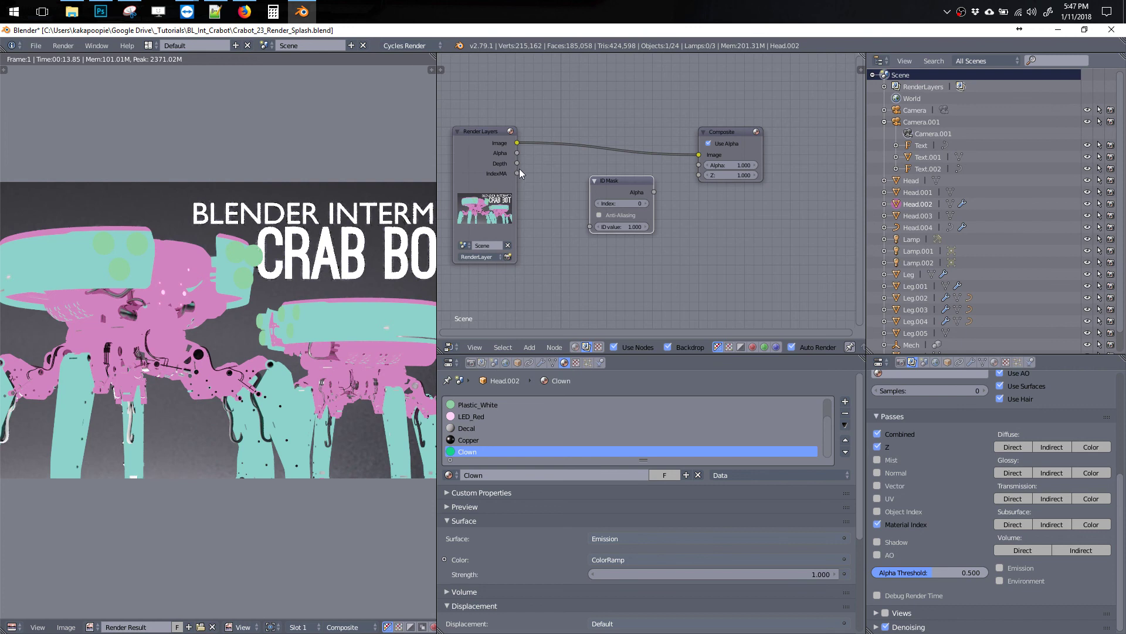
left_click_drag(517, 173, 591, 235)
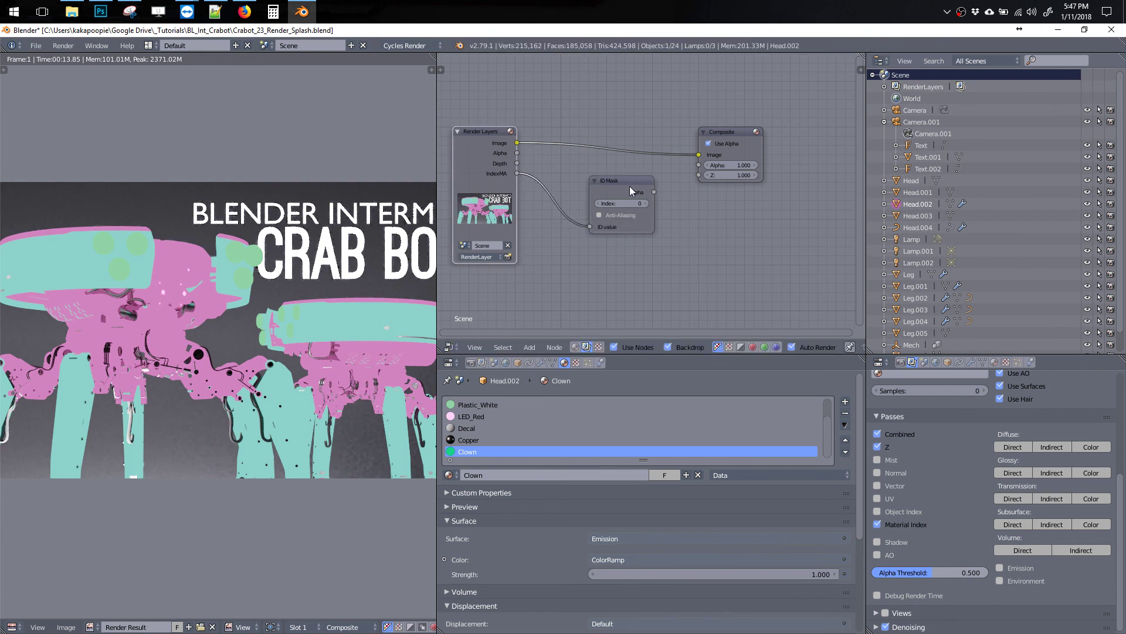
- Move the ID Mask node closer to Render Layers, add a Viewer node and connect the mask's Alpha output to the Viewer's Image input
left_click_drag(629, 185, 593, 181)
key("shift+s")
mouse_move(693, 260)
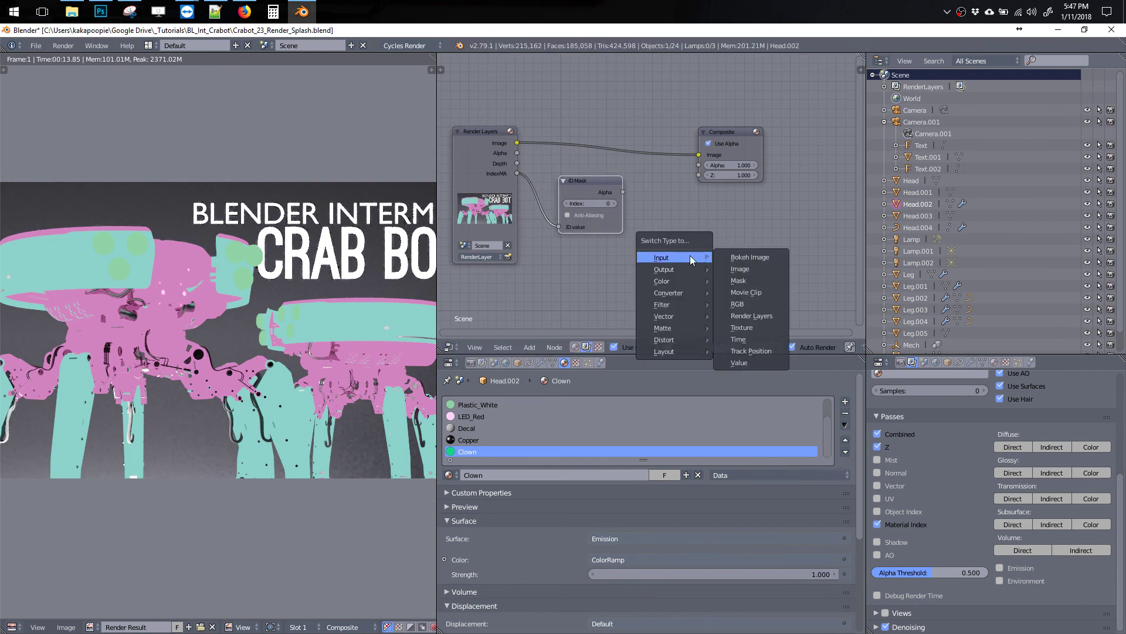
key("shift+a")
left_click(670, 224)
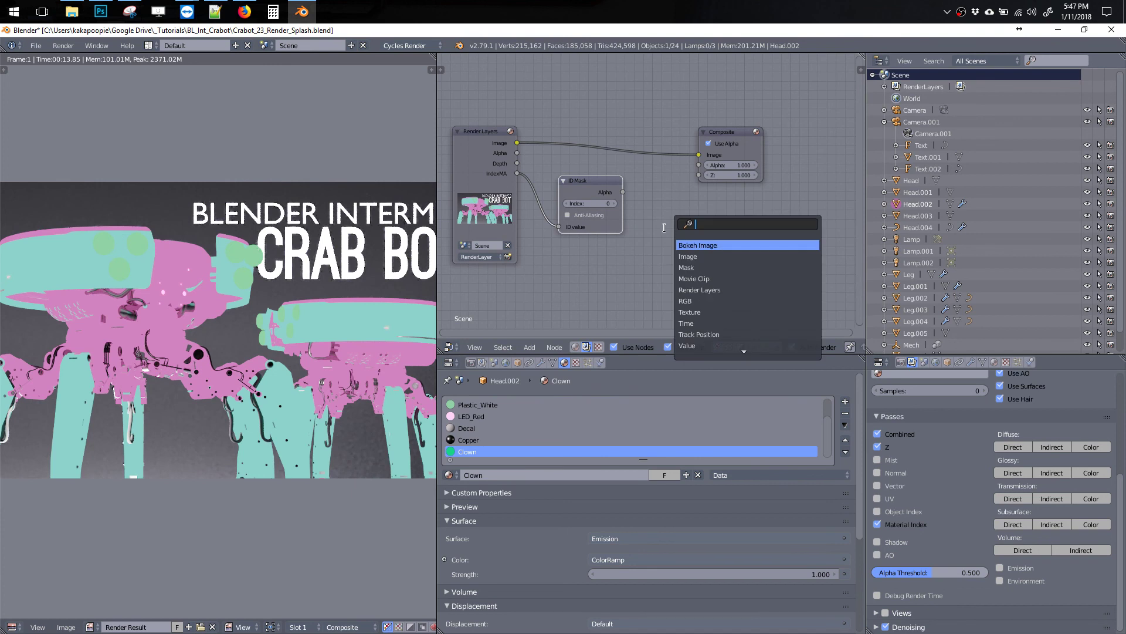
type("view")
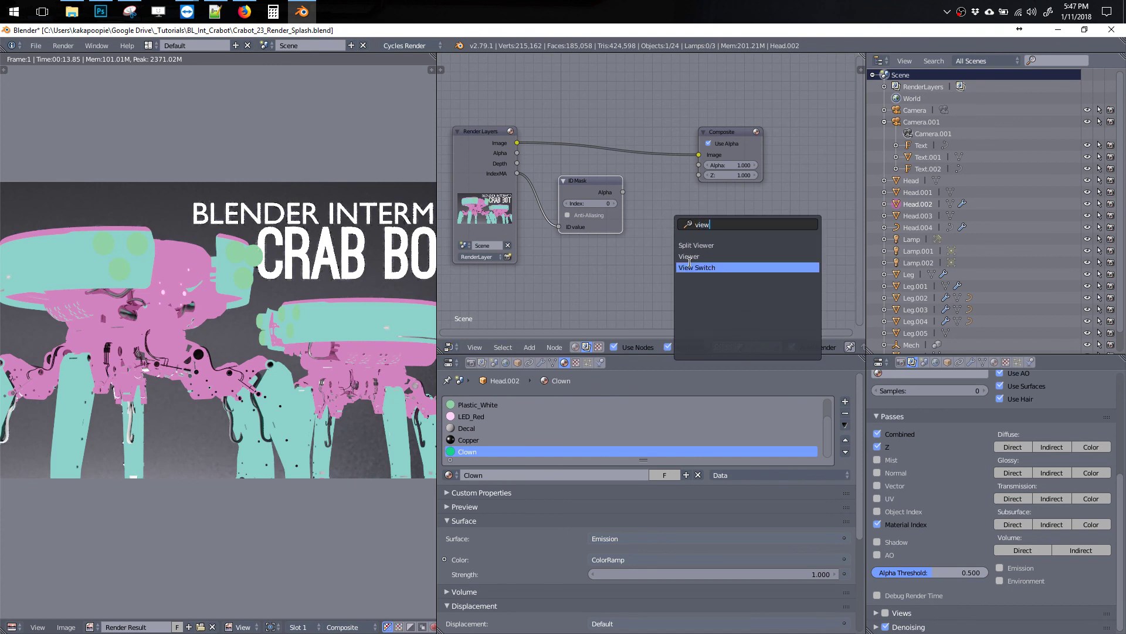
left_click(689, 256)
left_click(689, 252)
left_click_drag(623, 192, 691, 238)
middle_click_drag(634, 231, 608, 189)
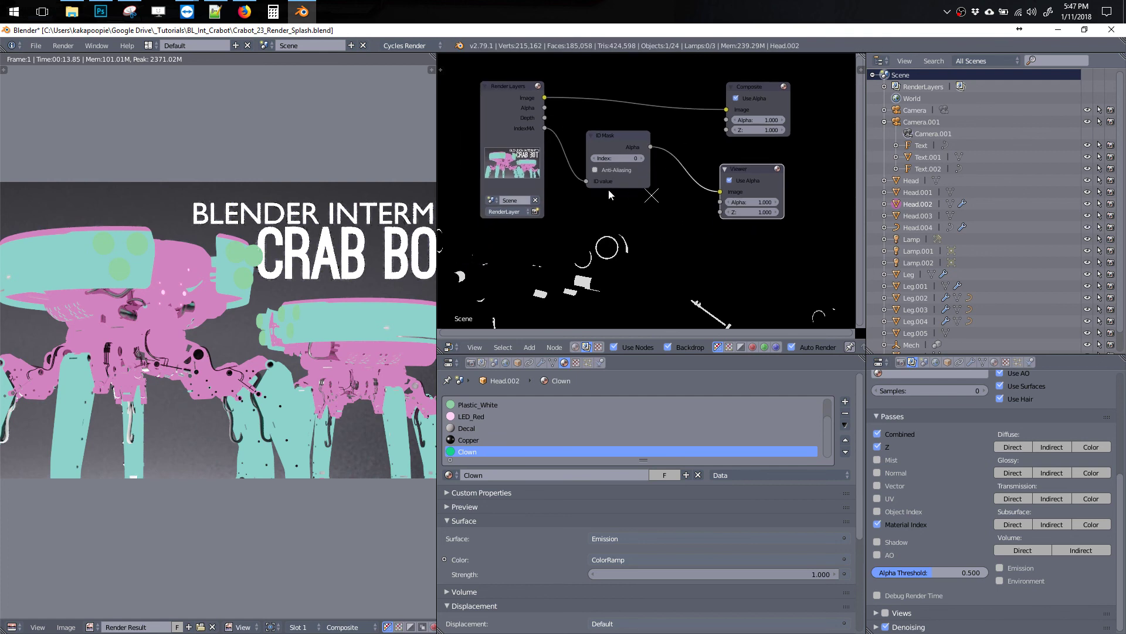
- Set the ID Mask node's index to 1
mouse_move(628, 257)
middle_mouse_down("ctrl")
mouse_move(647, 294)
mouse_move(680, 191)
mouse_move(620, 238)
middle_mouse_up("ctrl")
middle_click_drag(621, 170, 639, 222)
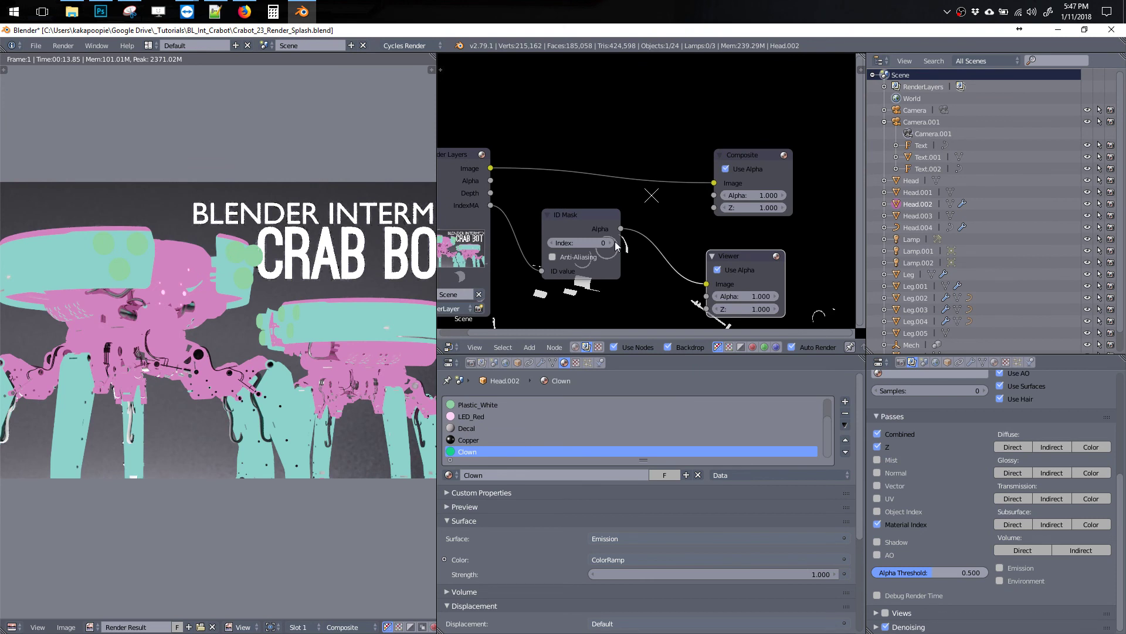
left_click(612, 243)
scroll(651, 258, "down", 5)
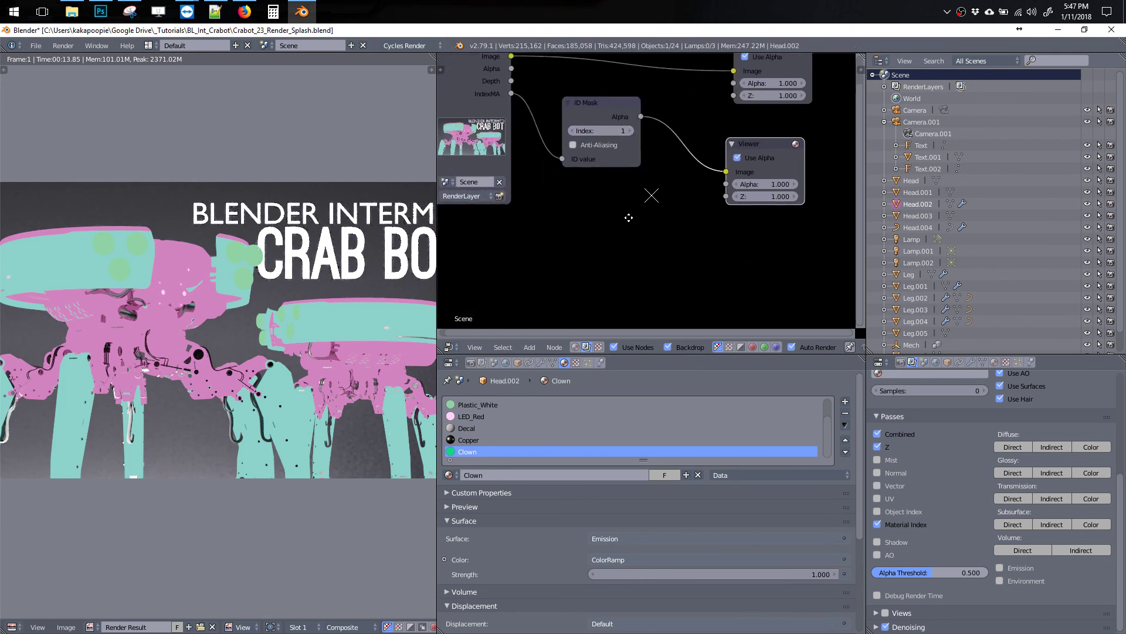
- Reduce the compositor backdrop zoom to 0.30
scroll(658, 273, "up", 2)
middle_click_drag(726, 225, 657, 236)
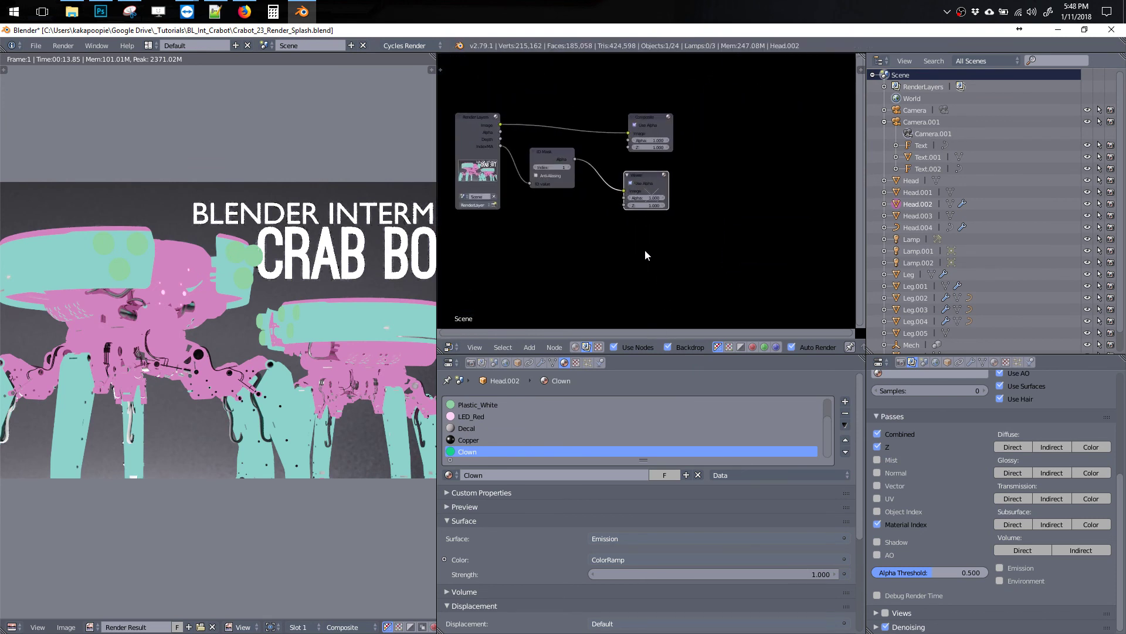
key("n")
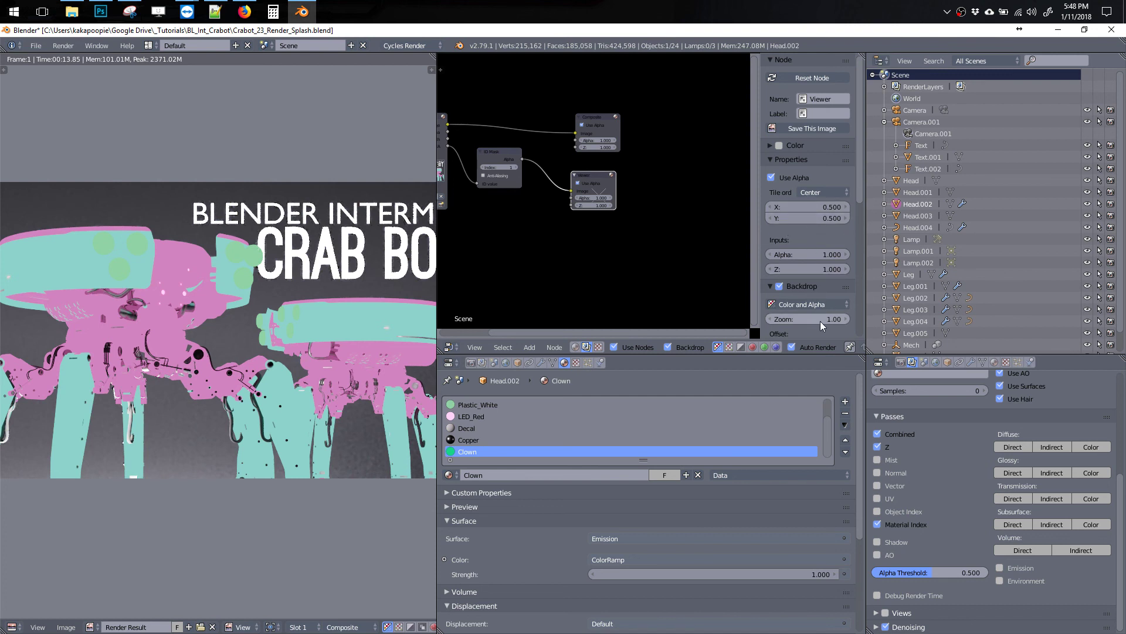
left_click_drag(787, 318, 774, 319)
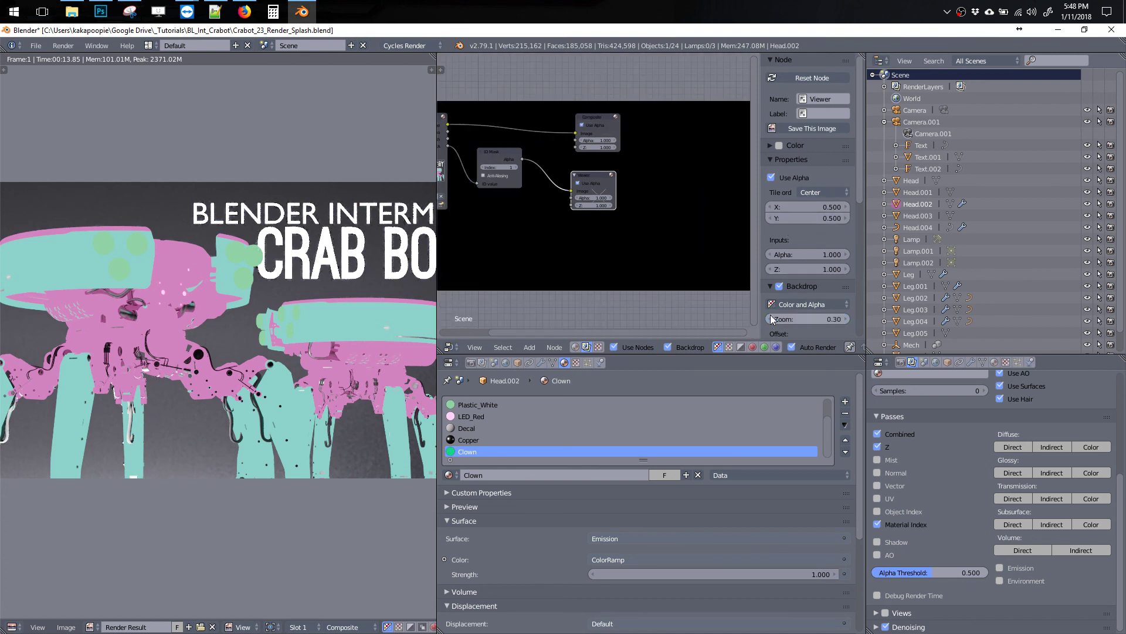
- Step the ID Mask index up to 6, previewing each material's mask in the backdrop
left_click(512, 161)
left_click(515, 167)
left_click(515, 167)
left_click(515, 167)
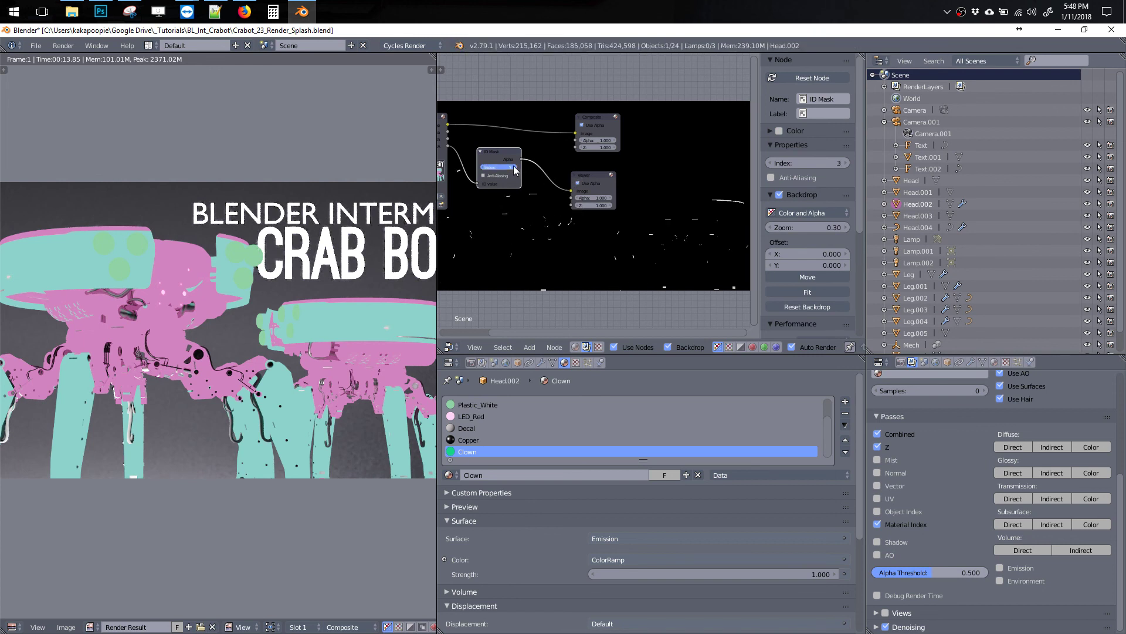
left_click(515, 168)
left_click(516, 167)
left_click(516, 168)
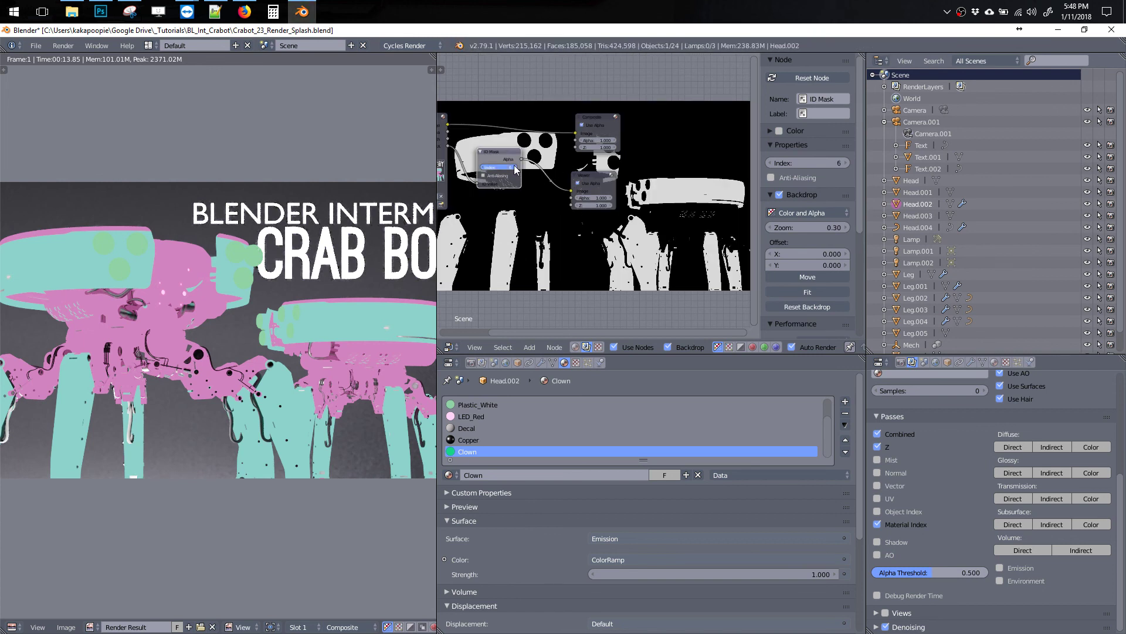
- Step the ID Mask index through the higher materials up to 11 and return it to 10
left_click(516, 167)
left_click(516, 168)
left_click(515, 167)
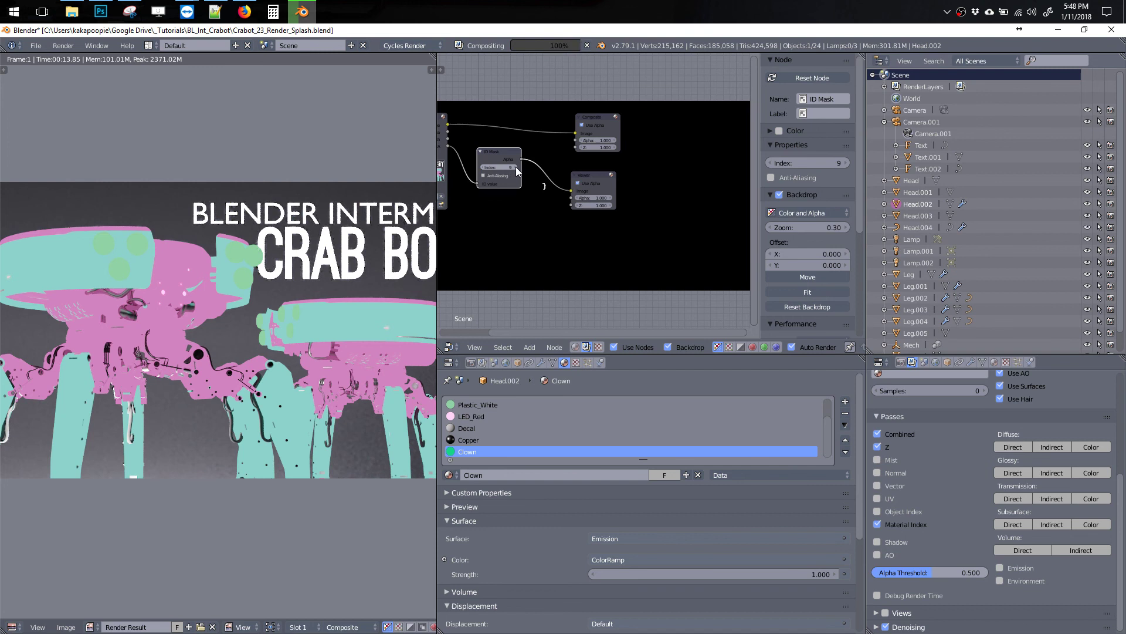
left_click(516, 167)
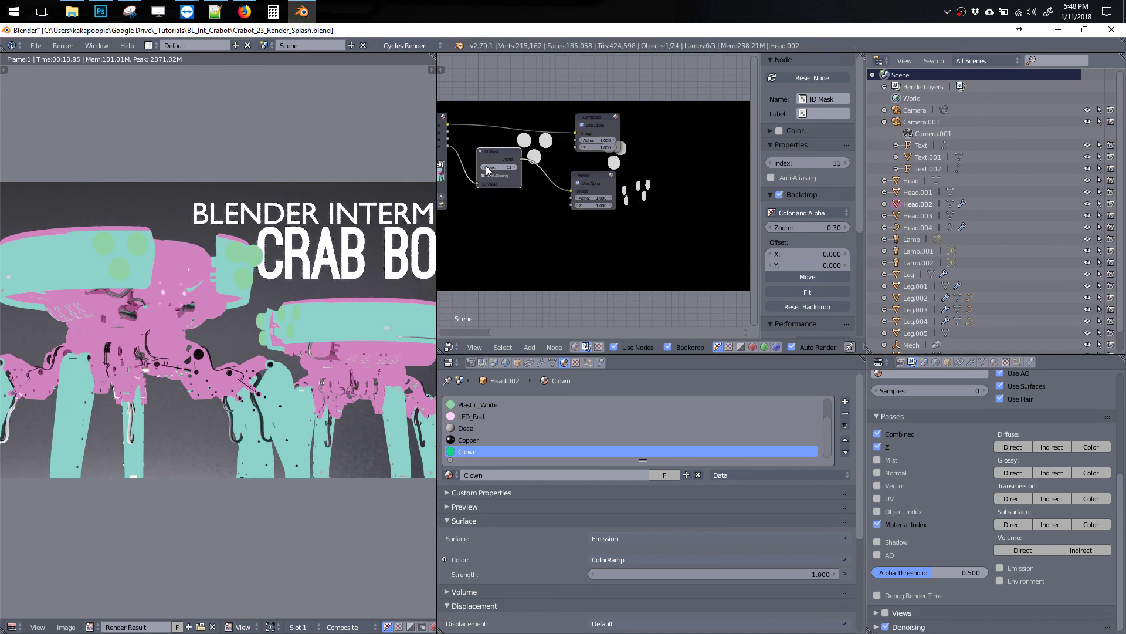
left_click(485, 167)
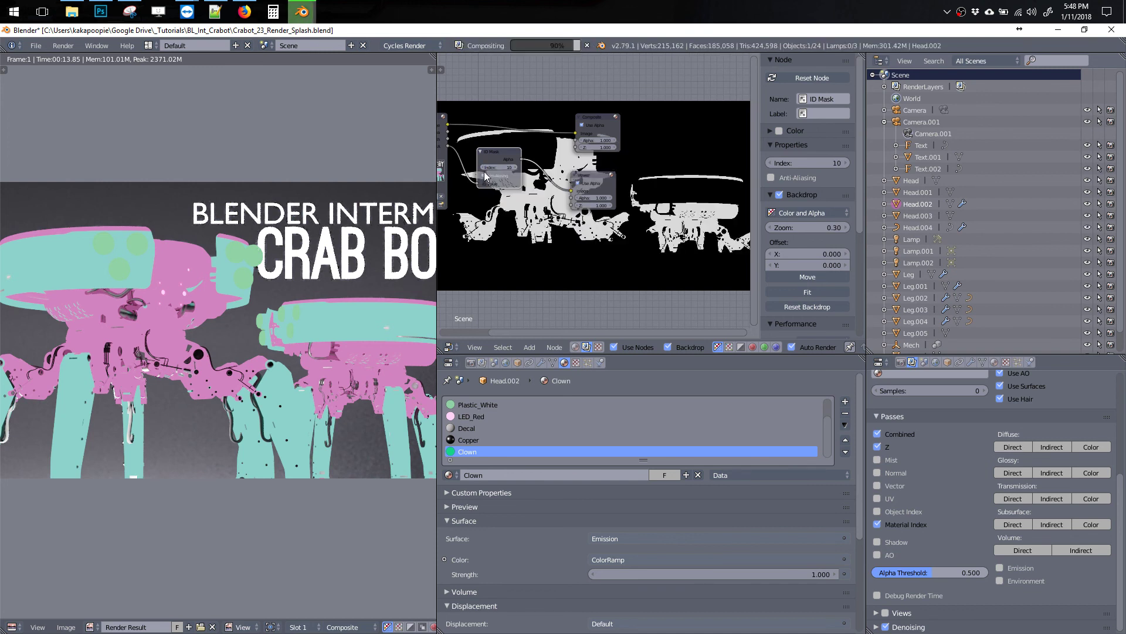
left_click(491, 346)
left_click(563, 213)
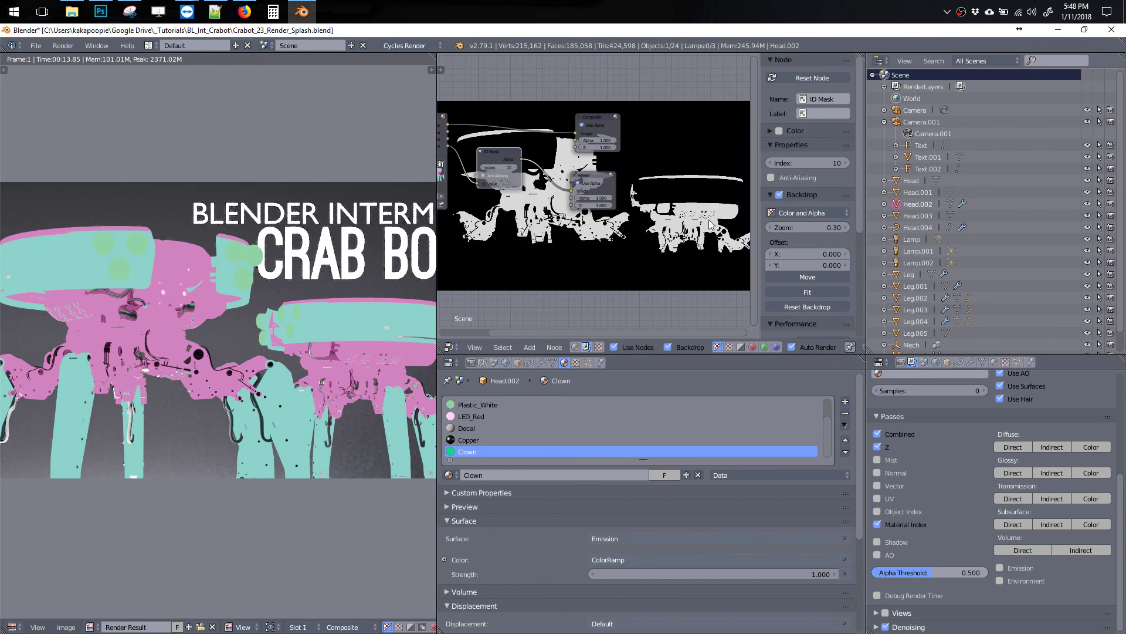
middle_click_drag(604, 250, 684, 244)
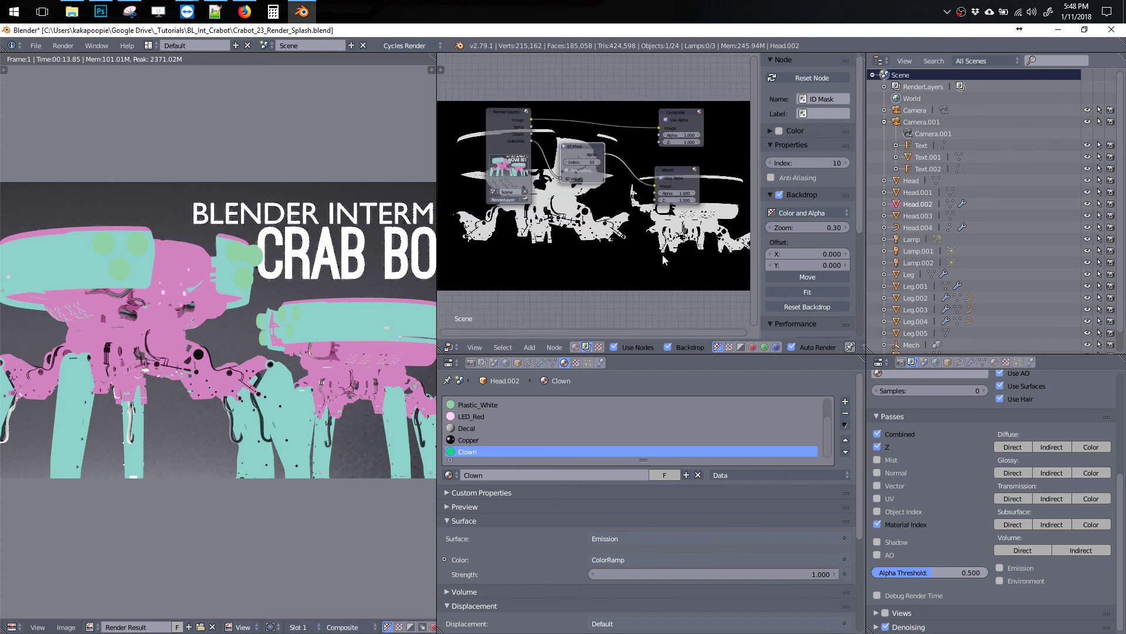